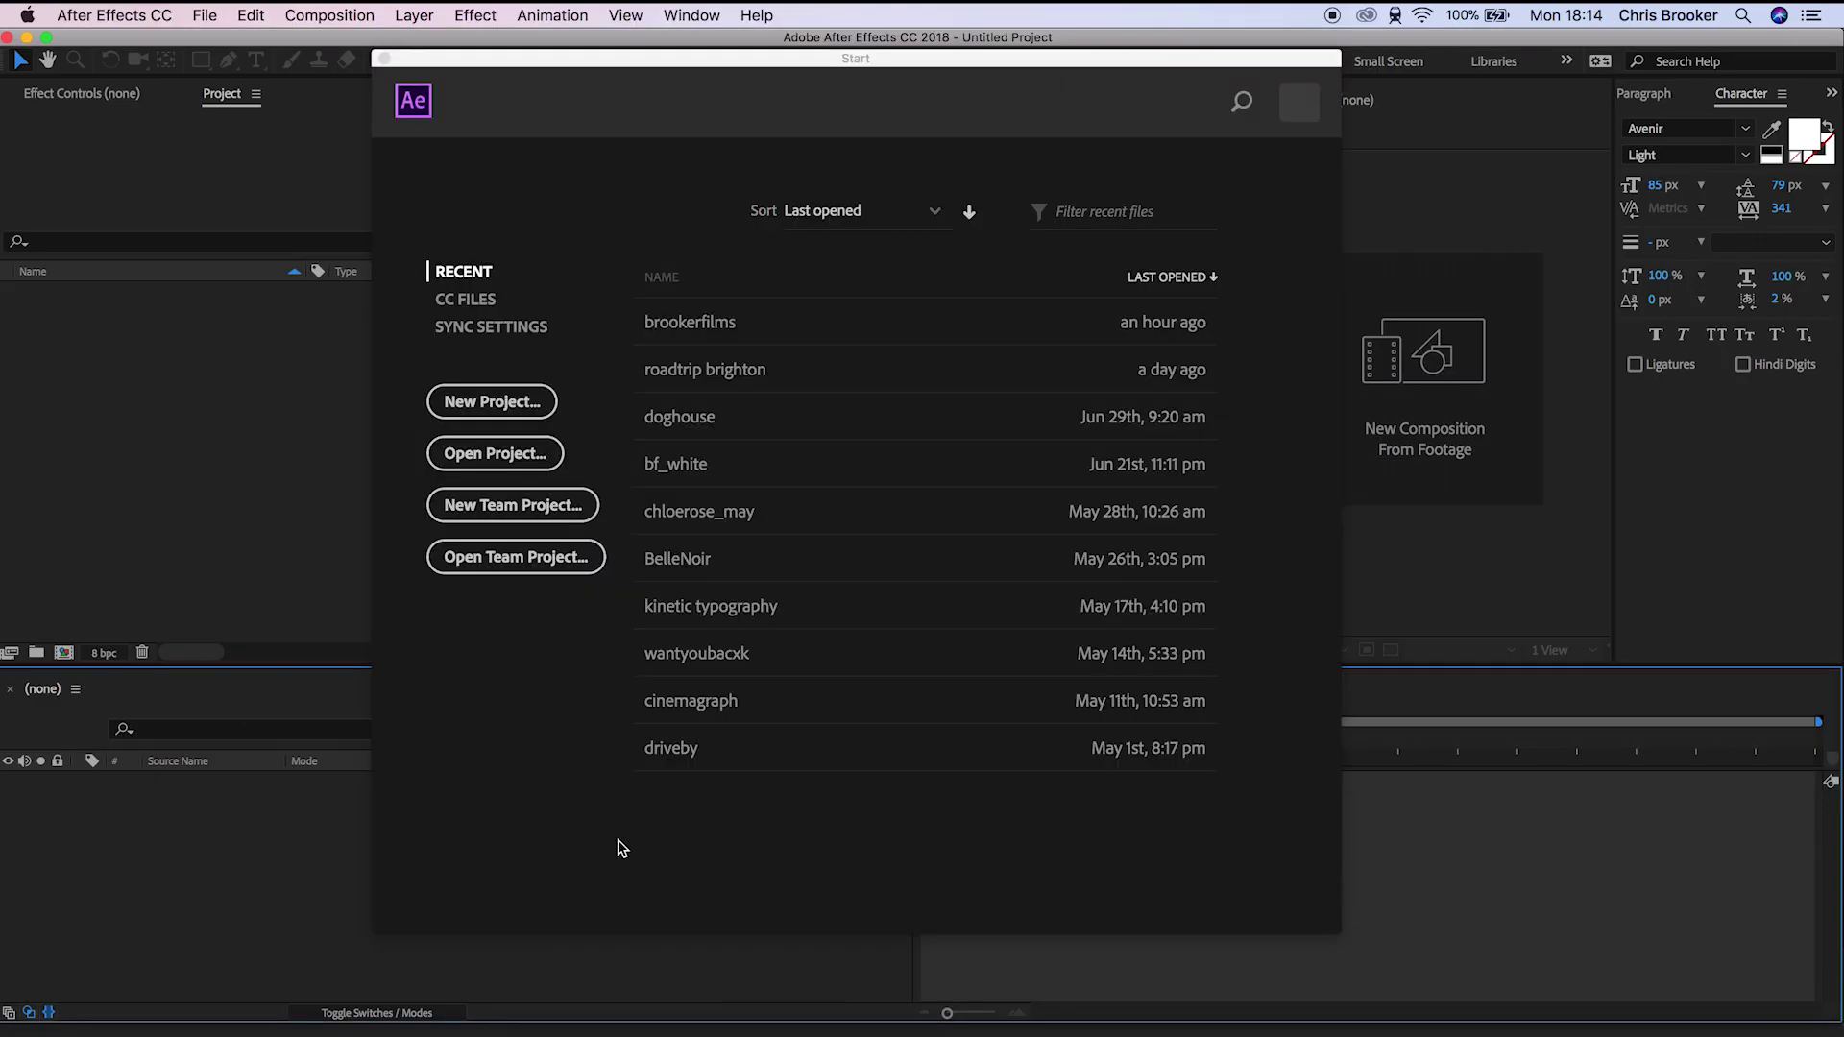
Start a new project and add a 1920×1080, 23.976 fps composition named CamShake
left_click(493, 403)
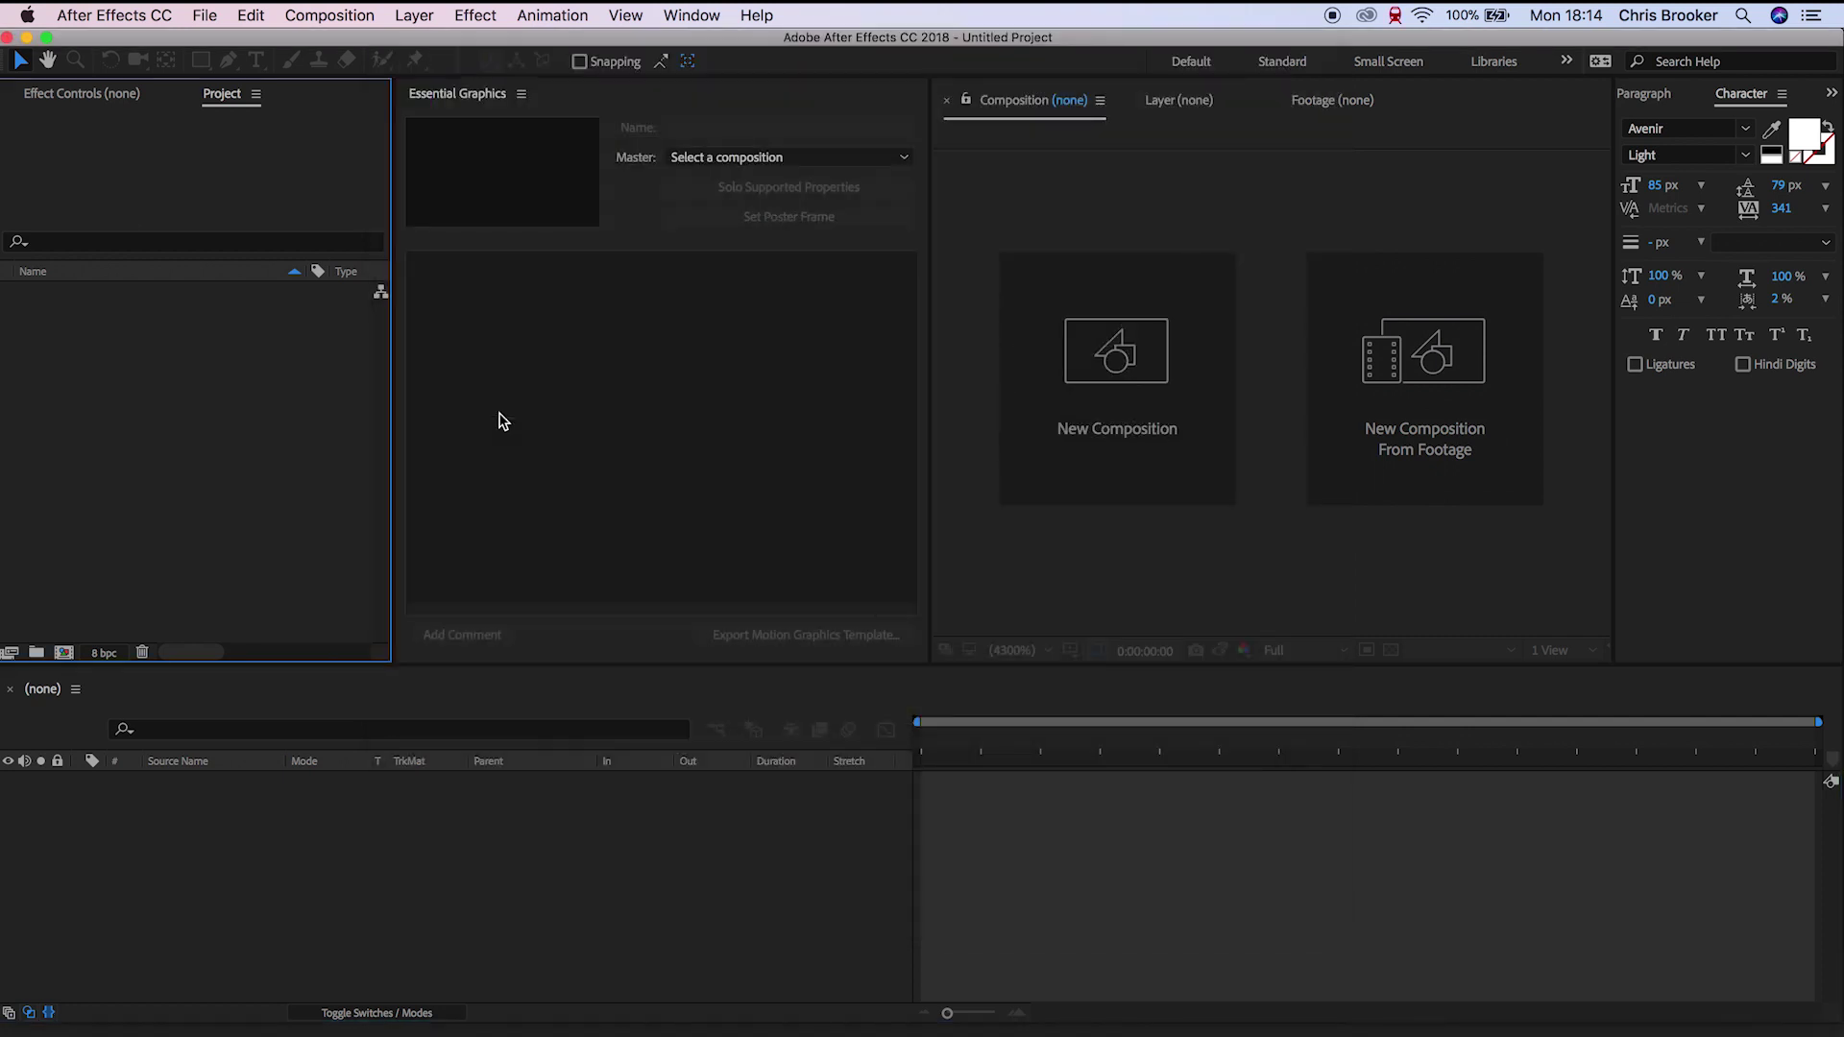
left_click(542, 783)
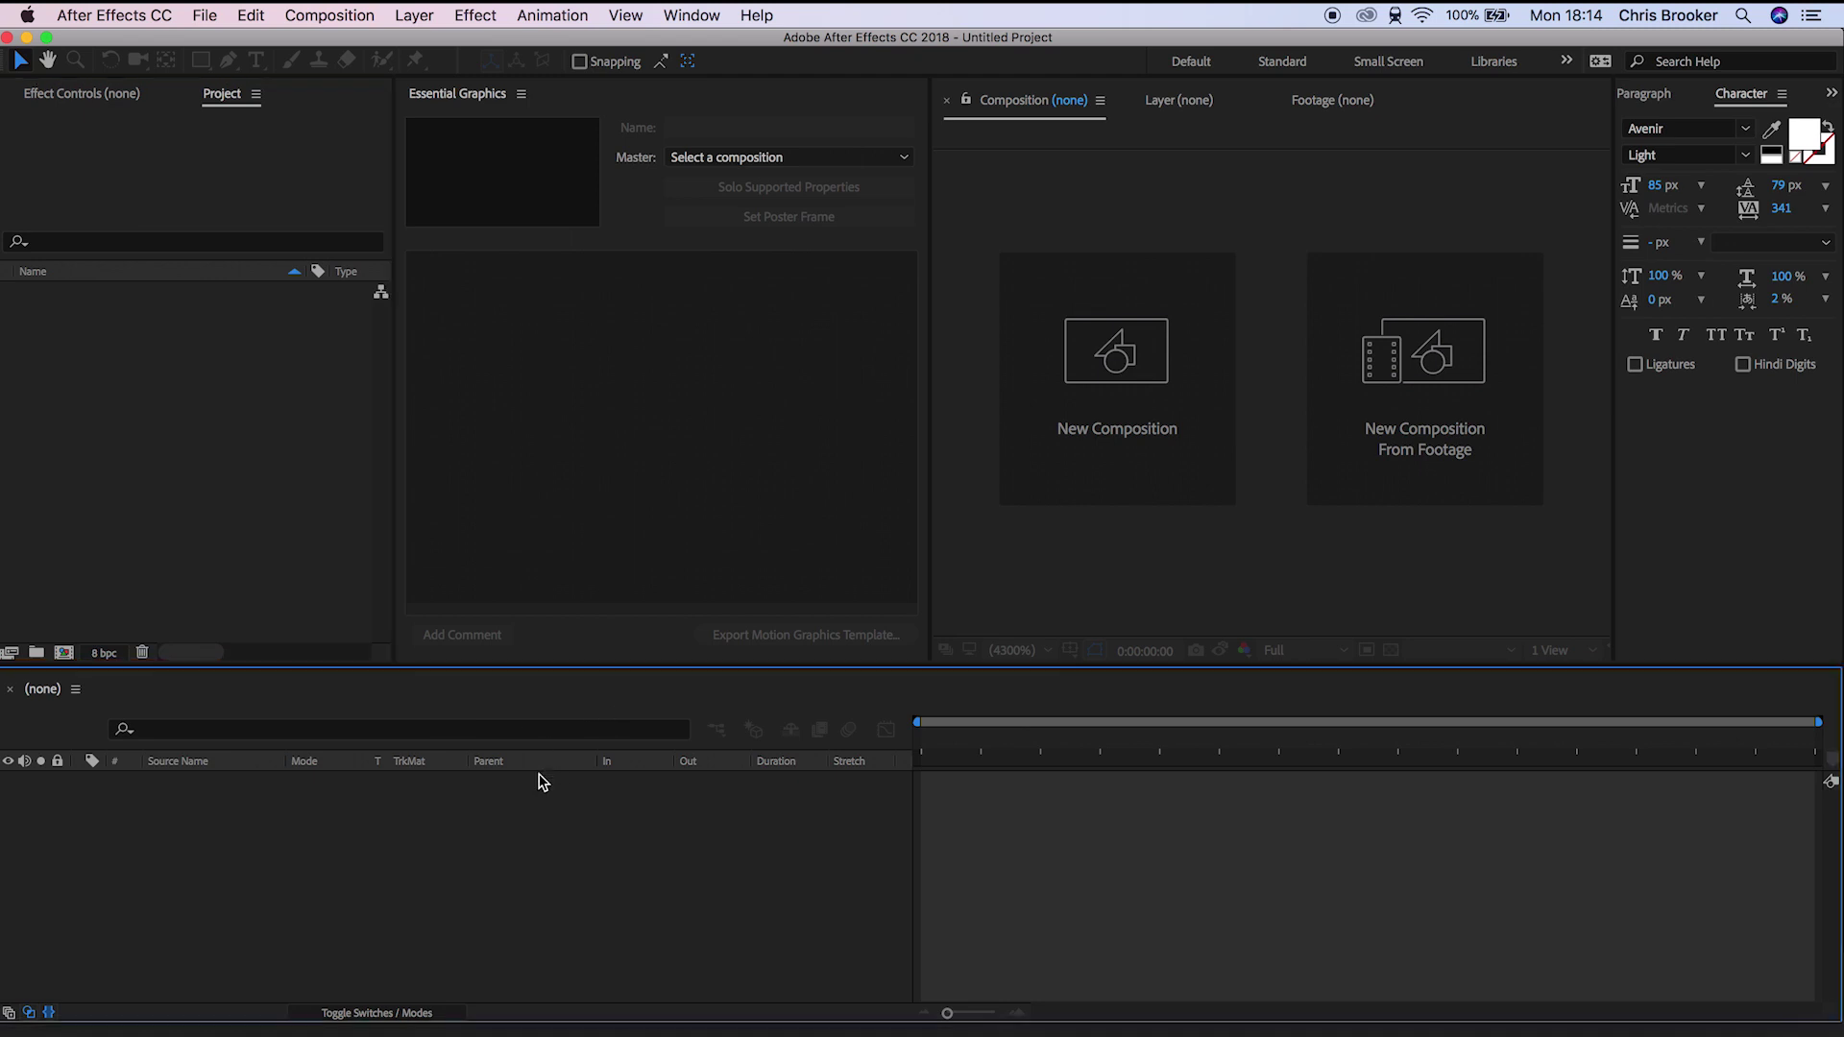
key("super+n")
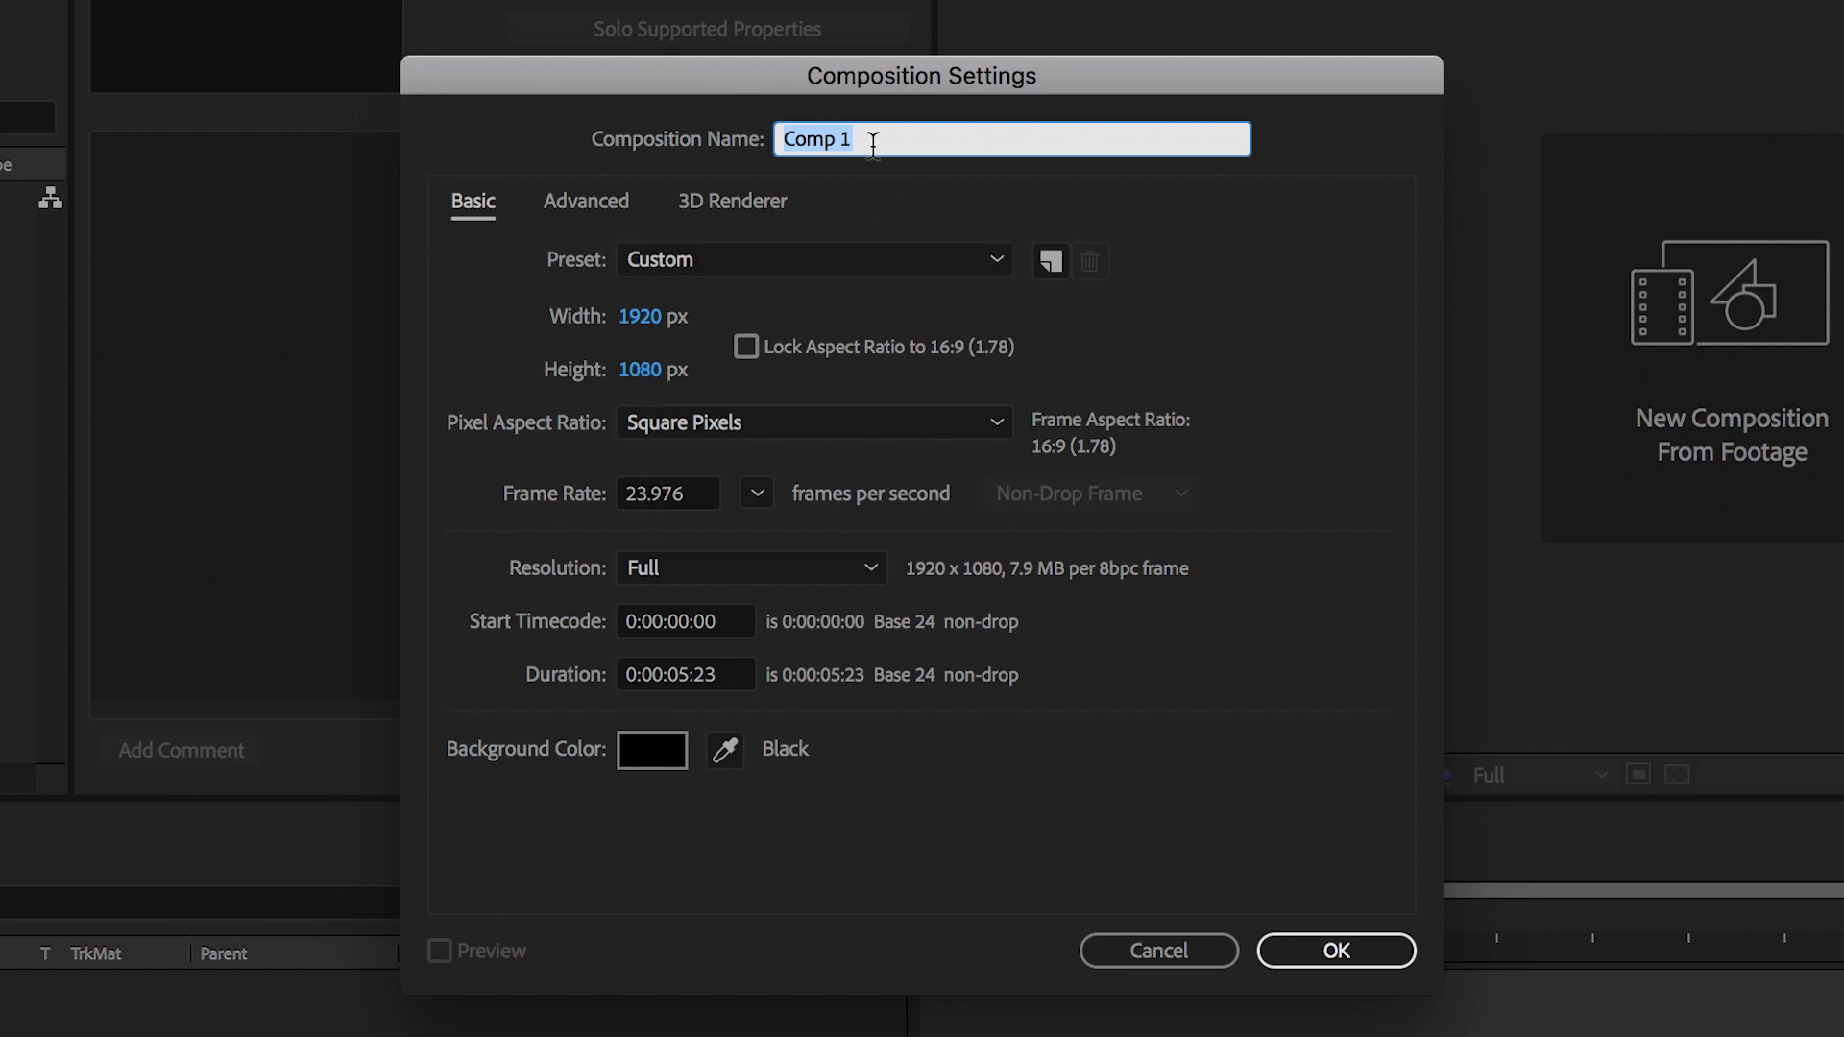
type("CamShake")
key("Return")
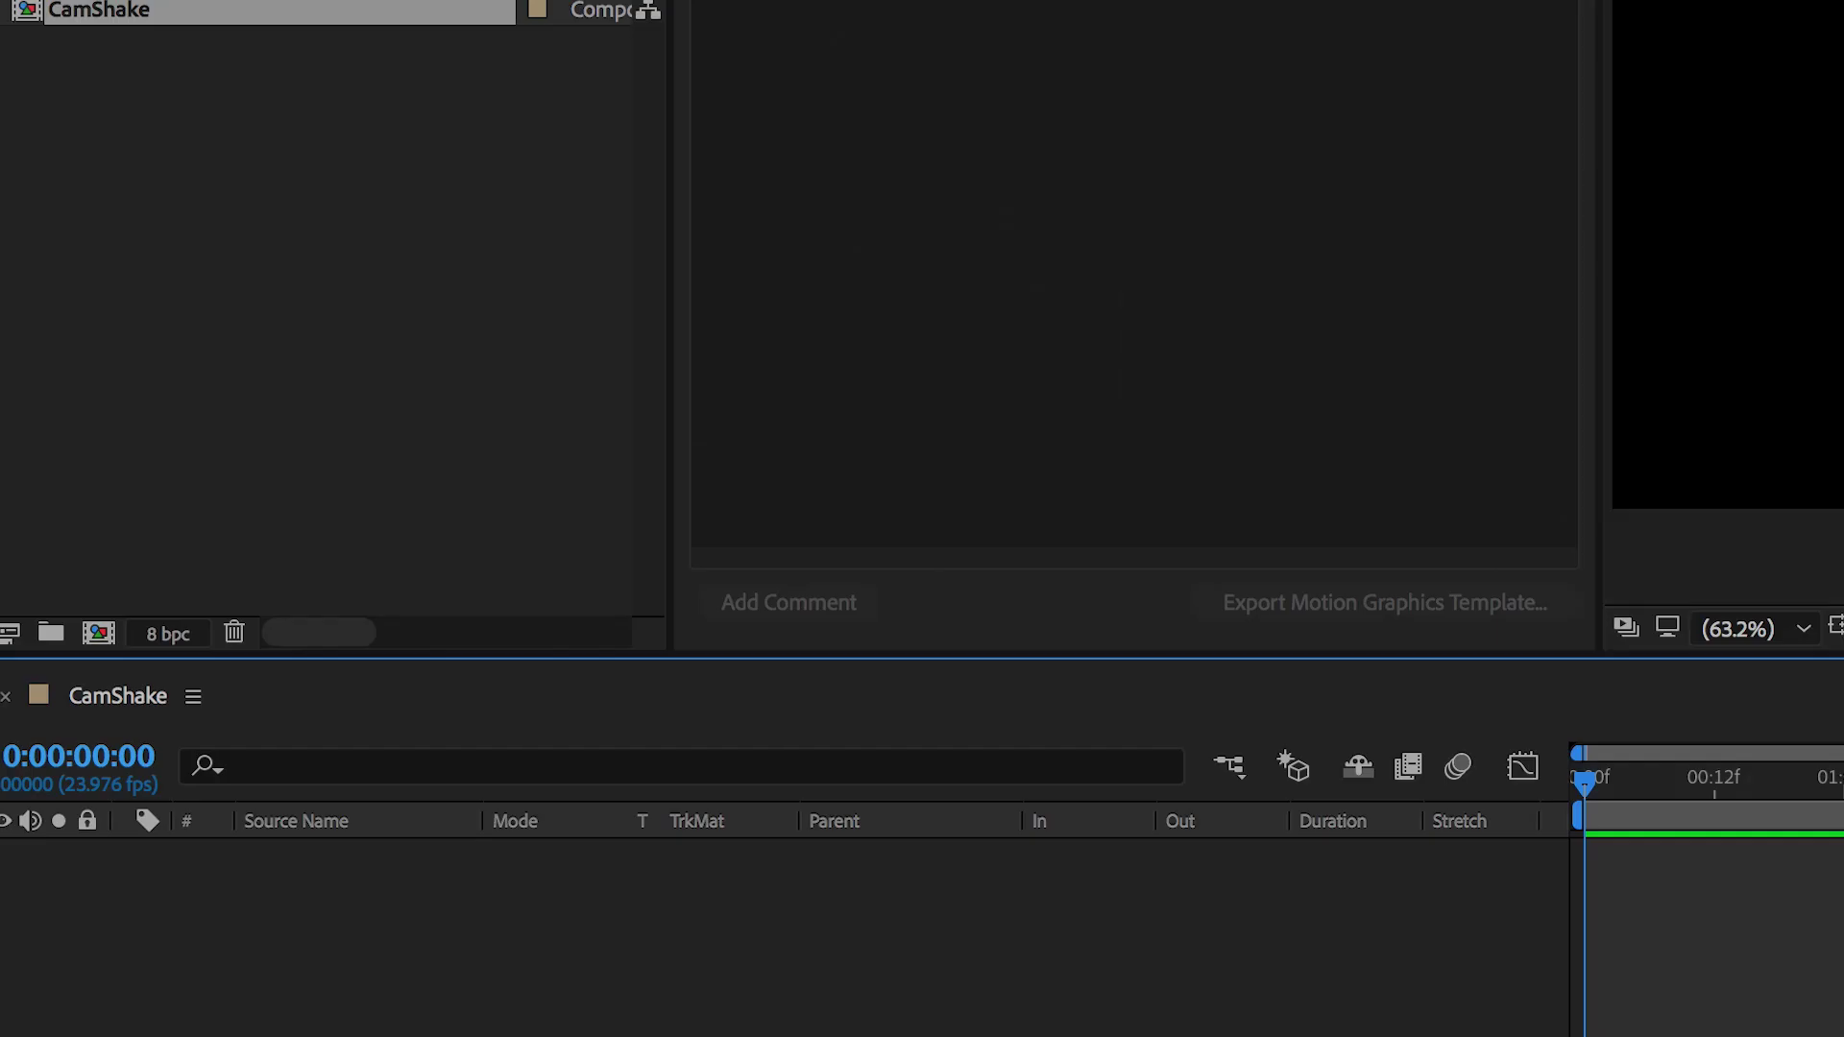
Import Cinematic.mp4 and drag it into the CamShake timeline as layer 1
right_click(385, 302)
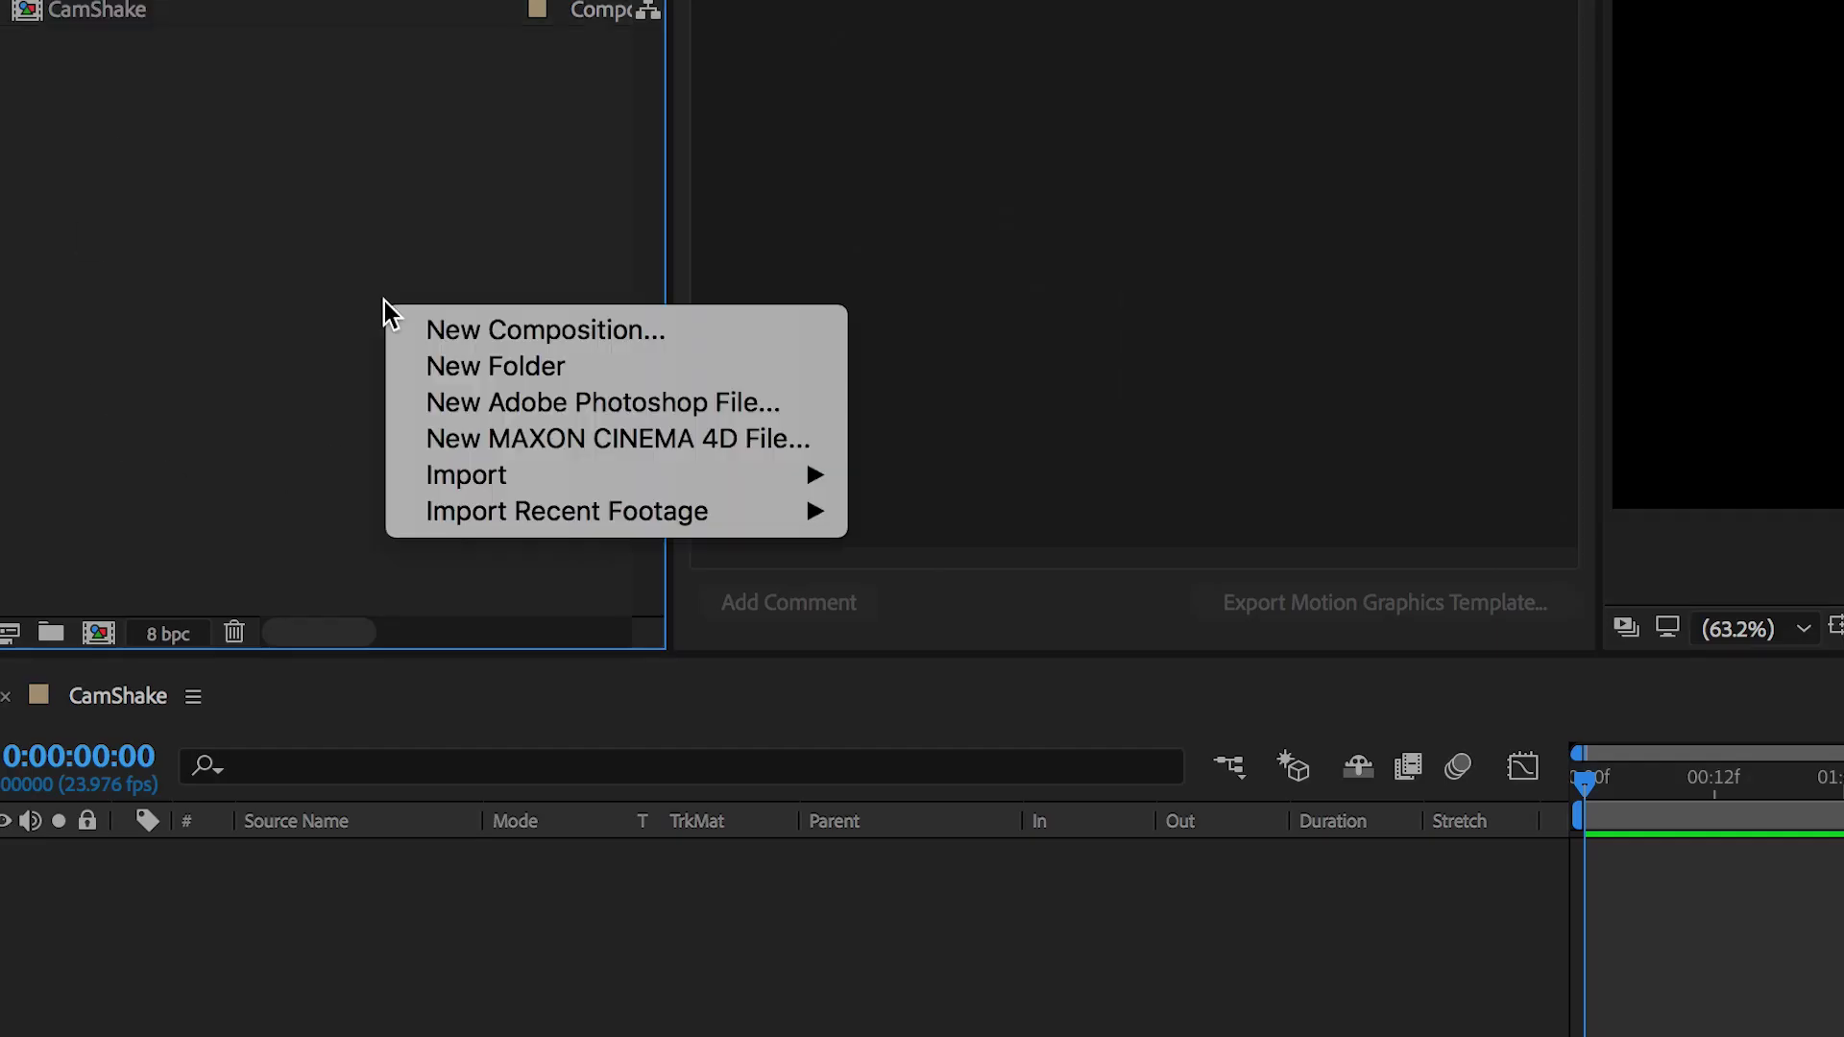
mouse_move(517, 475)
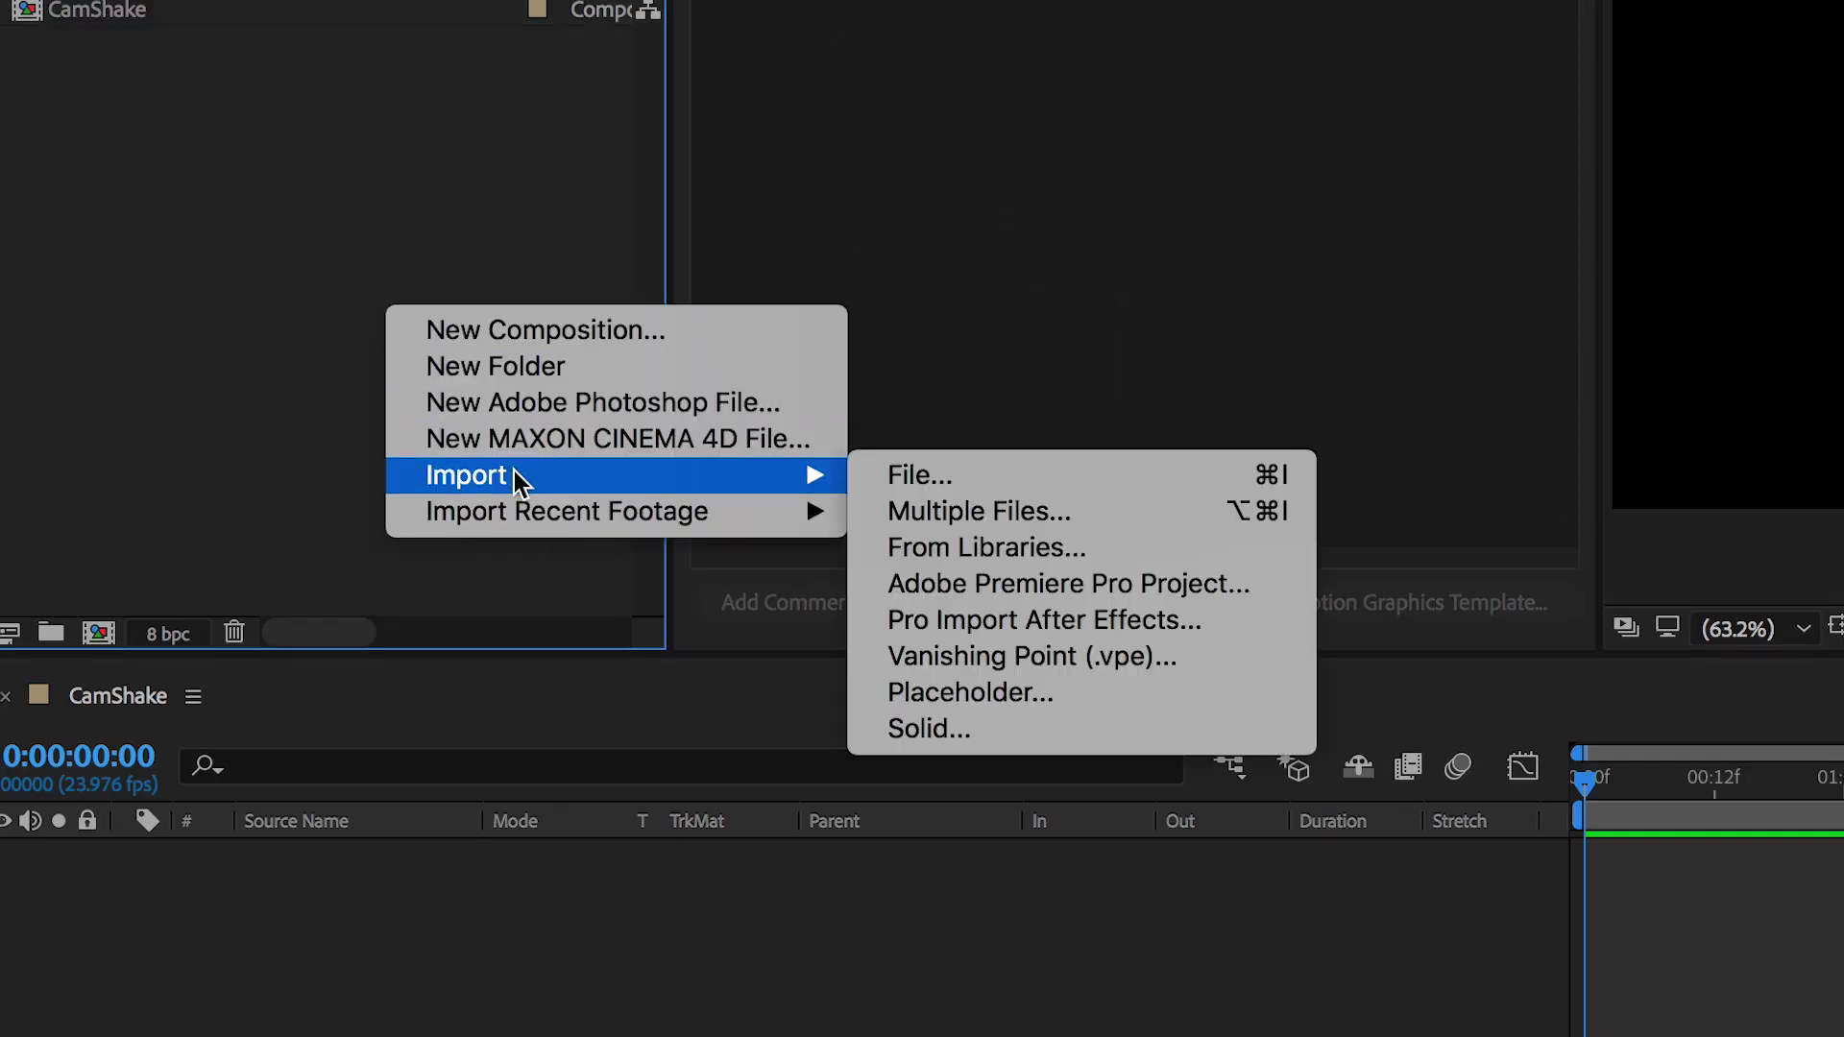
left_click(927, 490)
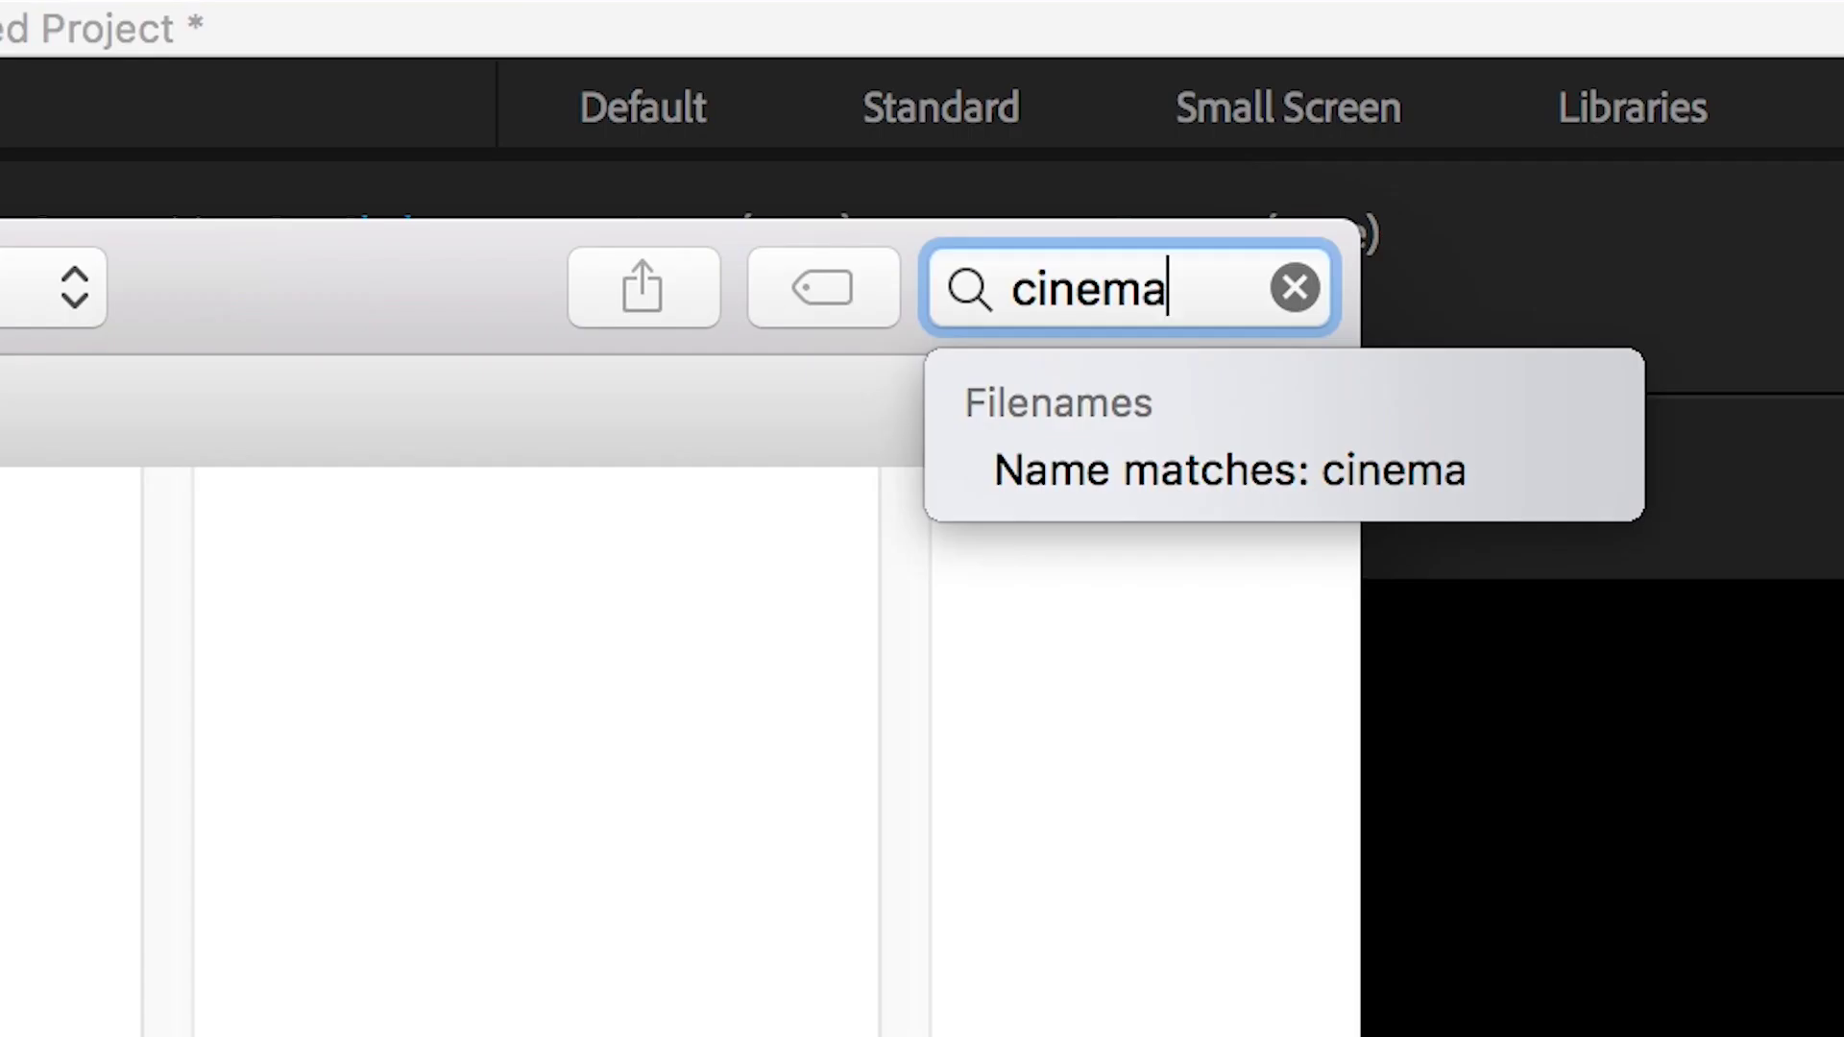
type("tic")
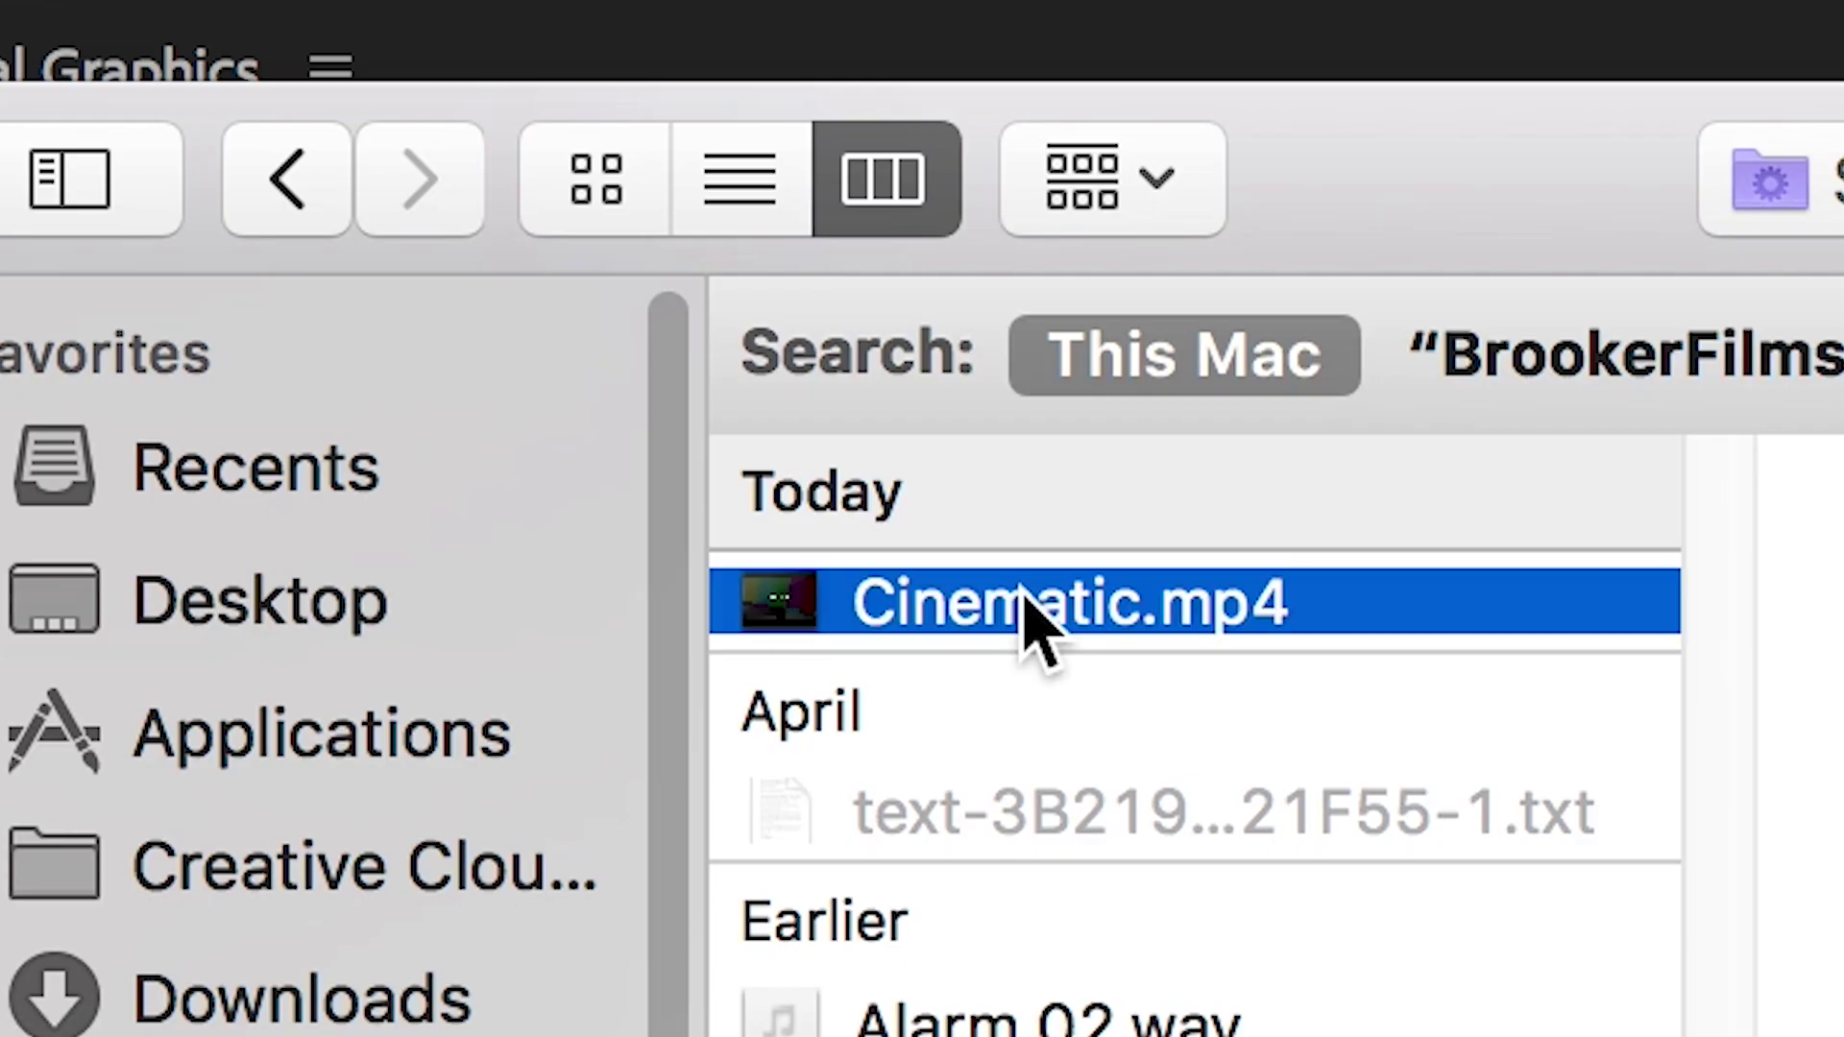
double_click(1029, 617)
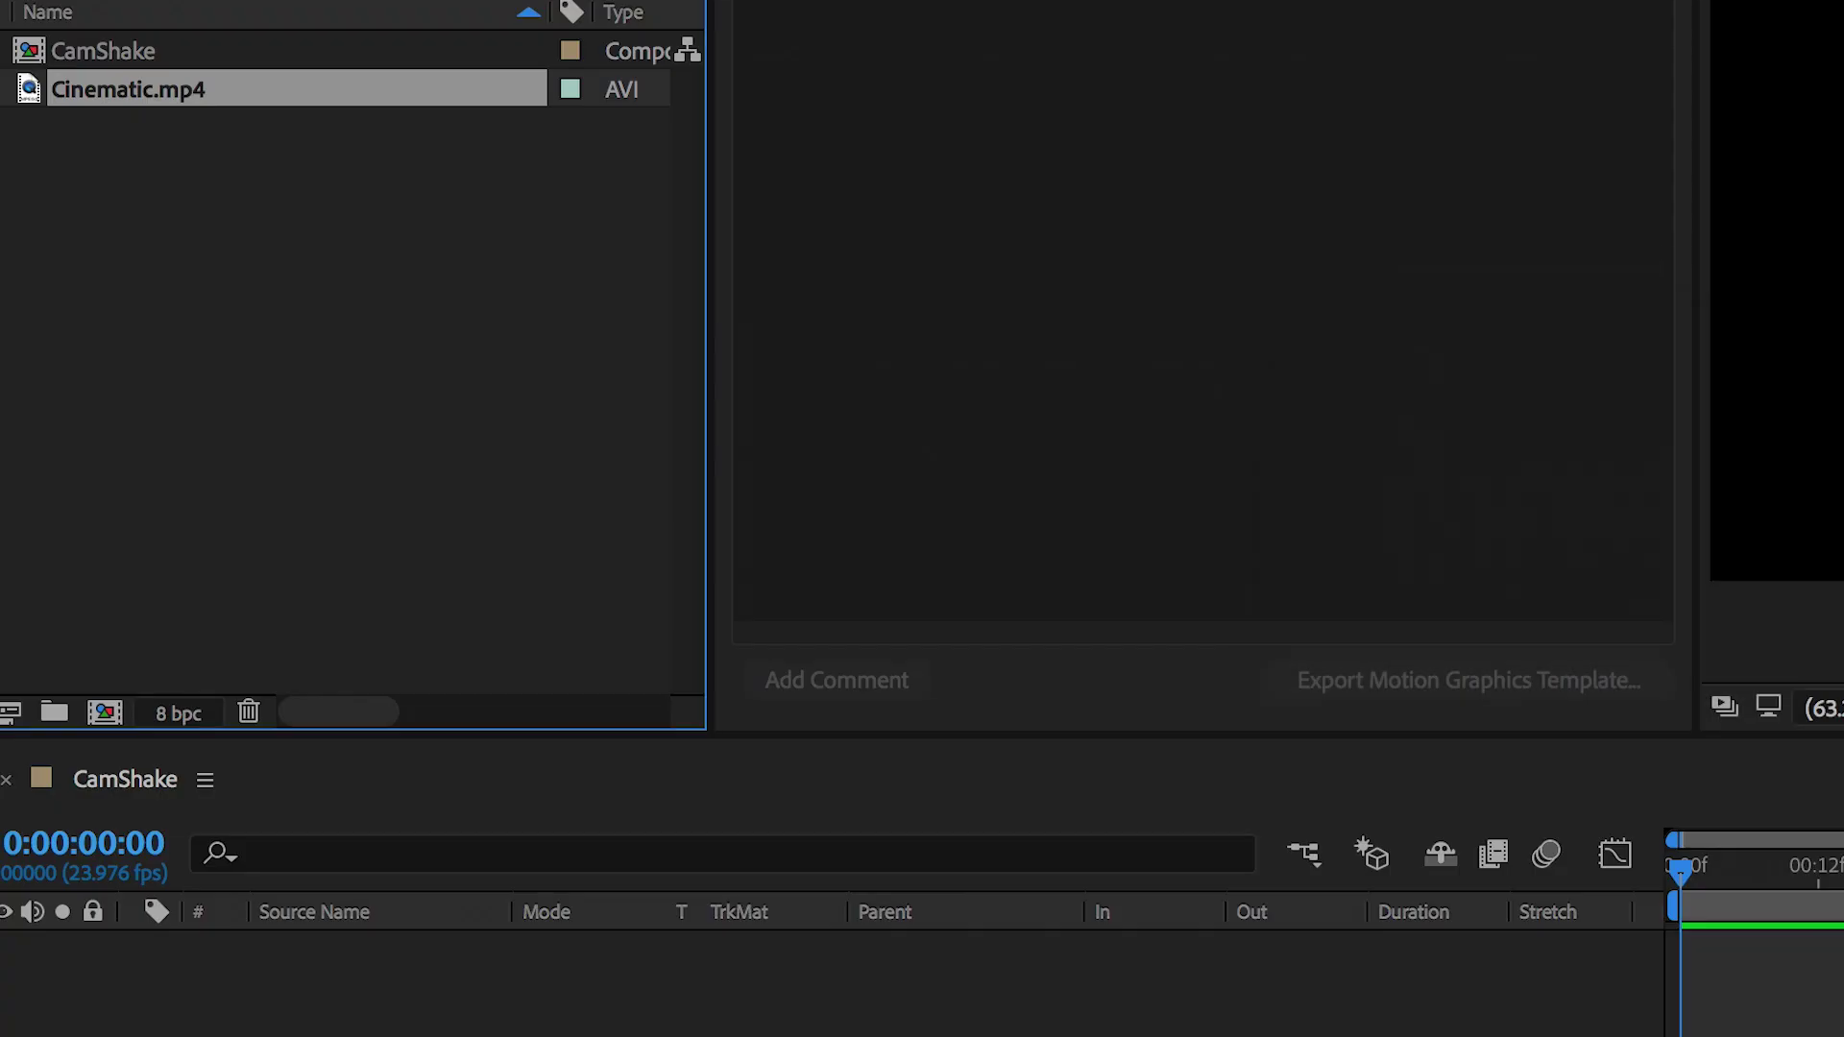
left_click_drag(288, 91, 834, 1005)
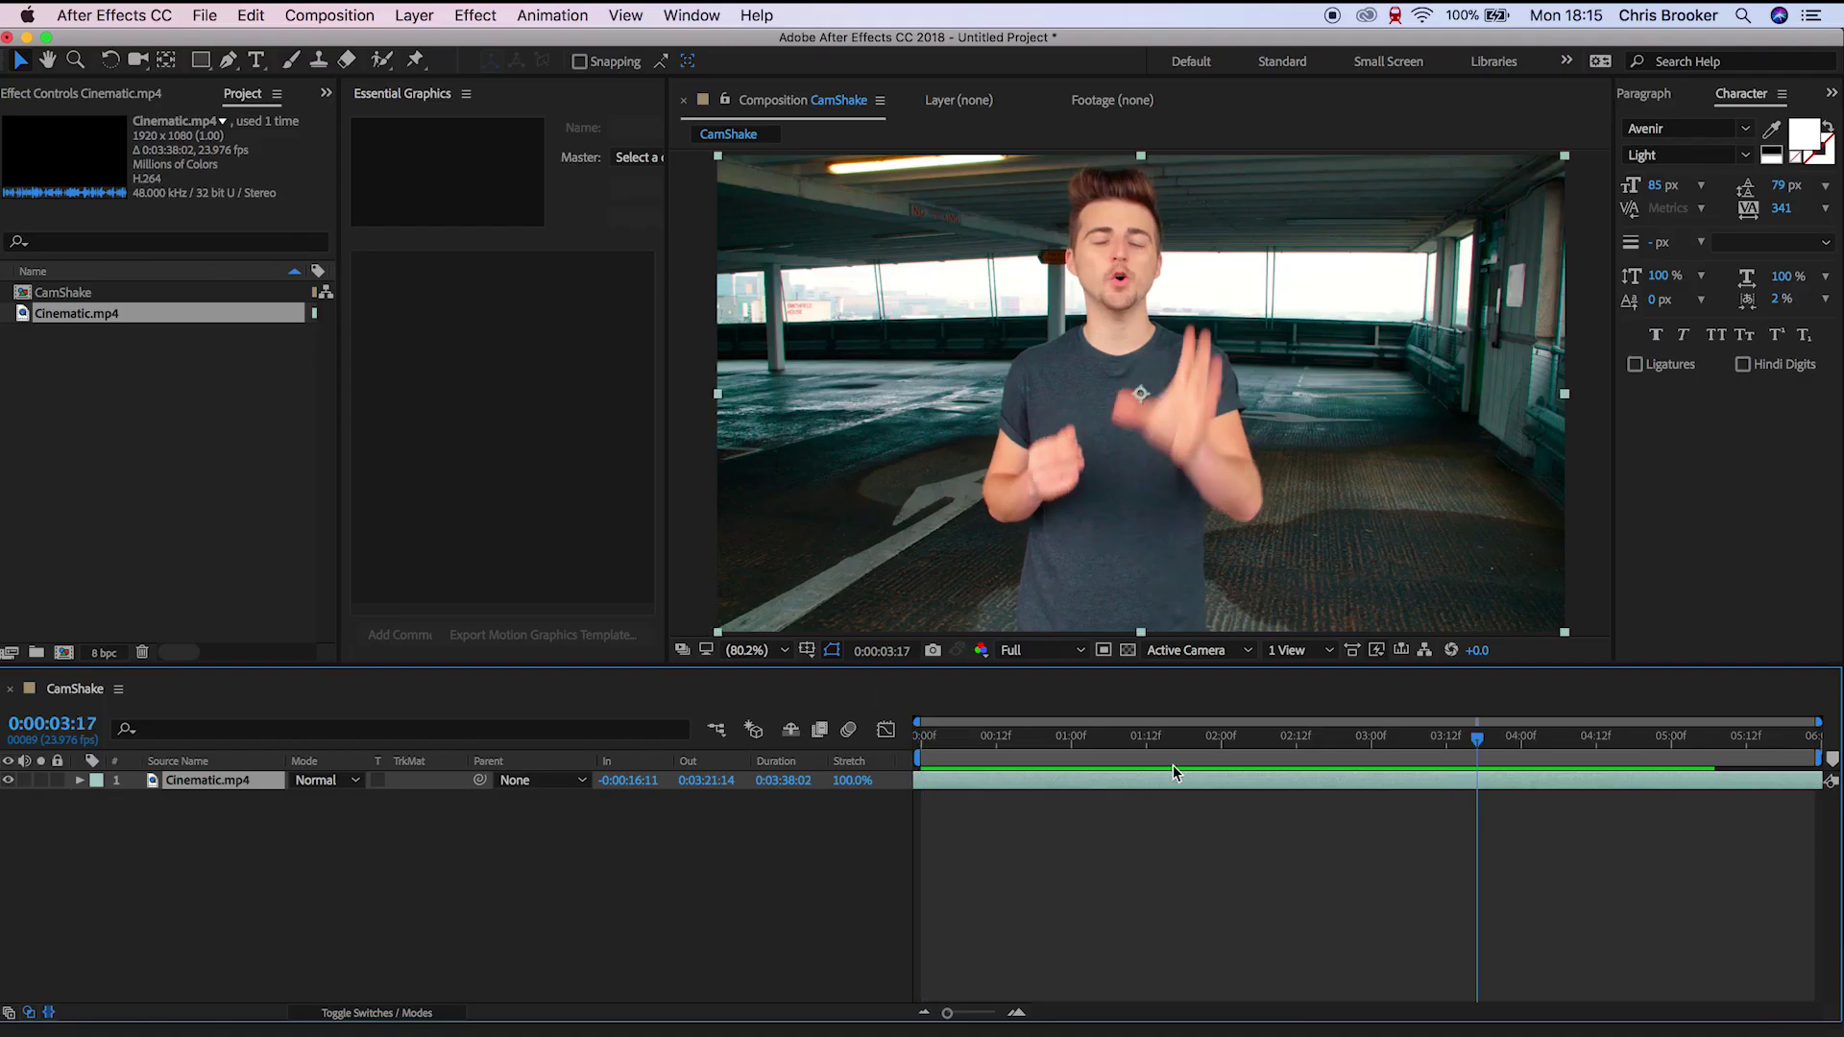
Preview the footage from the start, stopping at 0:00:01:22
key("space")
key("Home")
key("space")
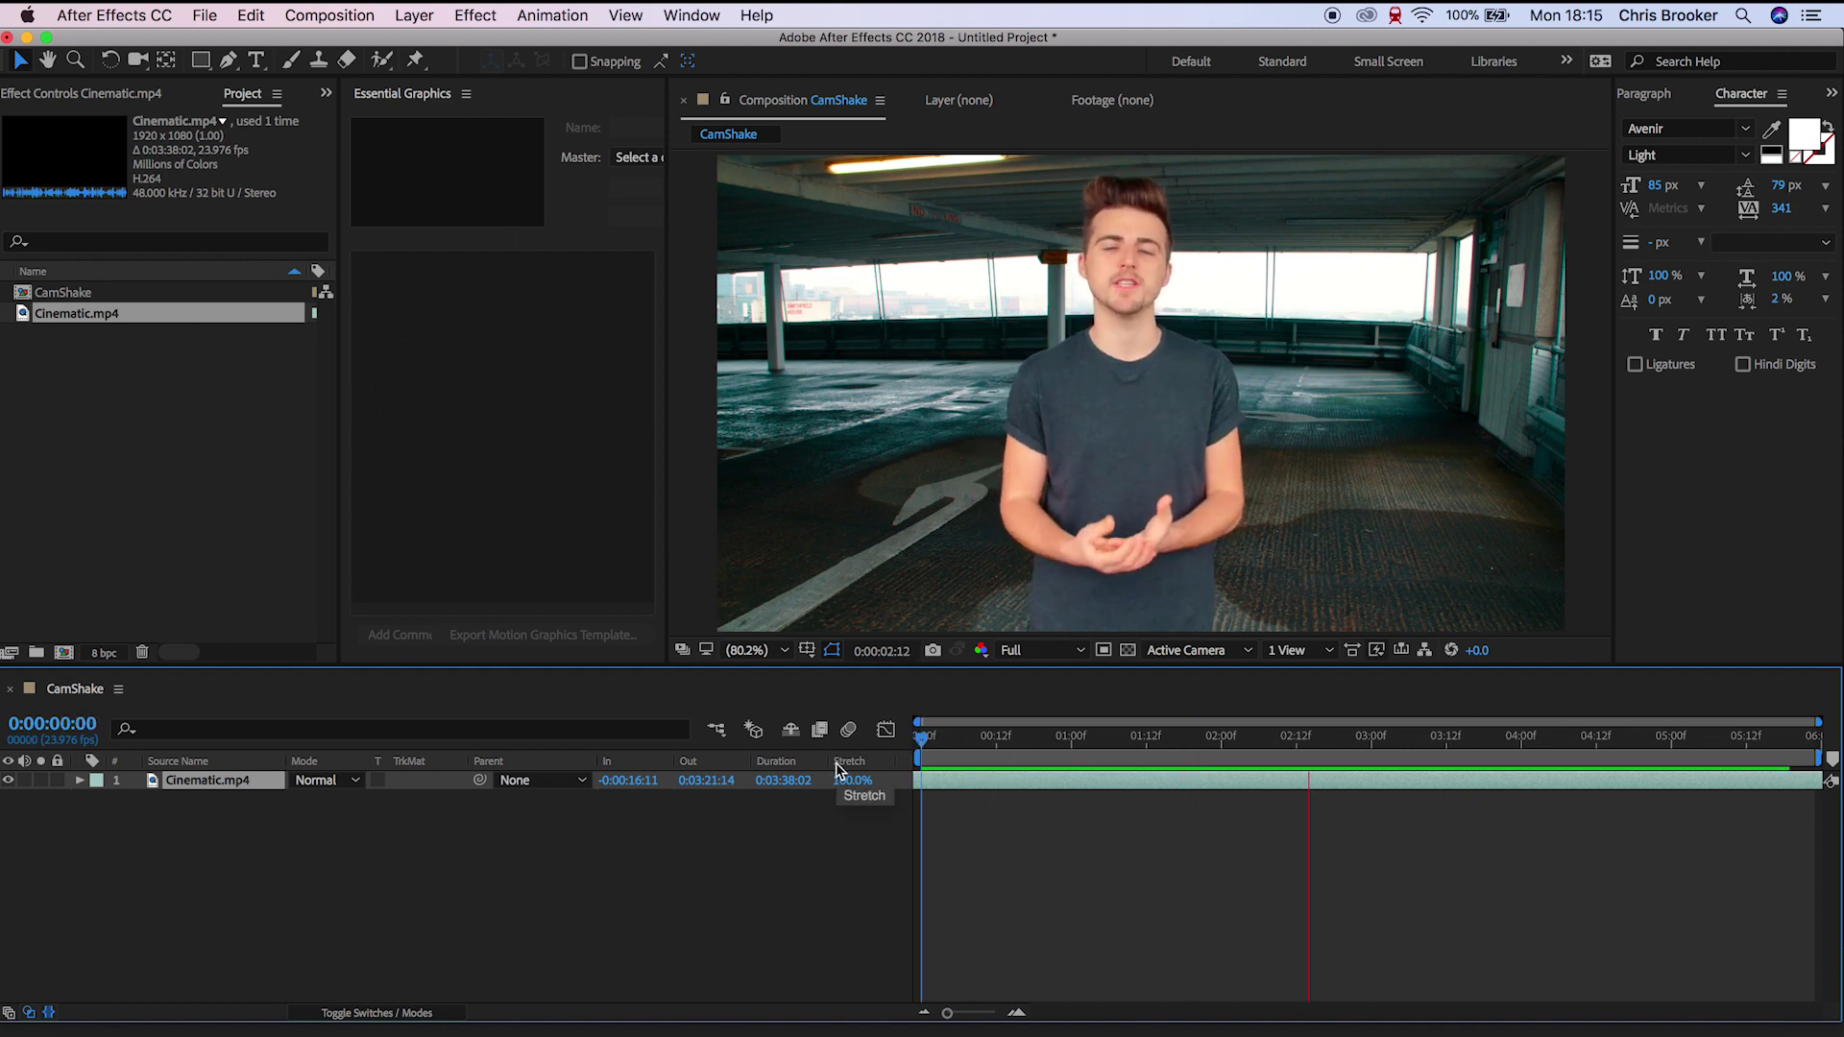
key("space")
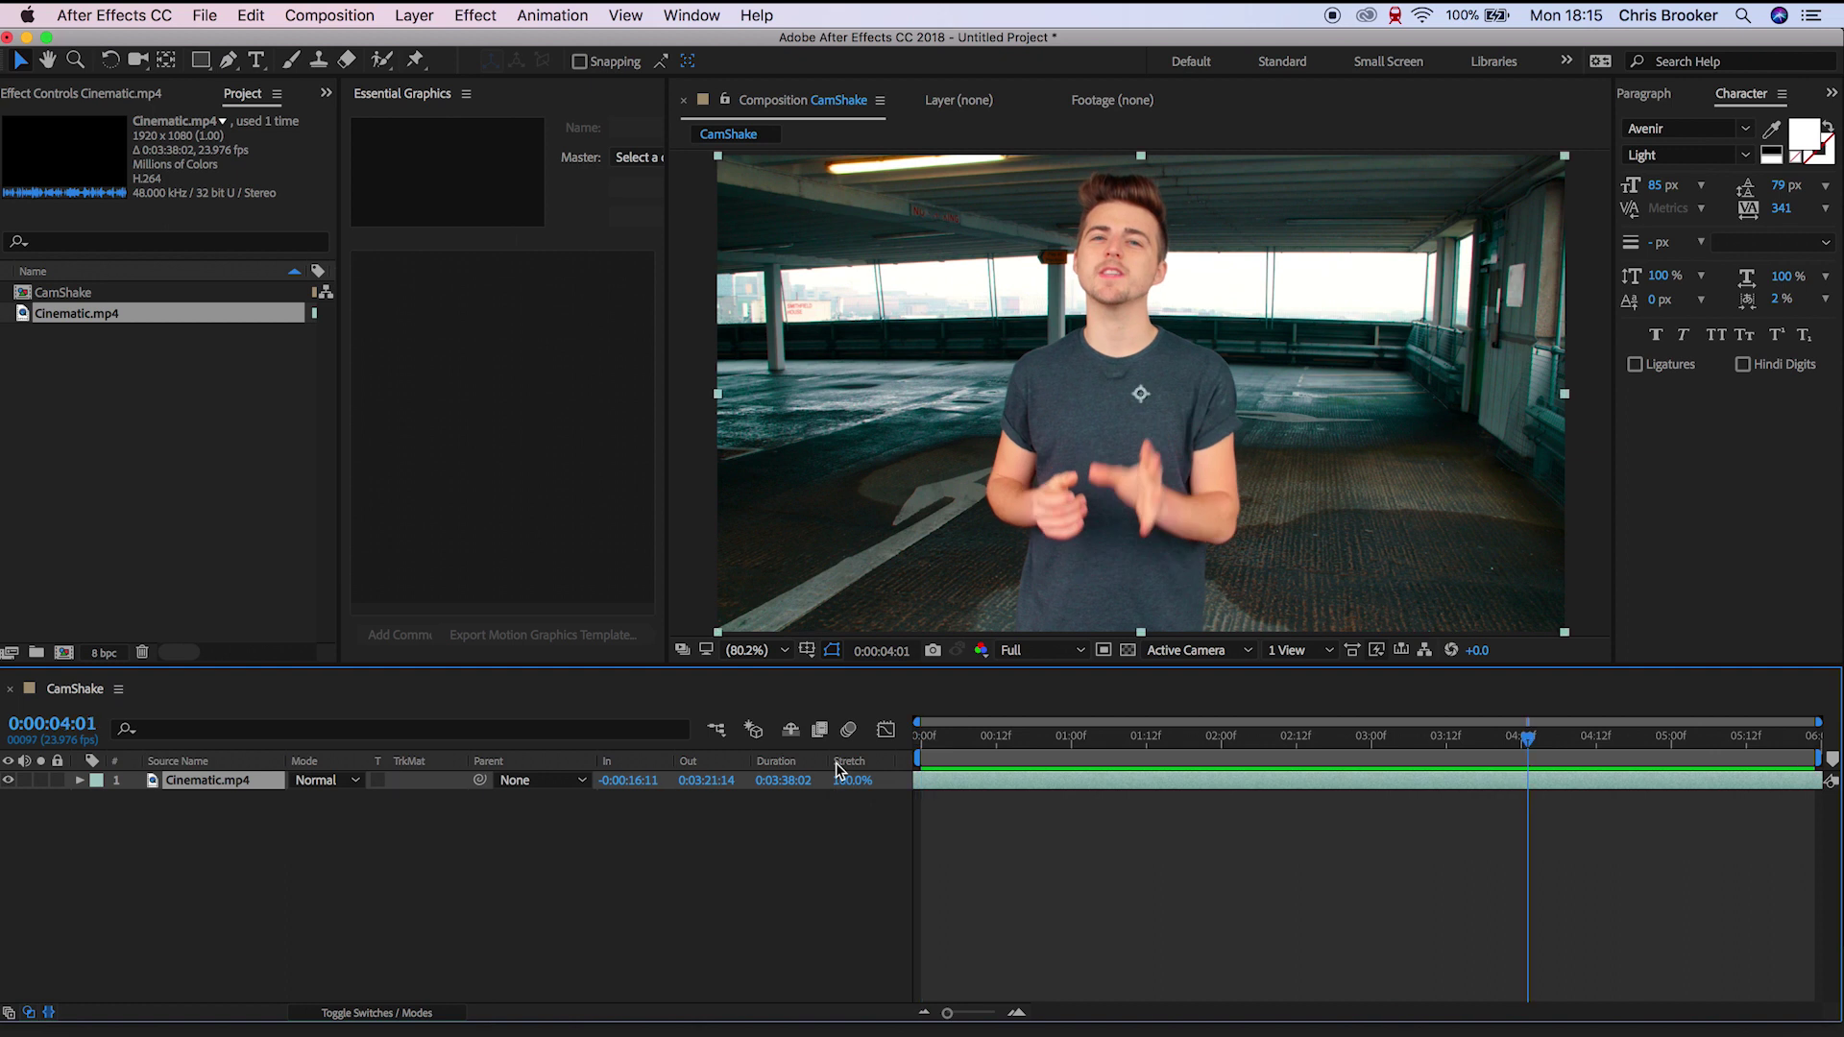
left_click_drag(1451, 744, 957, 722)
key("space")
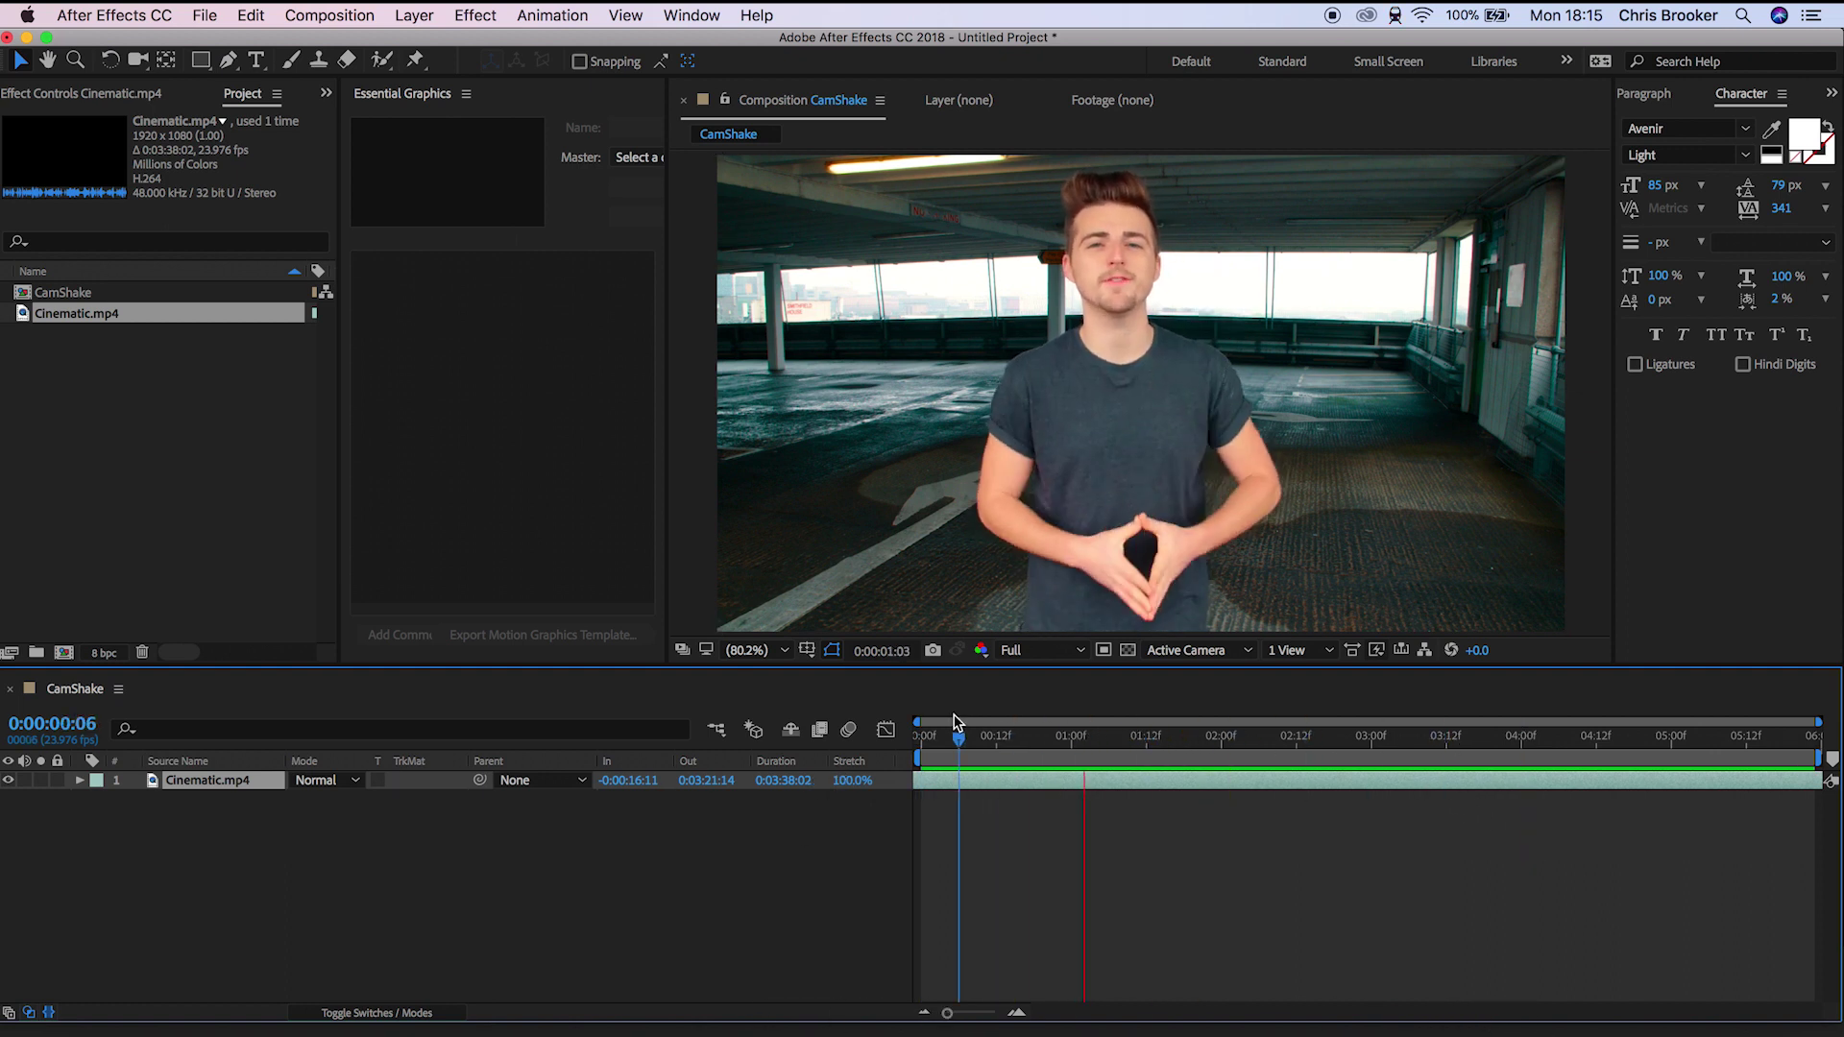
key("space")
Apply the Wigglerama preset to the Cinematic.mp4 layer and preview it
left_click(1831, 93)
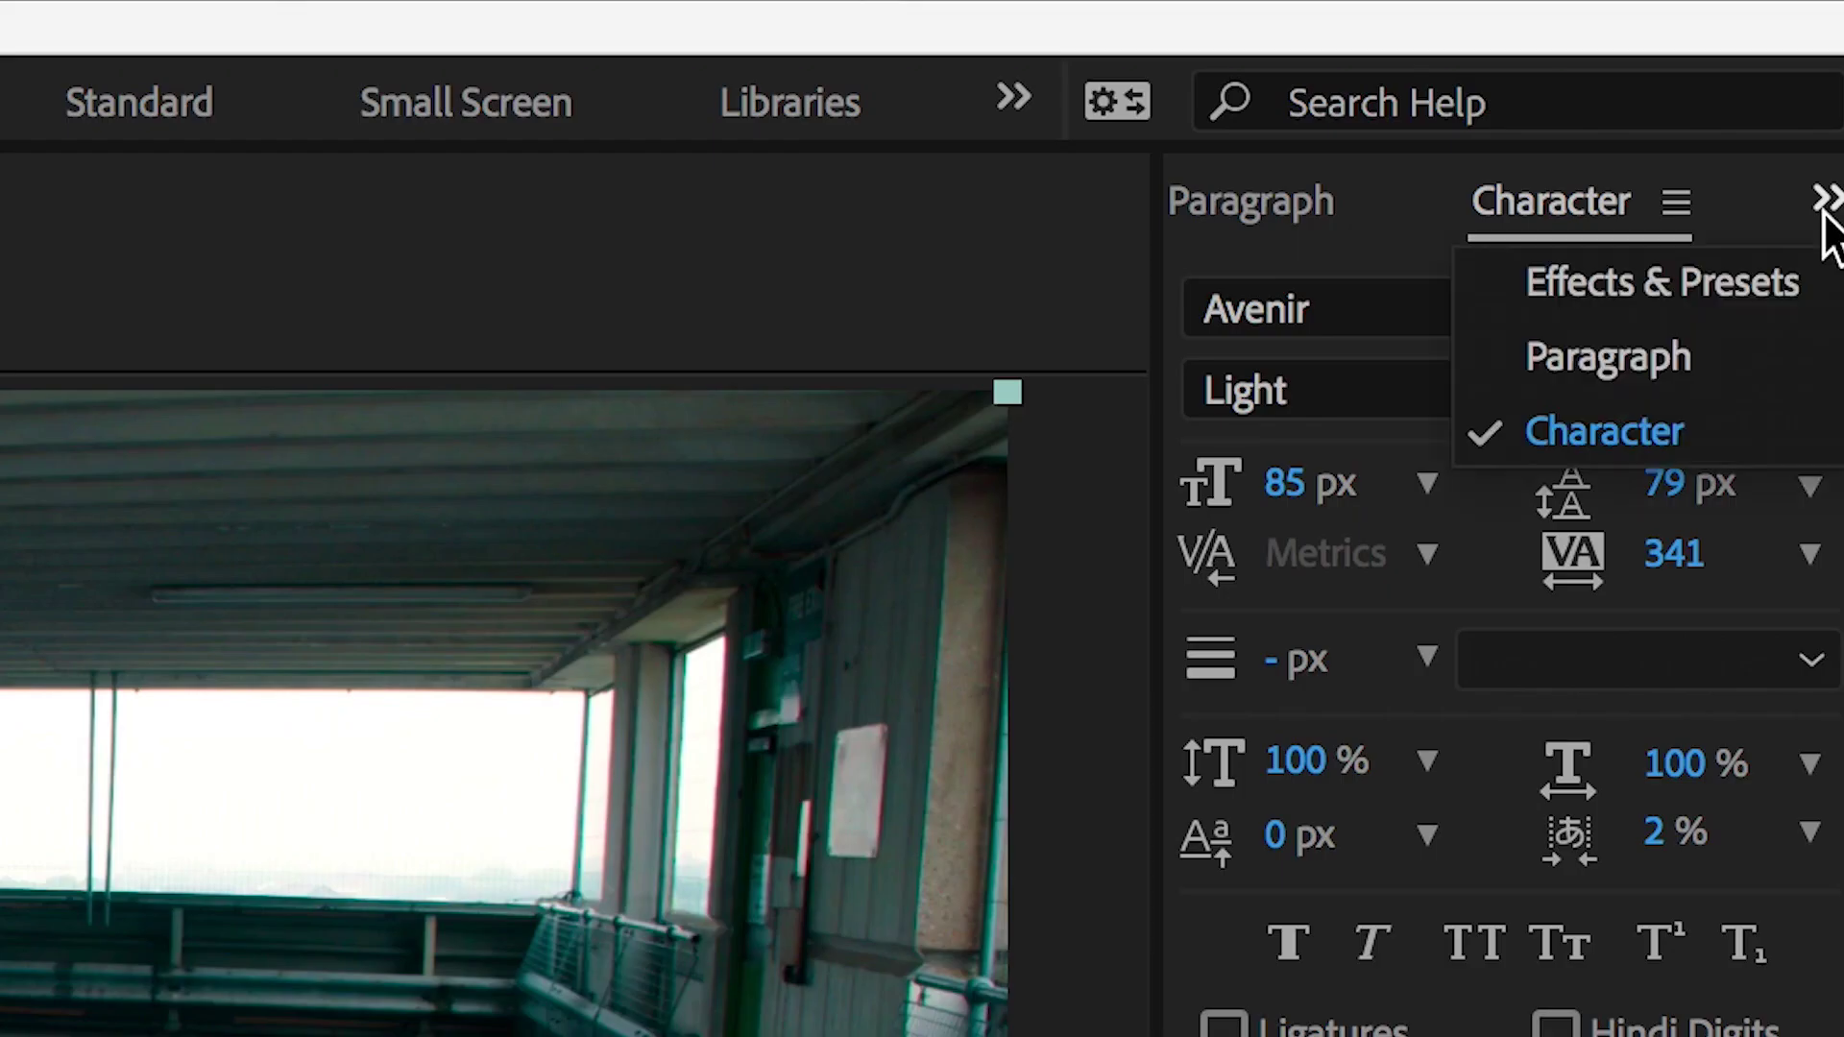
left_click(1788, 120)
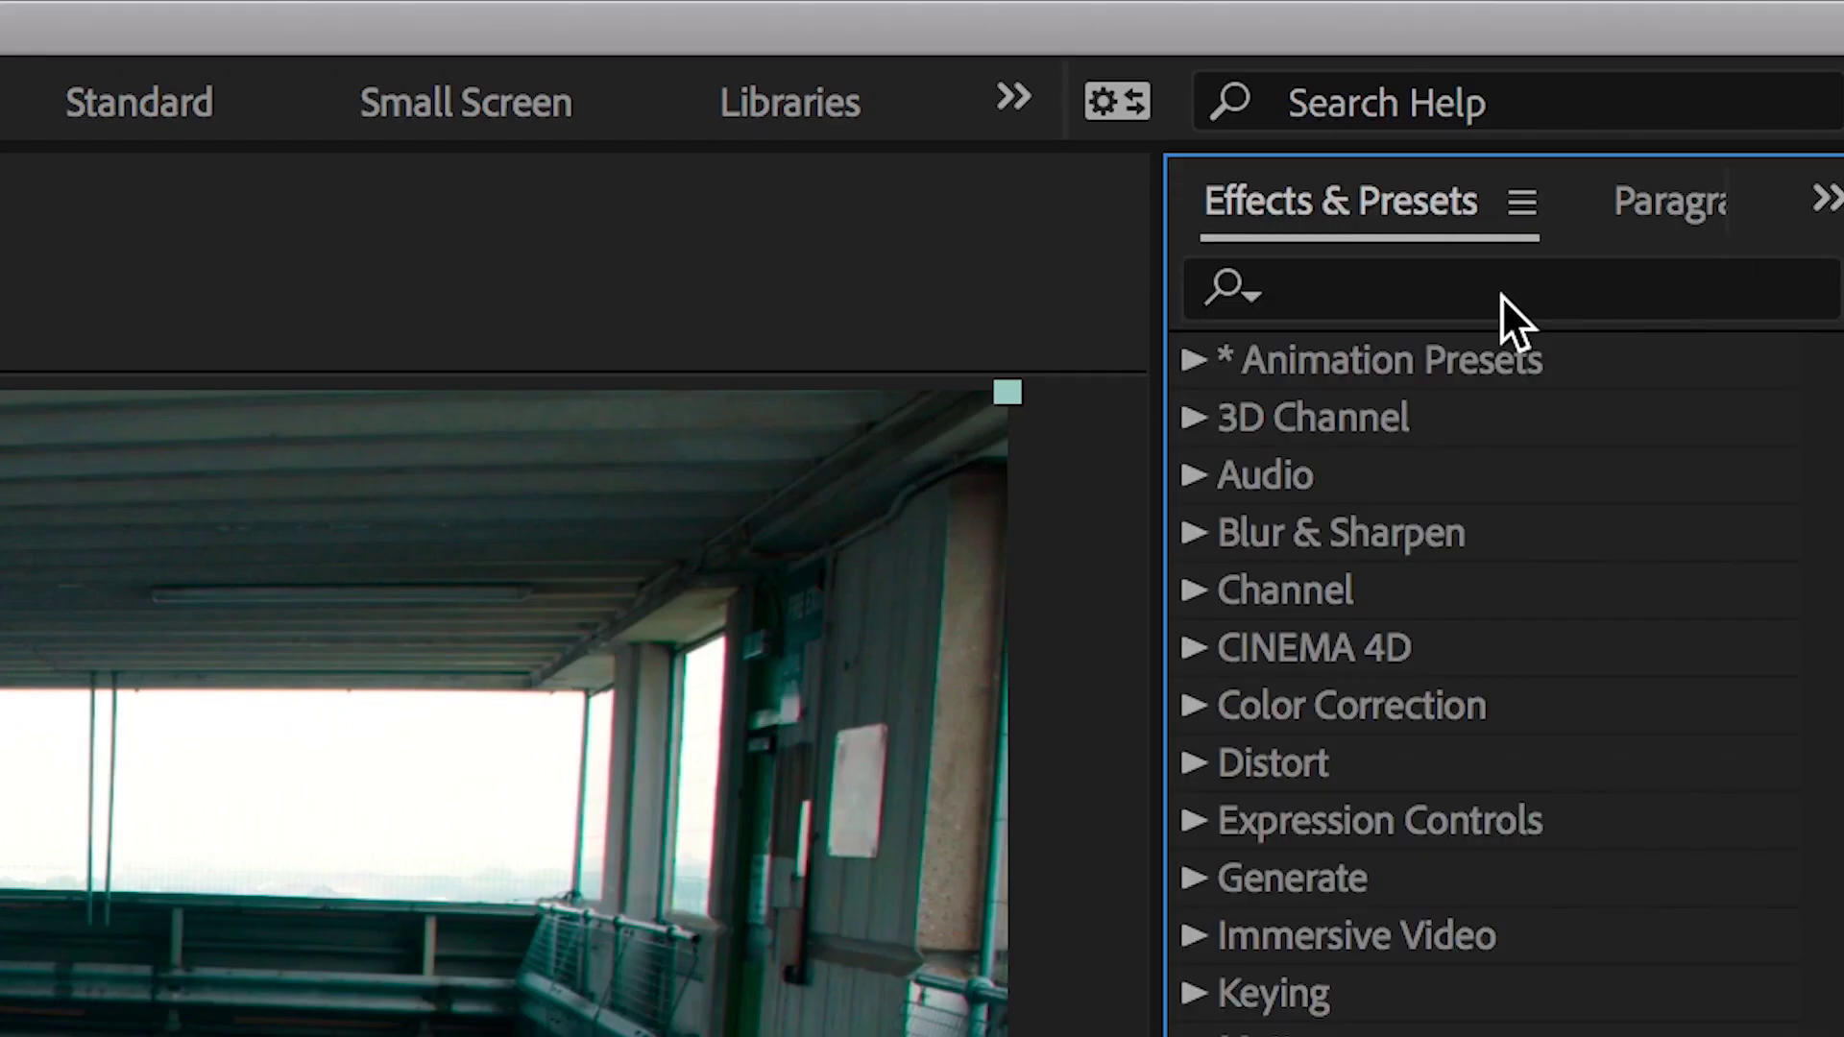
left_click(1501, 296)
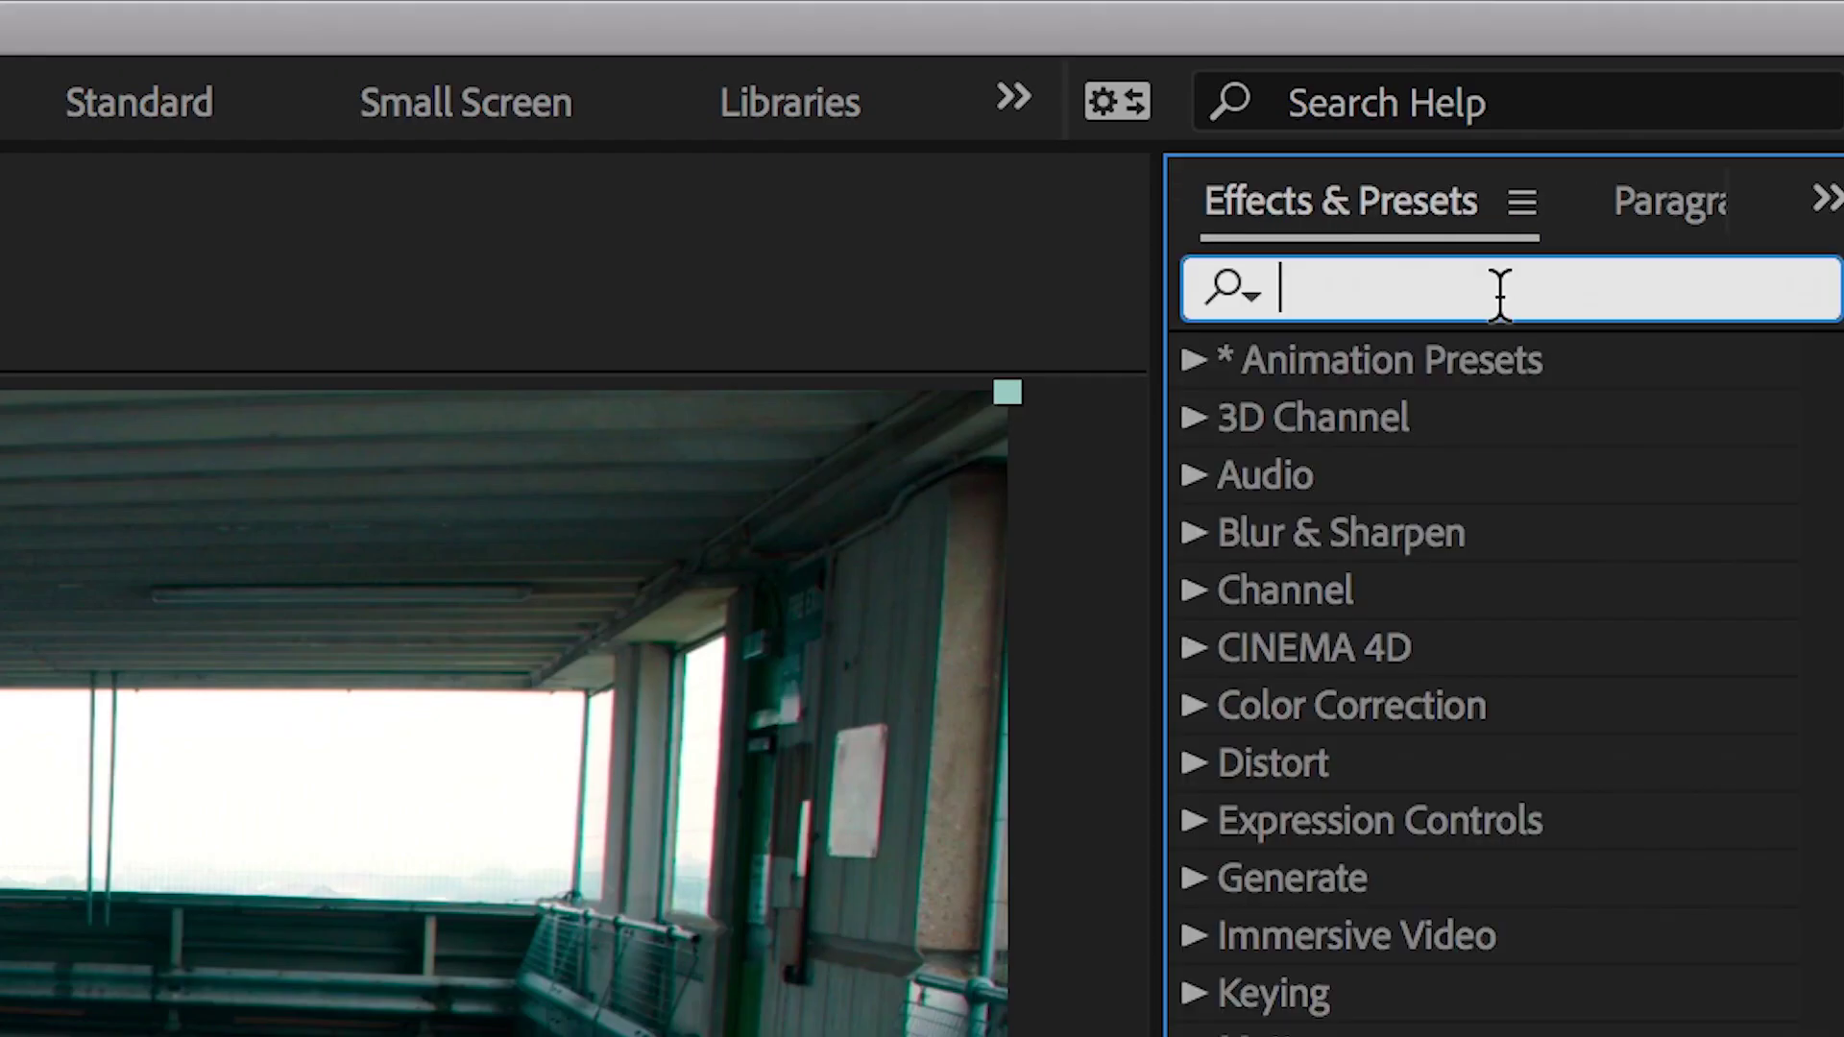
type("wiggle")
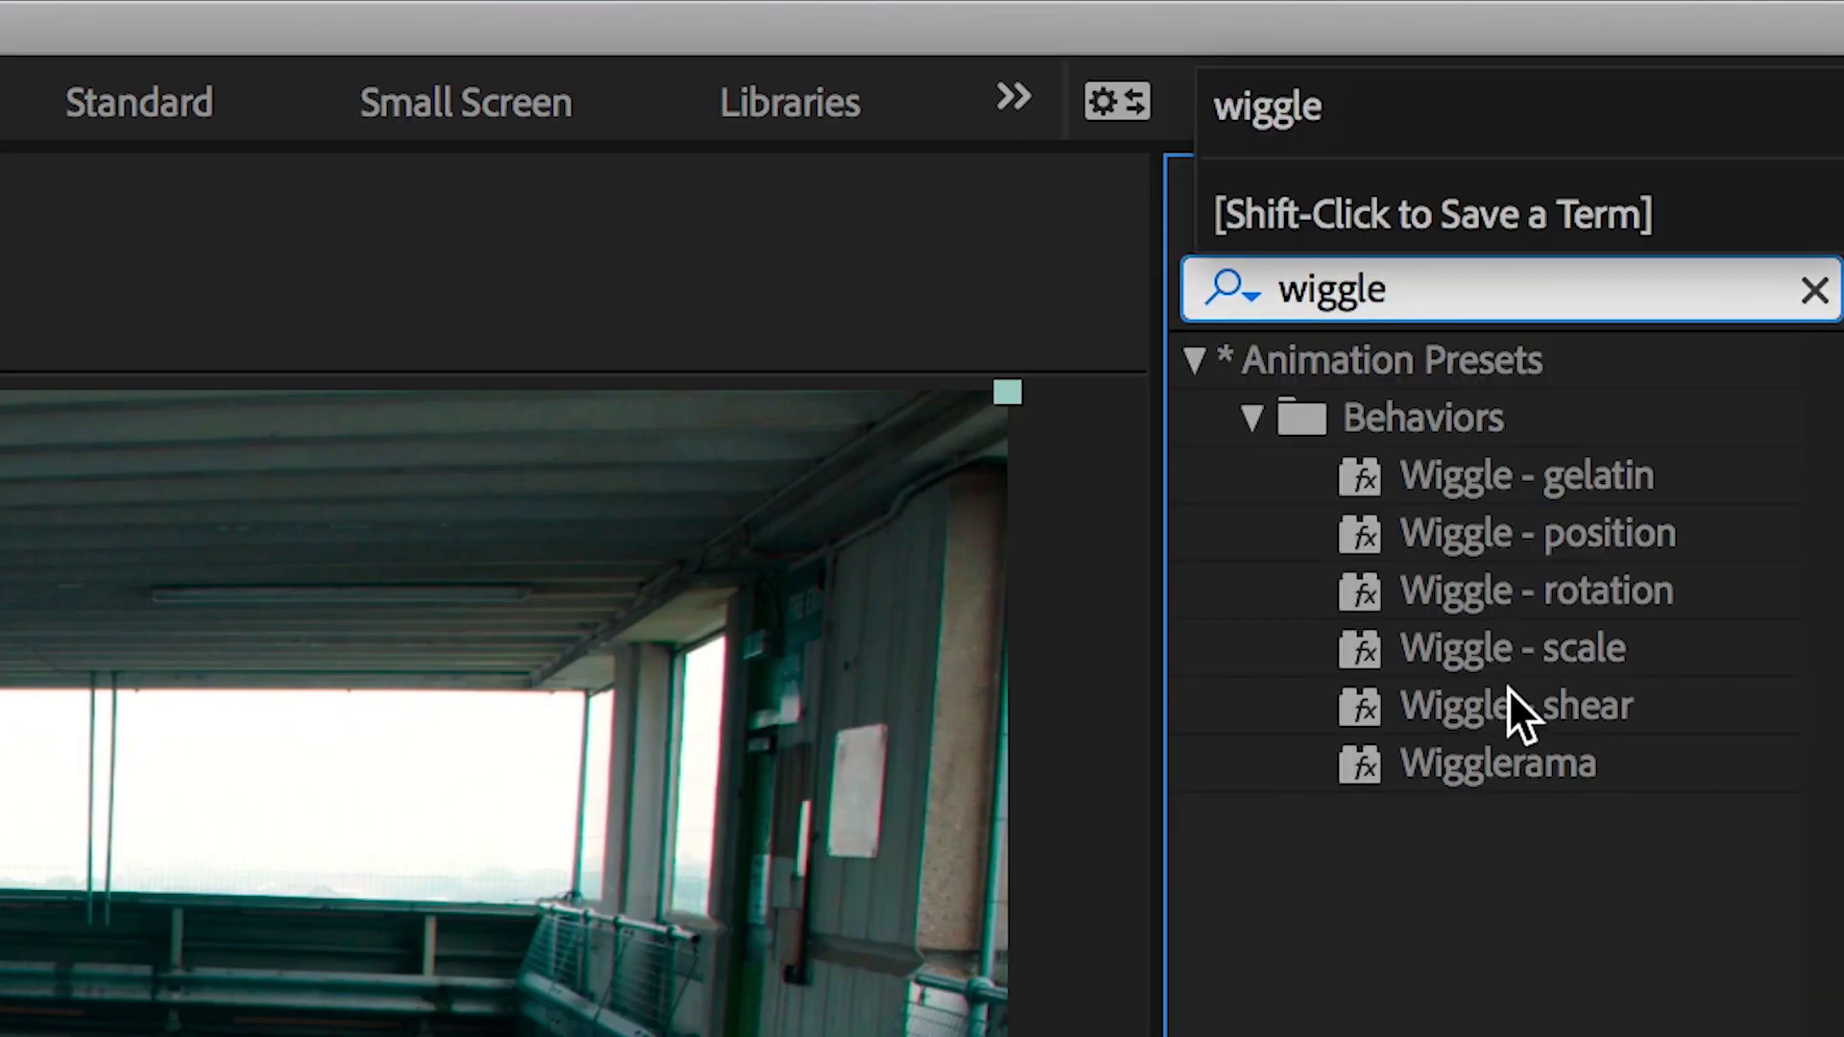
left_click(1489, 767)
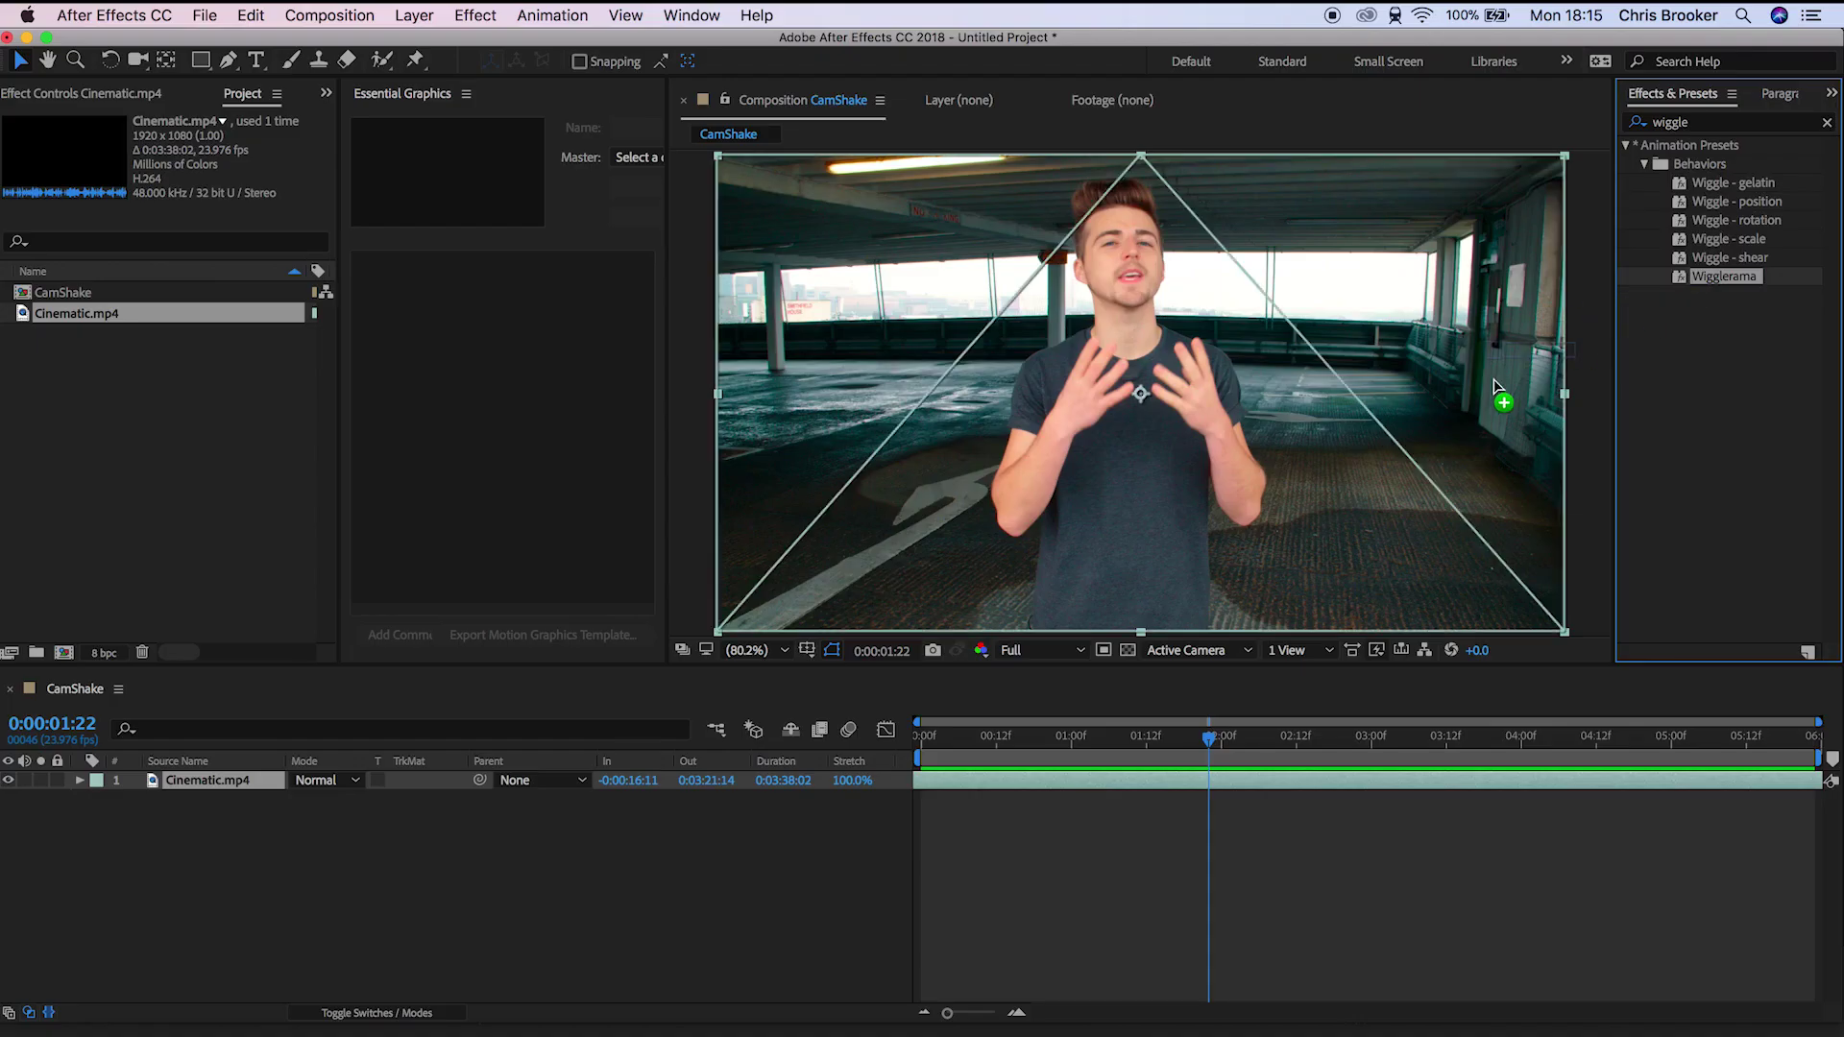
left_click_drag(1161, 774, 1163, 780)
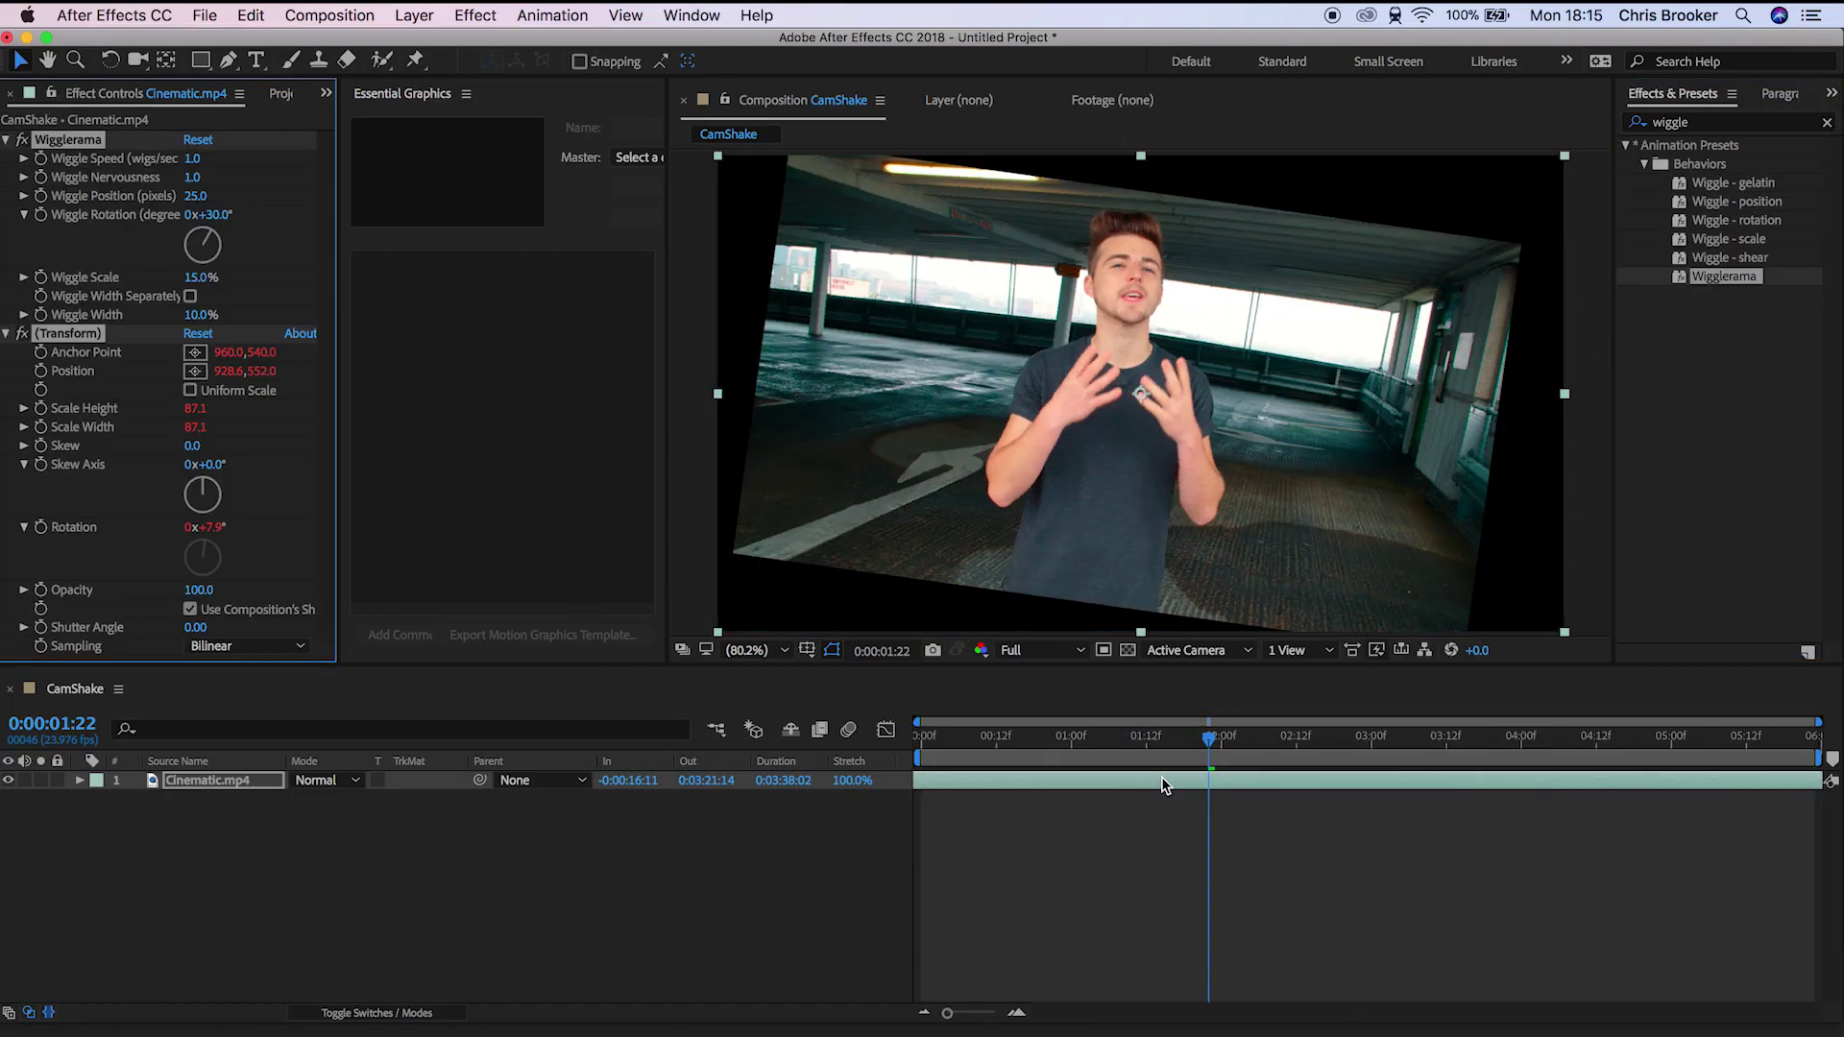
key("space")
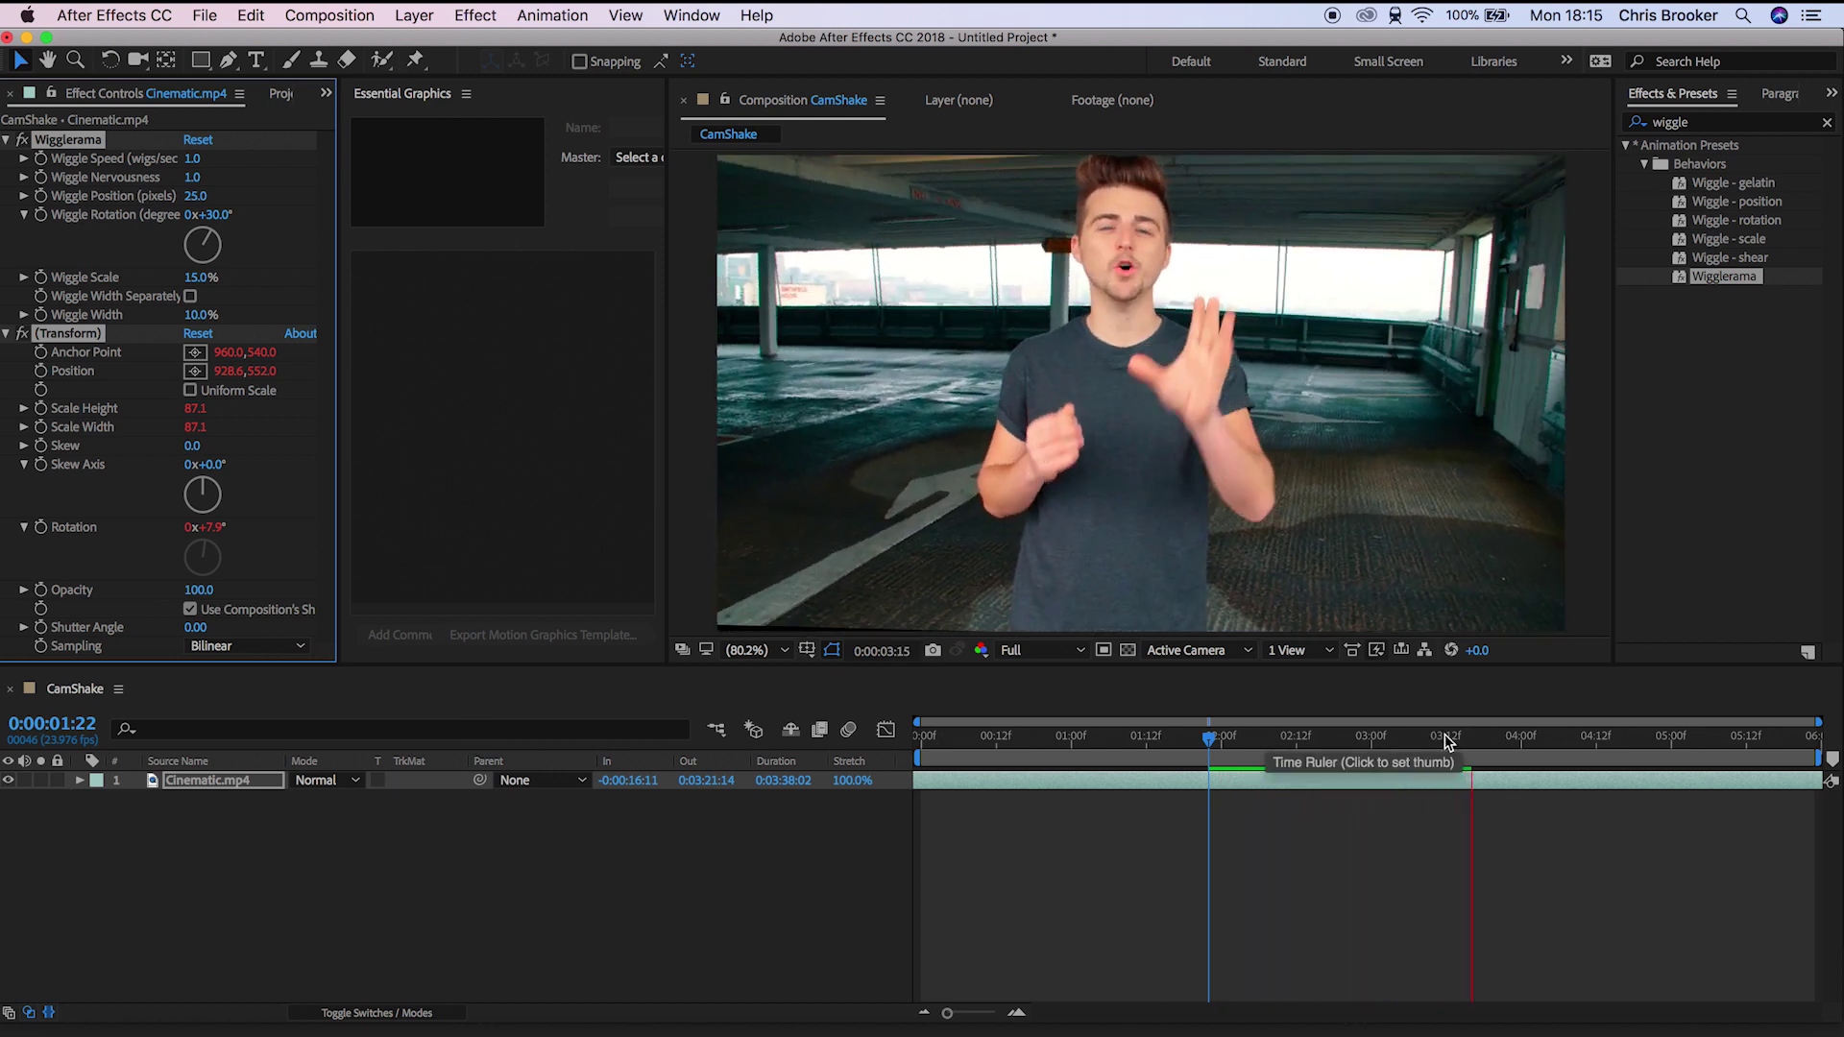
Set Wigglerama's Wiggle Position to 10 and Wiggle Scale to 1%, then preview the subtler shake
left_click_drag(1462, 739, 1222, 741)
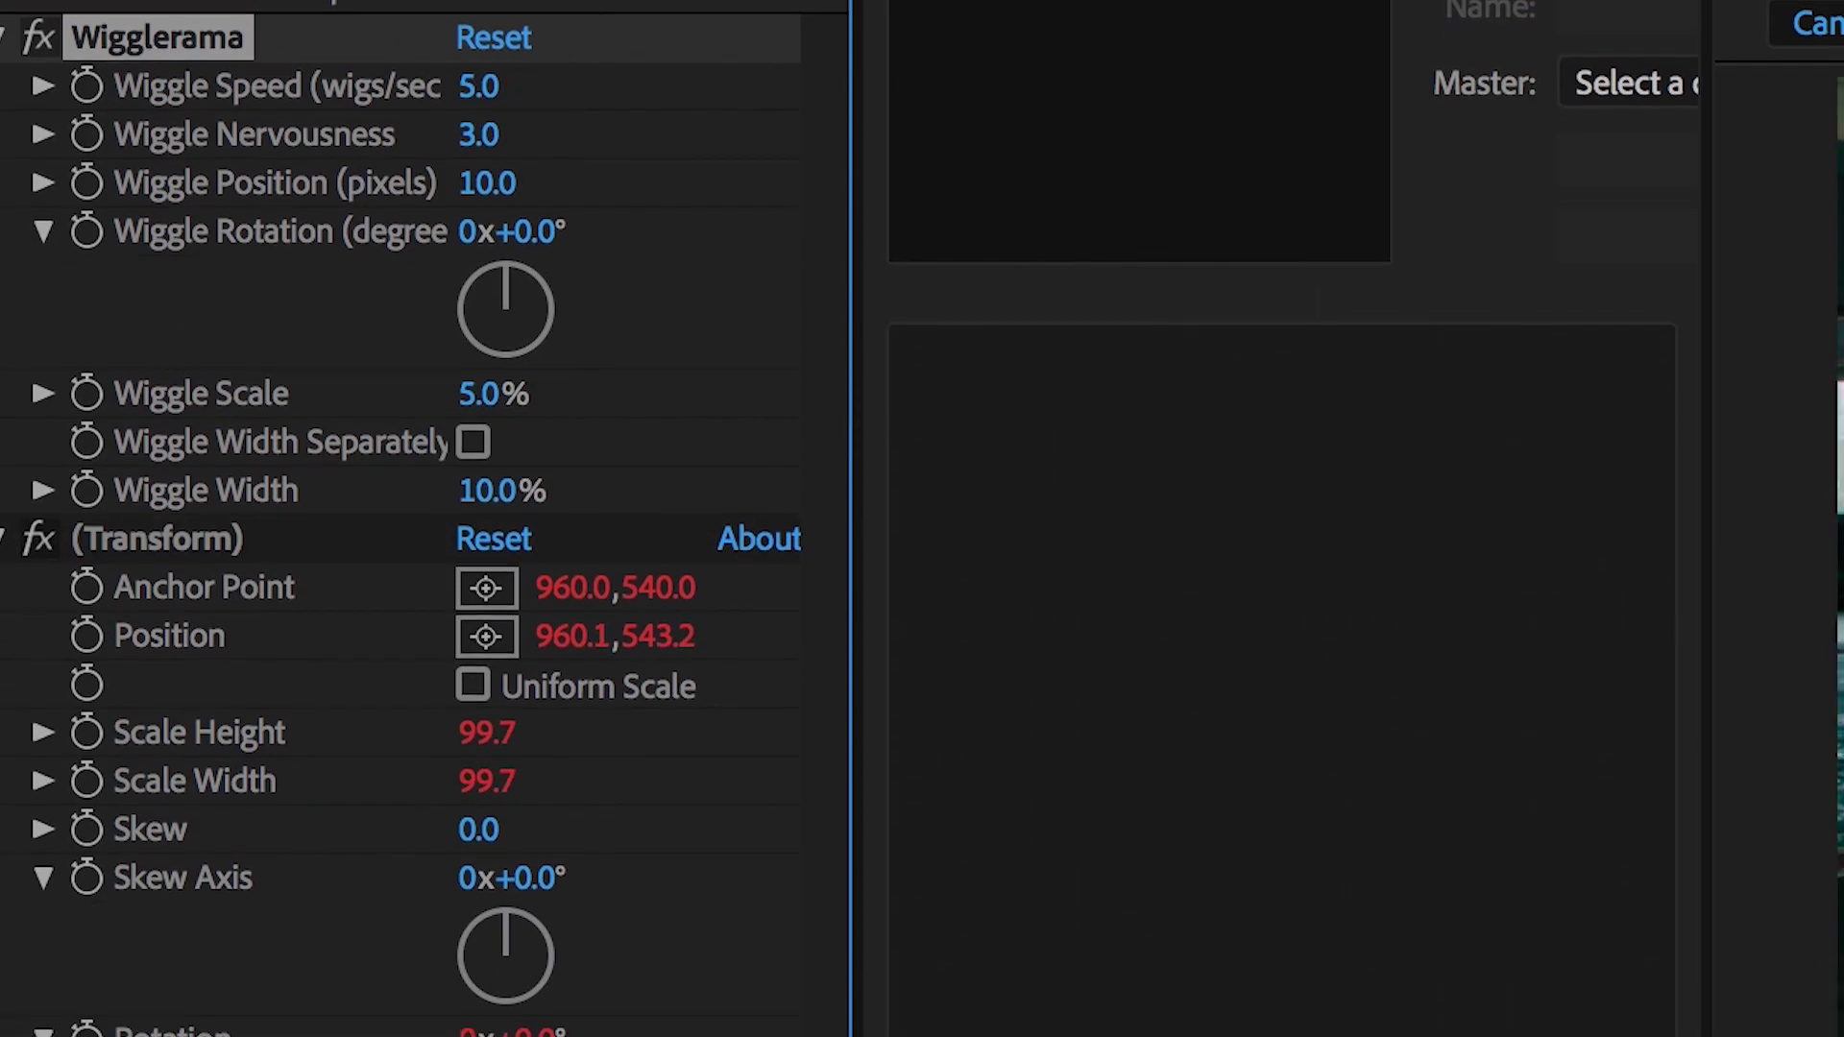
type("3")
key("Return")
left_click(492, 332)
type("1")
key("Return")
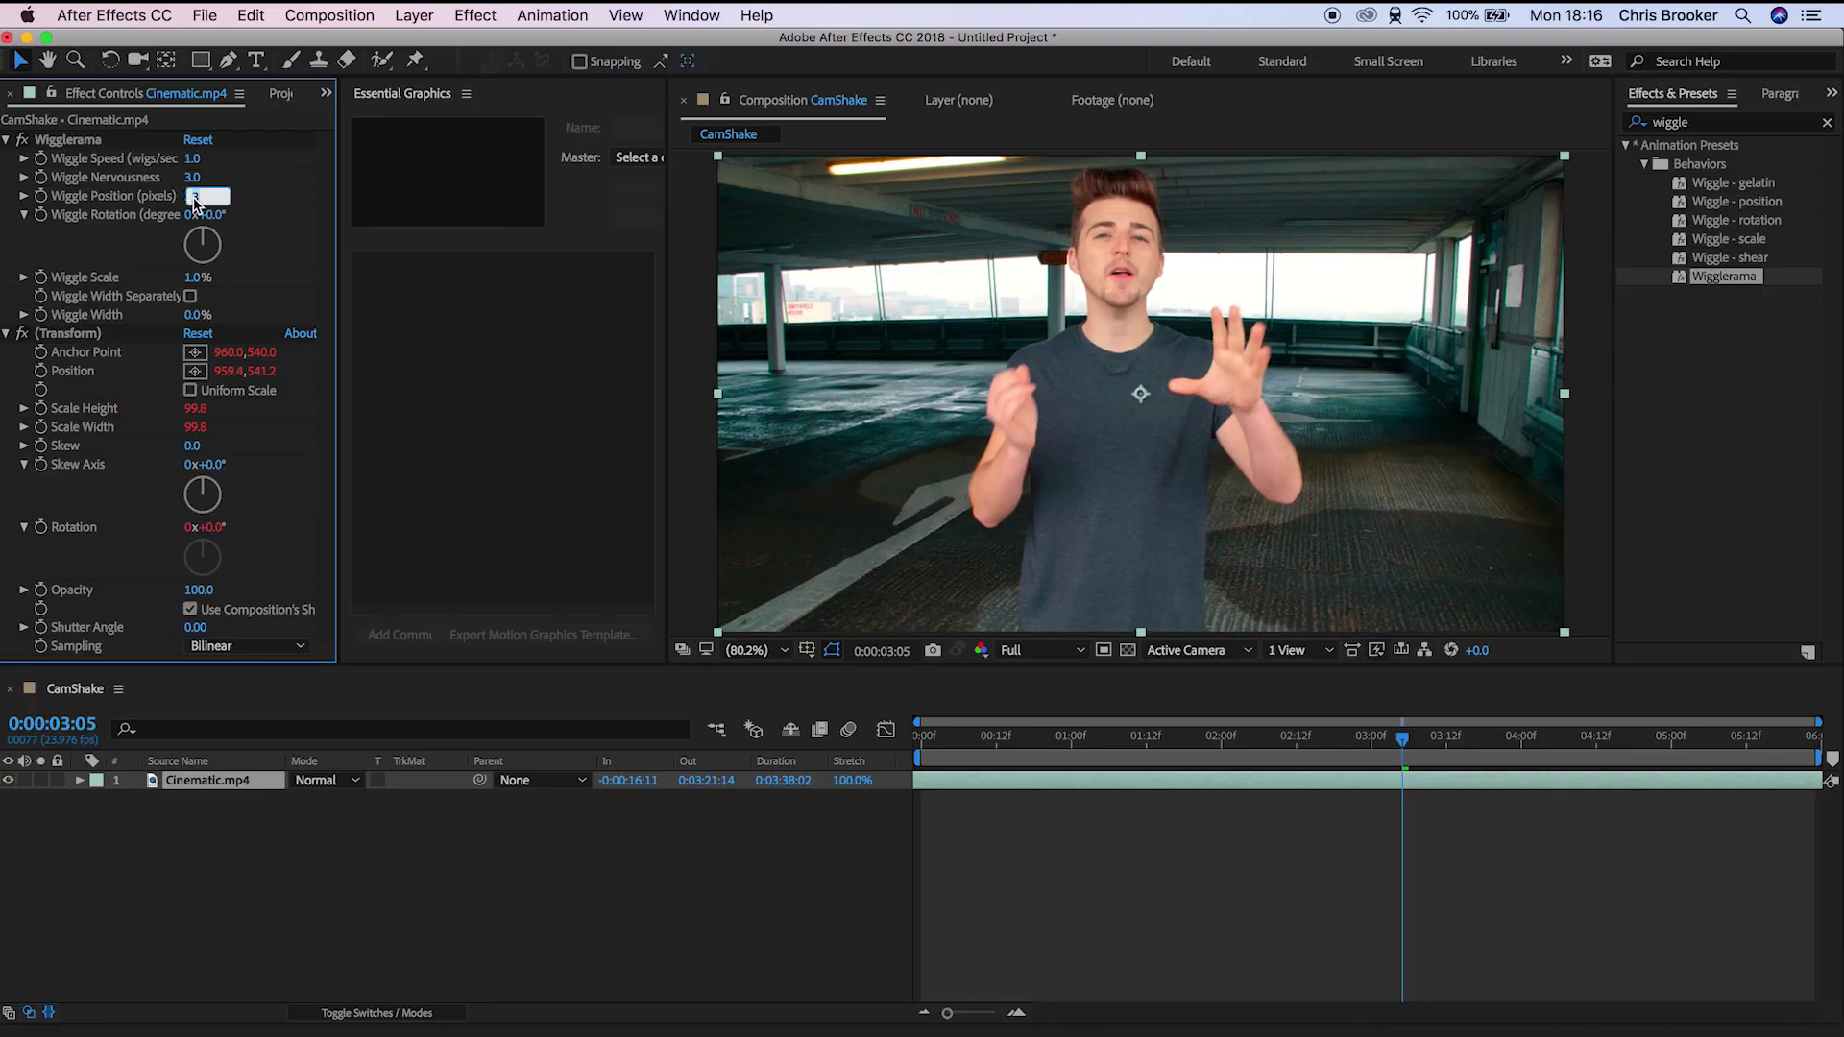
type("10")
key("Return")
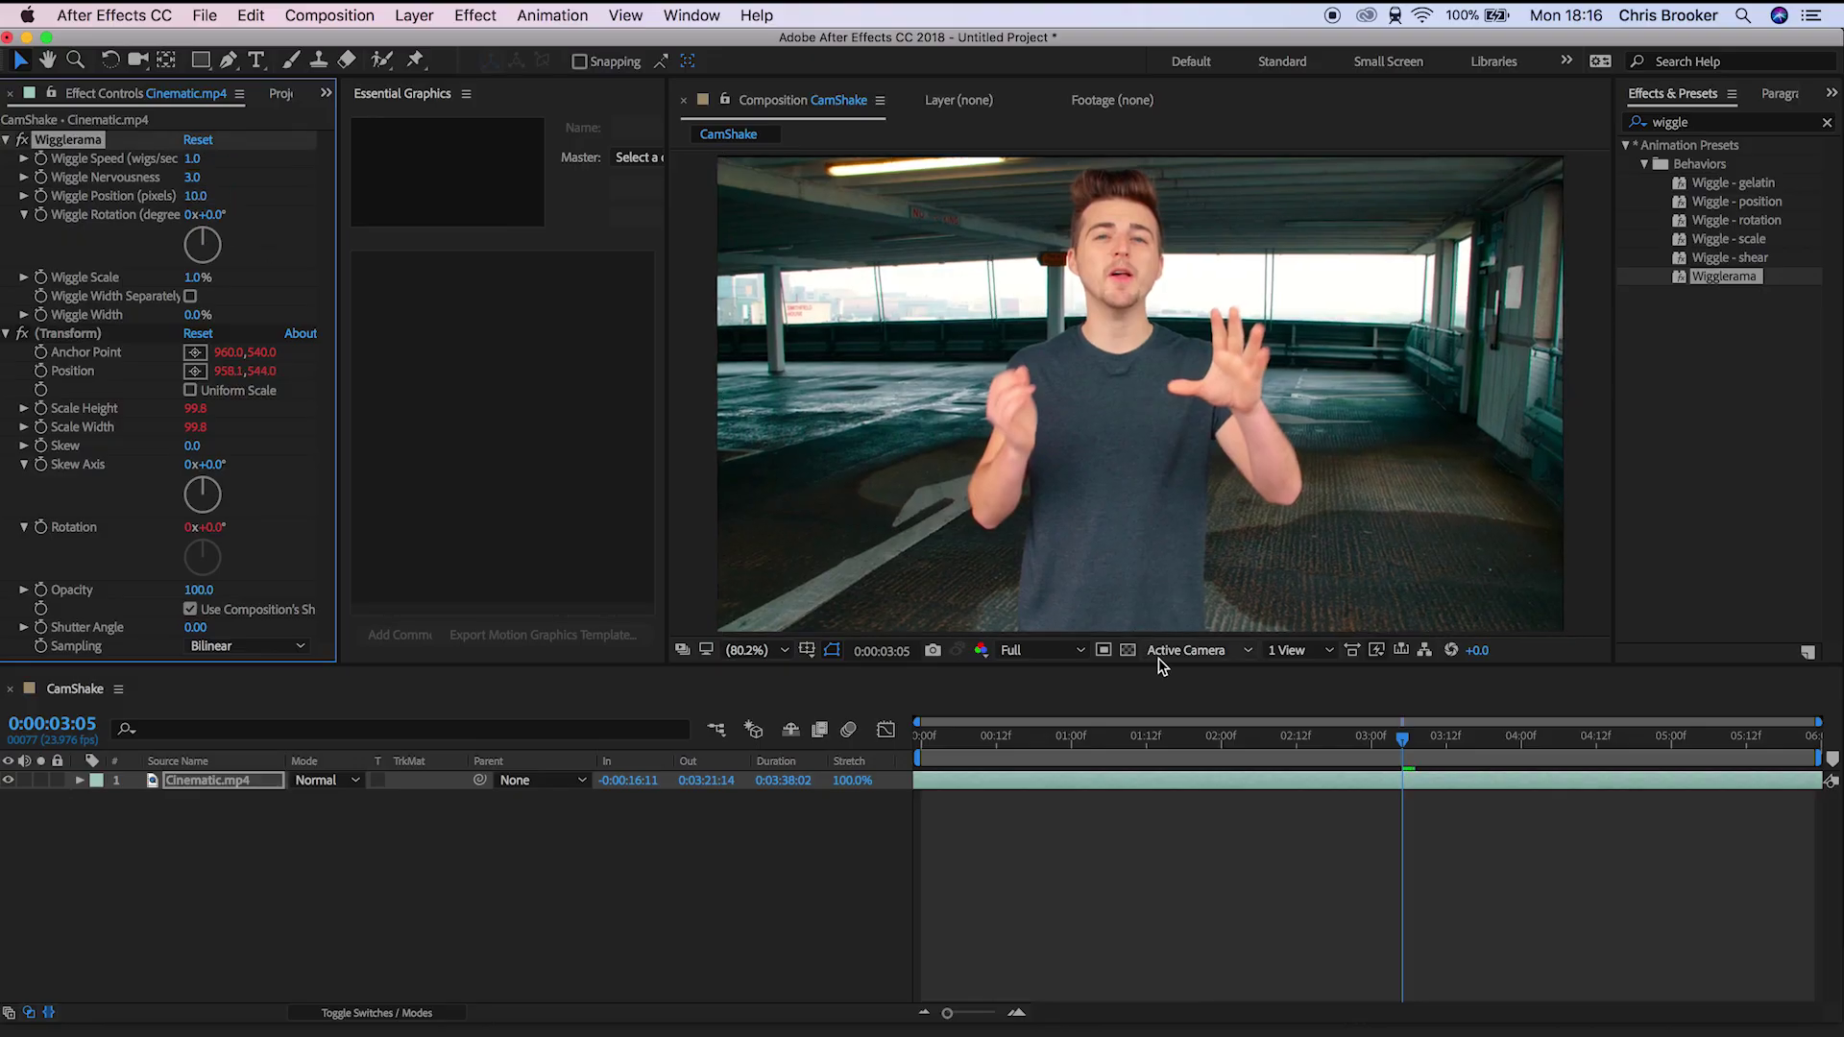
key("space")
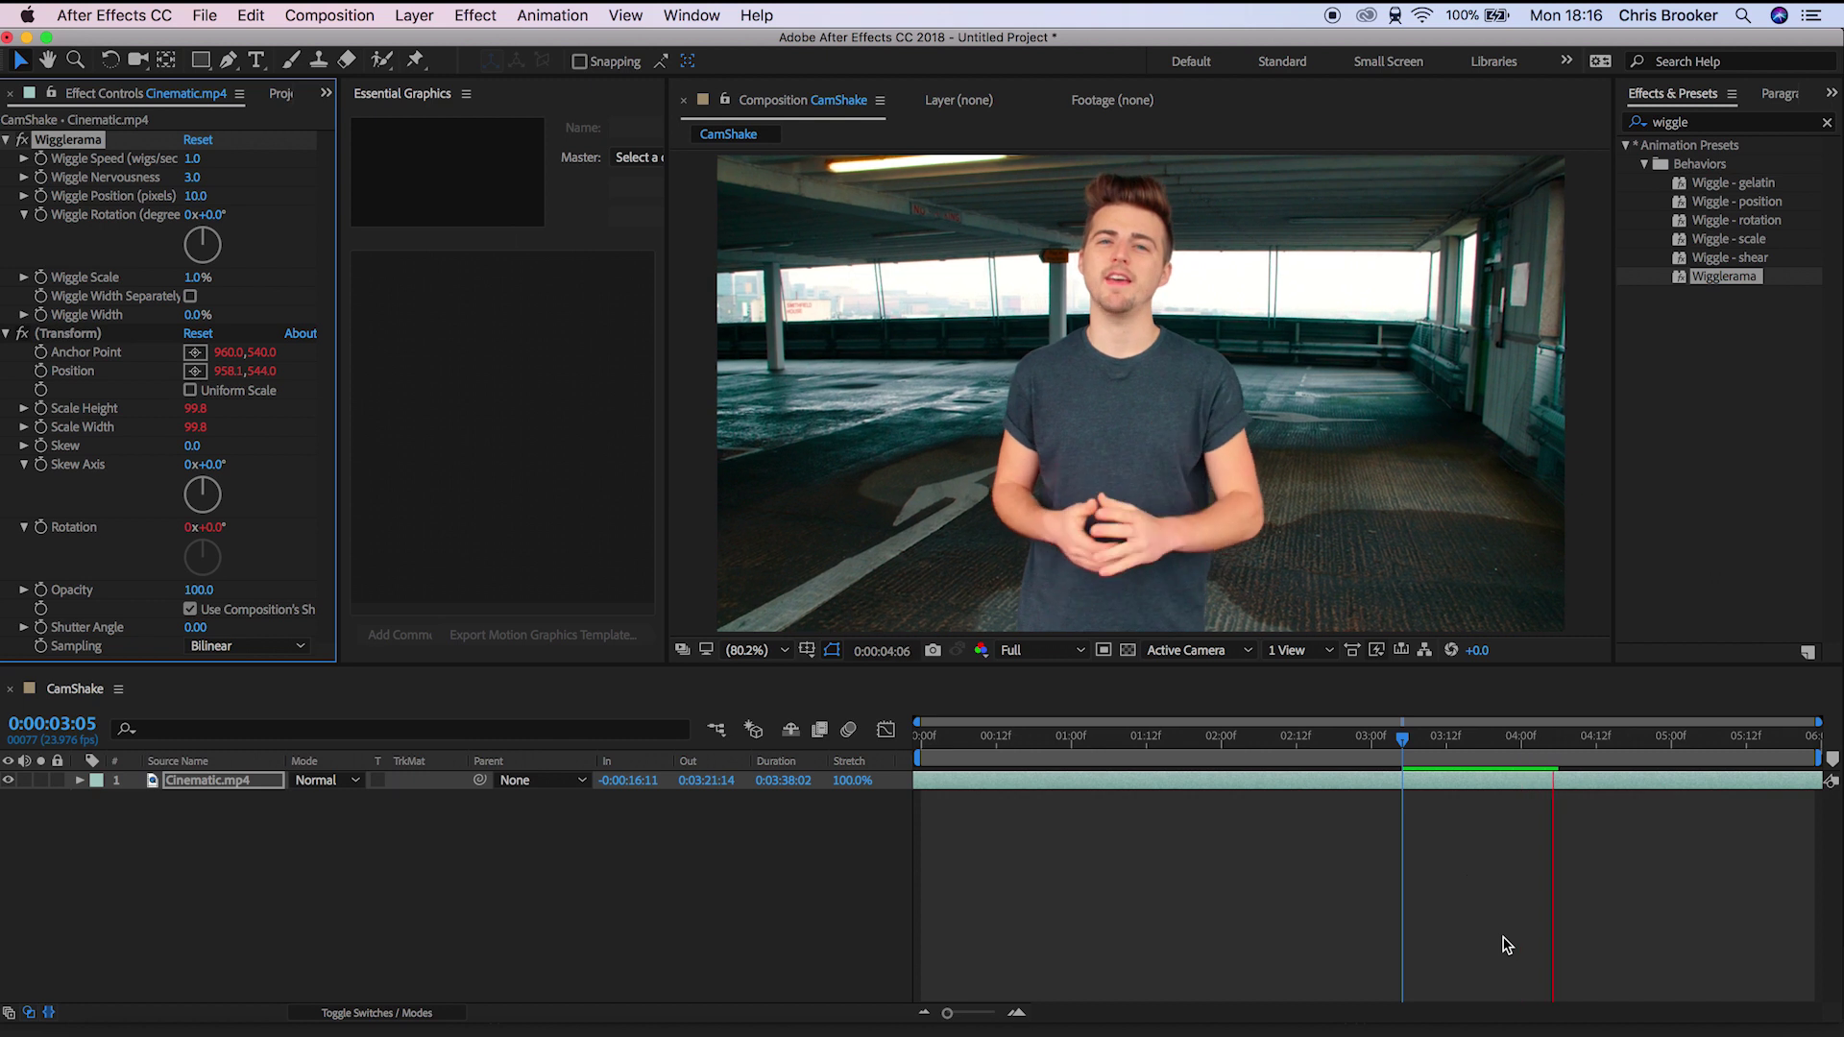
left_click(1428, 755)
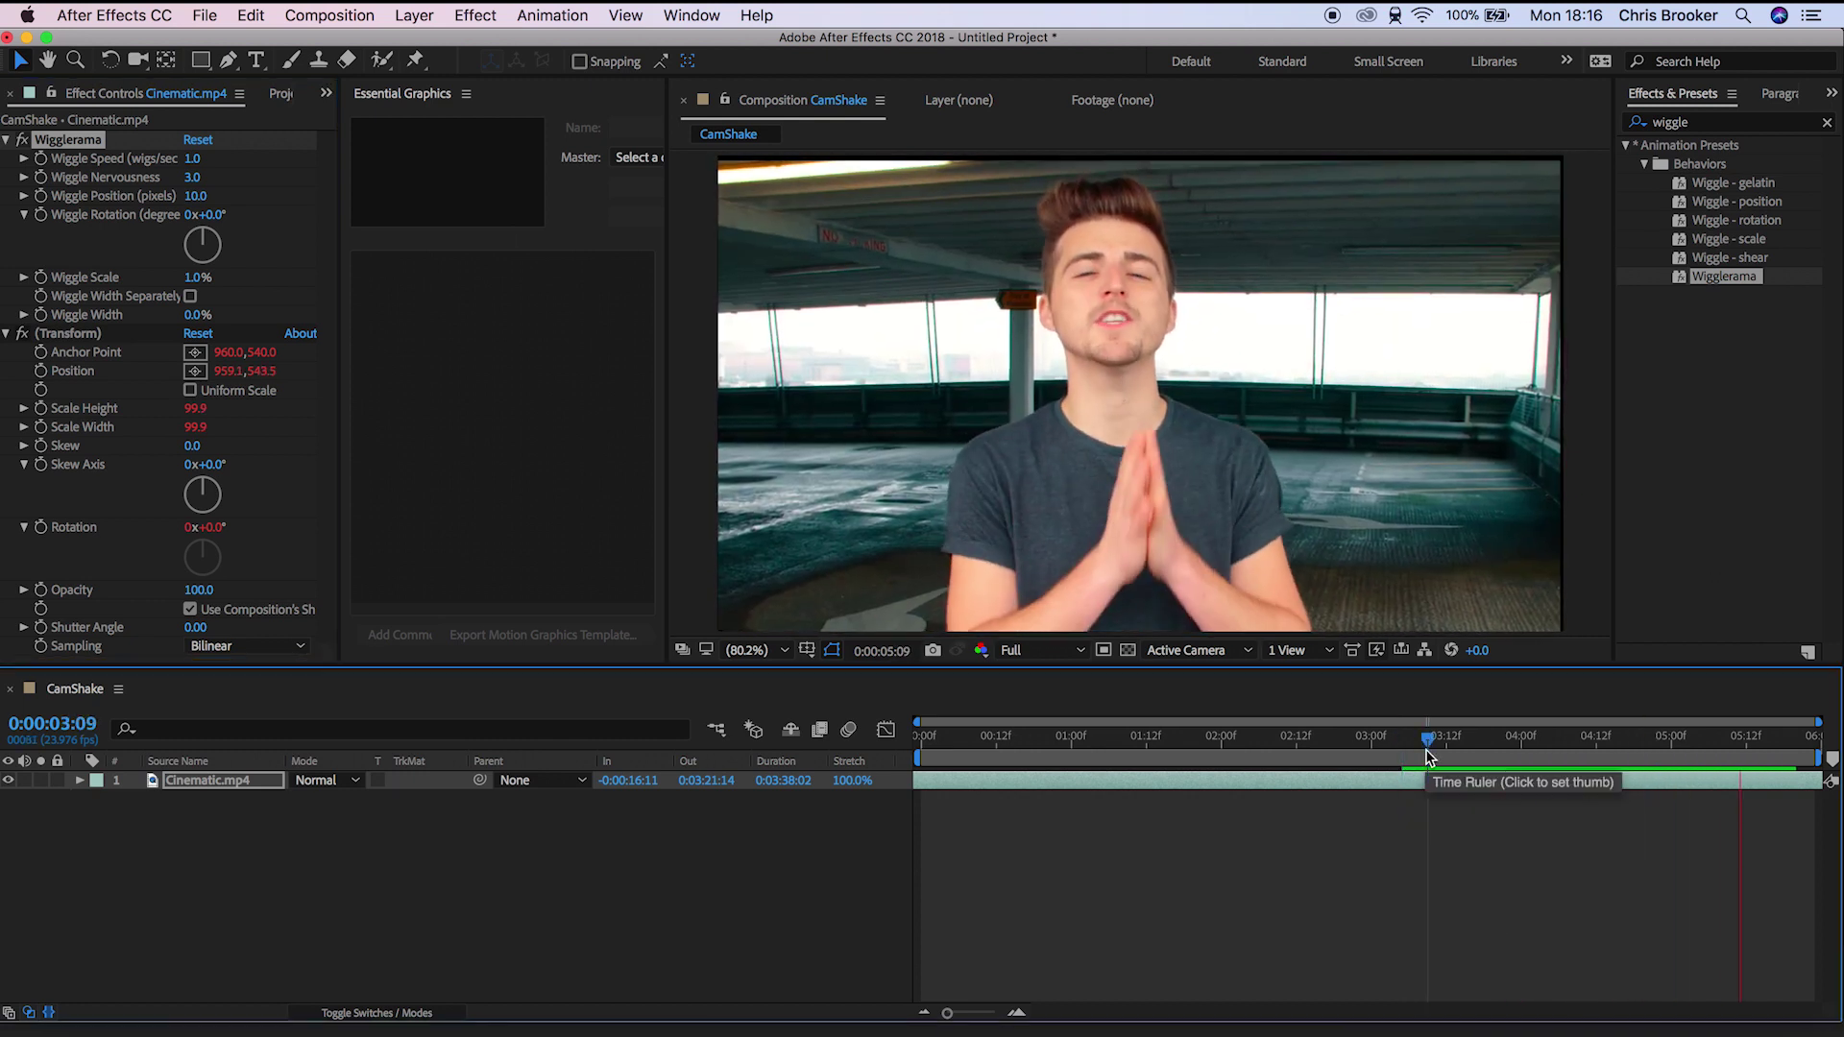
Set Cinematic.mp4's Scale to 110% and Position Y to 581, then preview from frame 0
key("space")
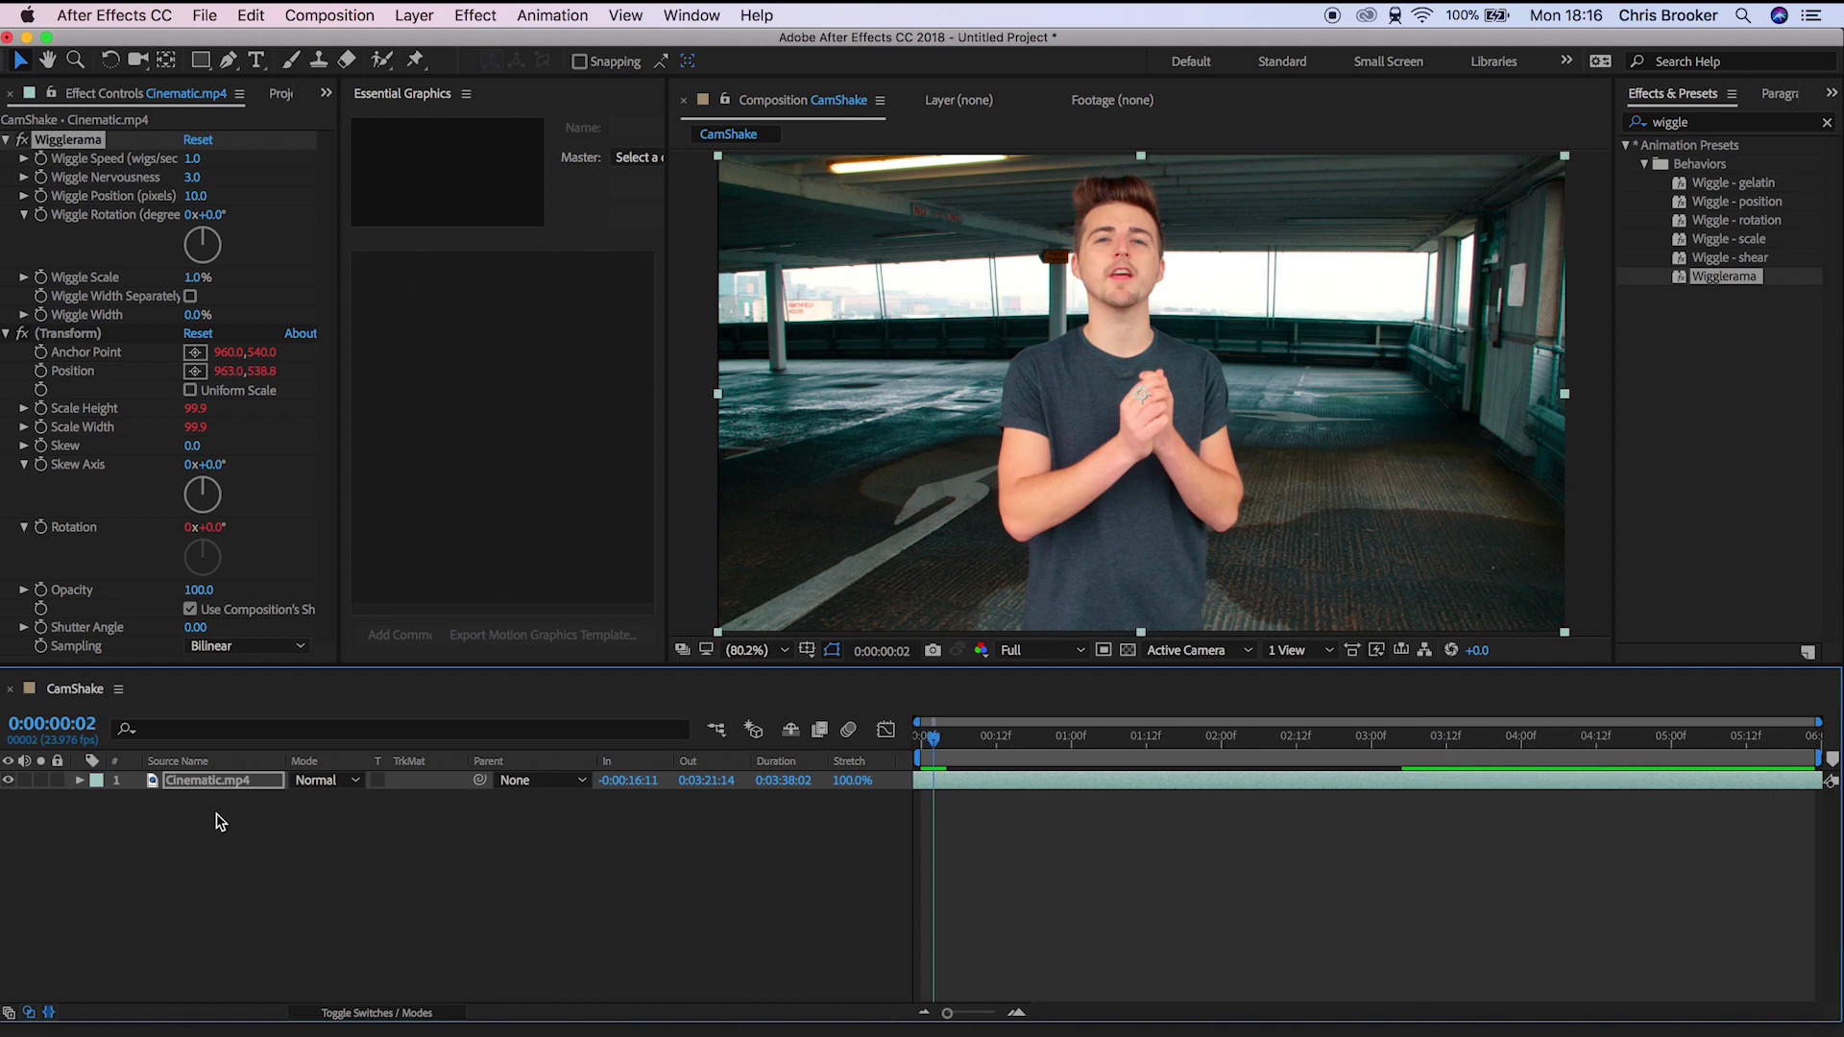
left_click(80, 781)
left_click(99, 819)
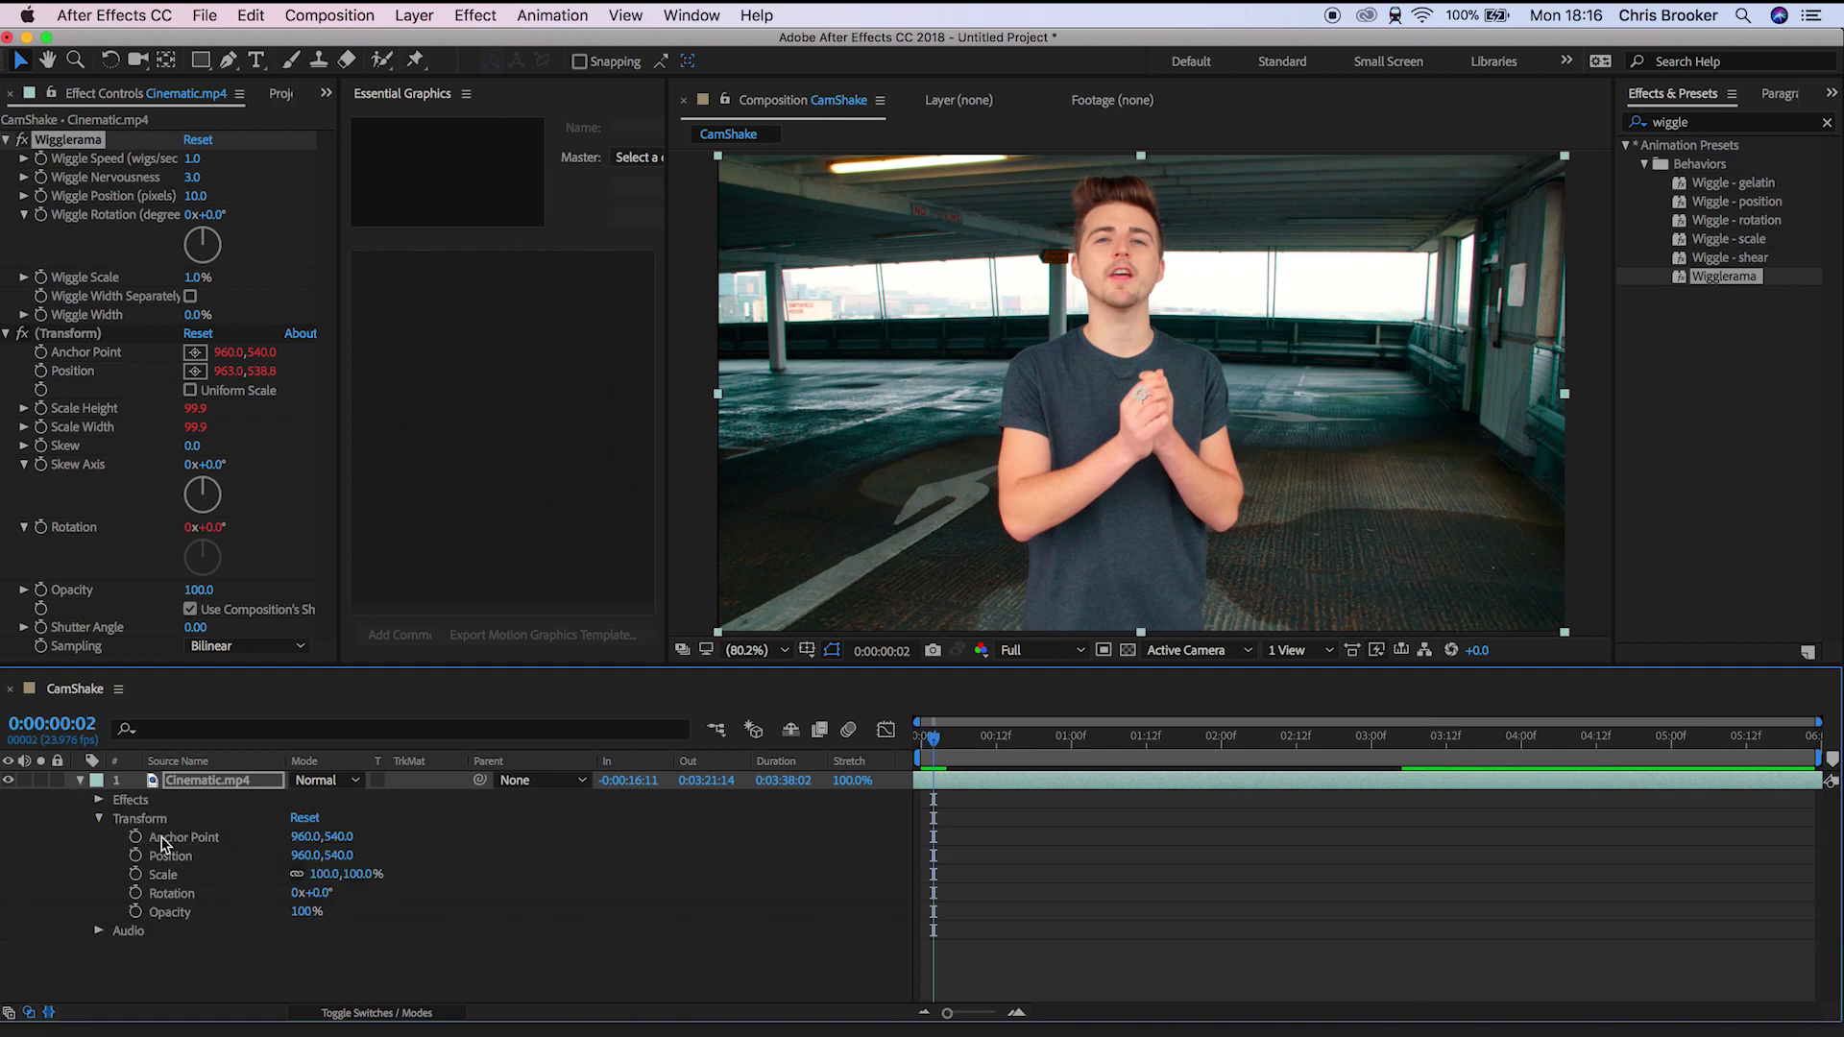
left_click(326, 874)
type("110")
key("Return")
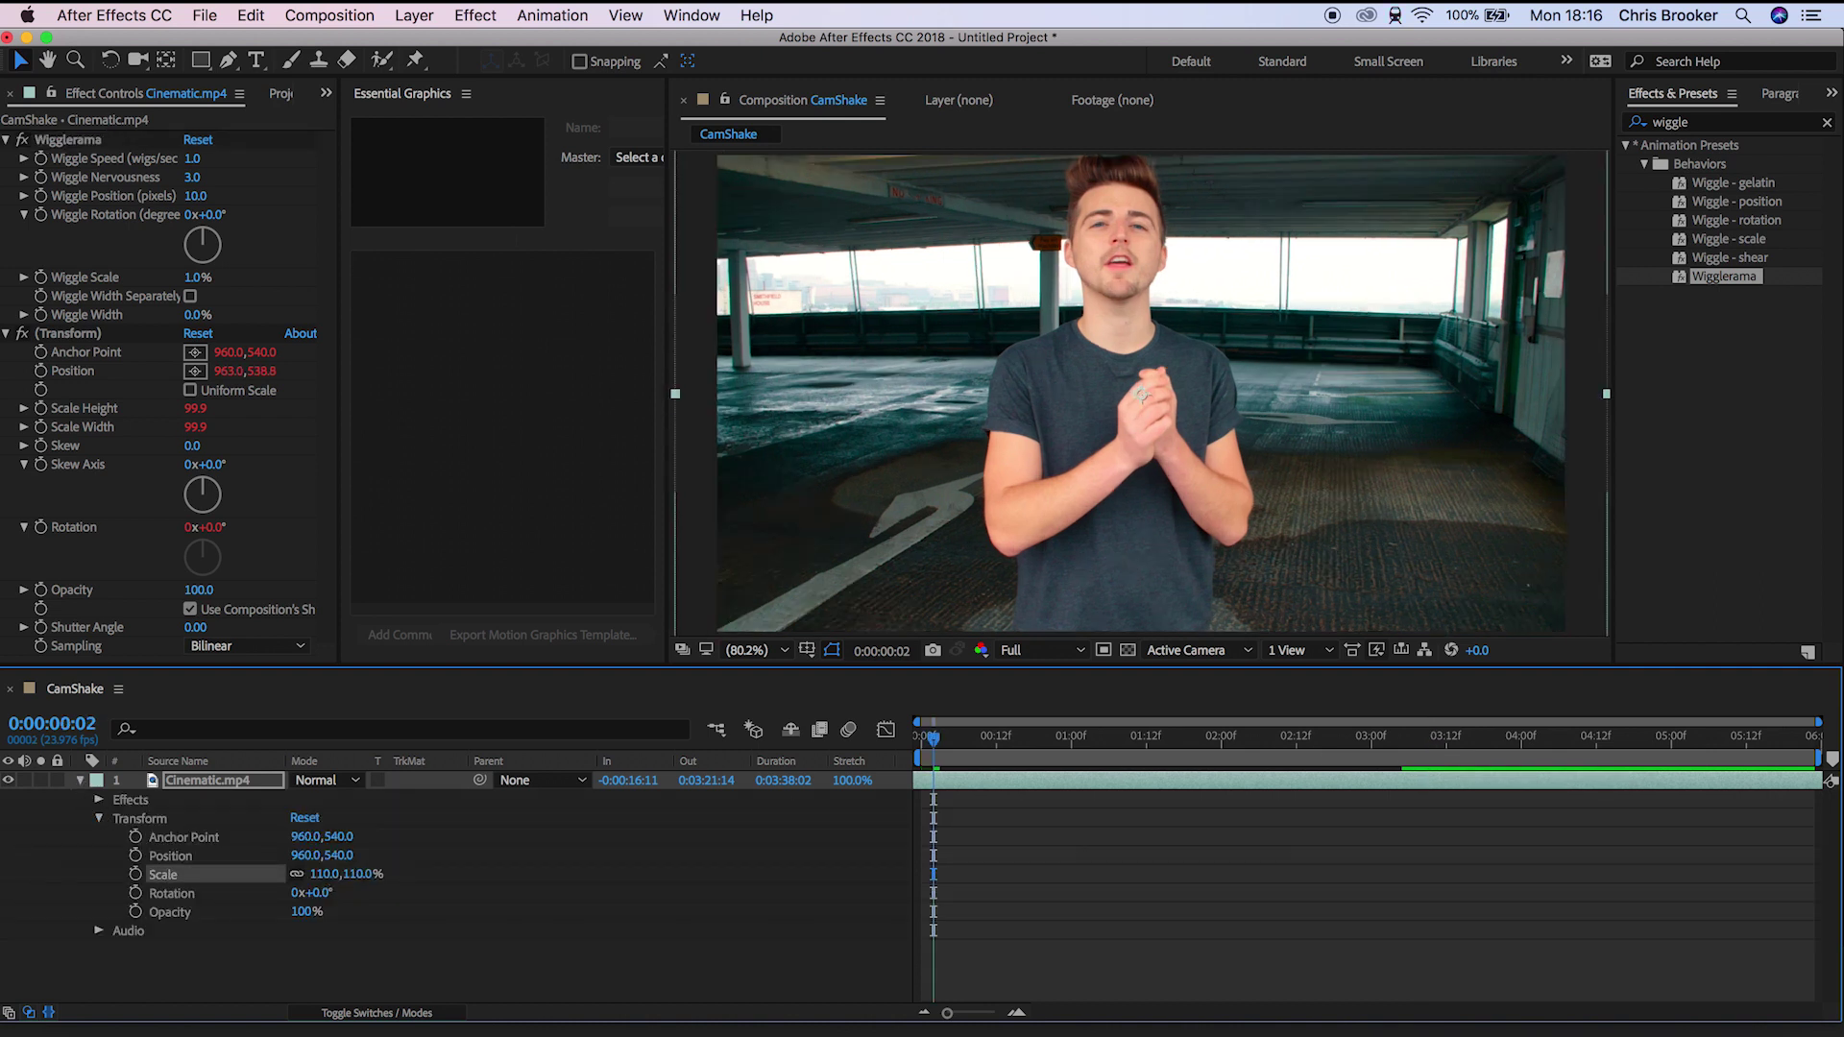
left_click_drag(356, 853, 391, 855)
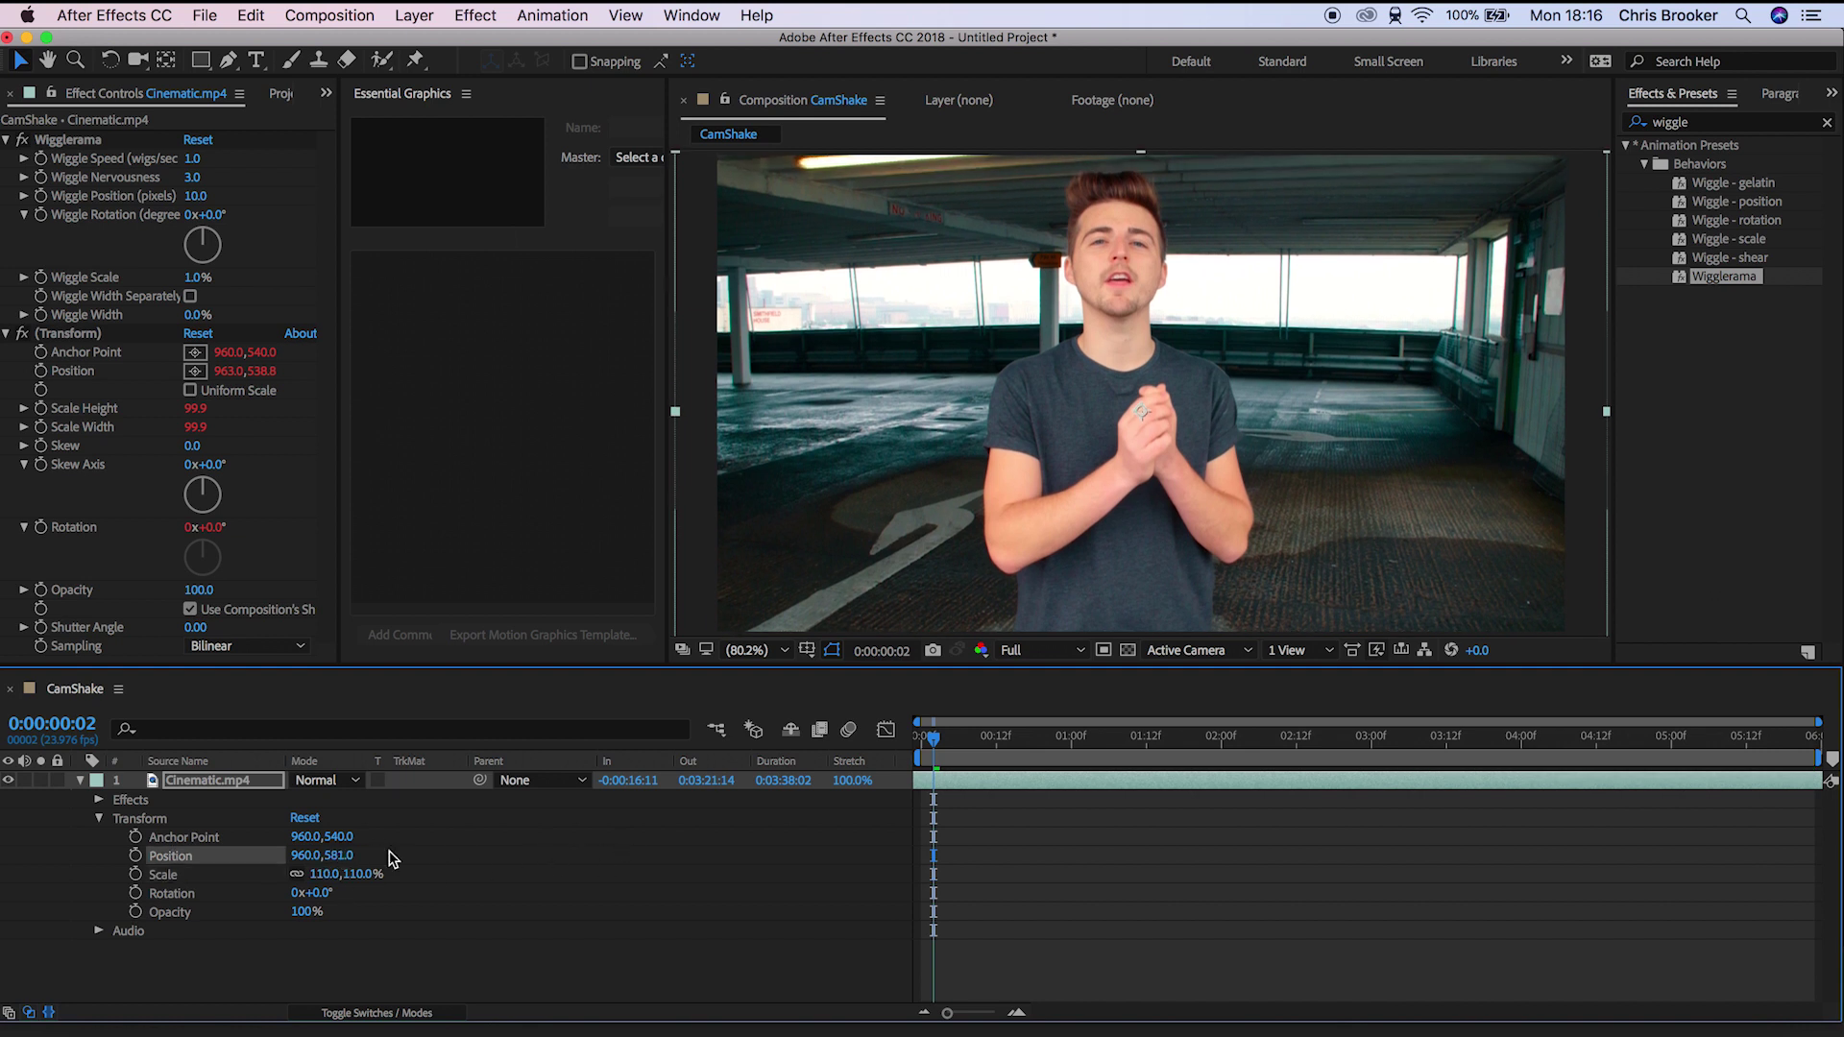
left_click(920, 747)
key("space")
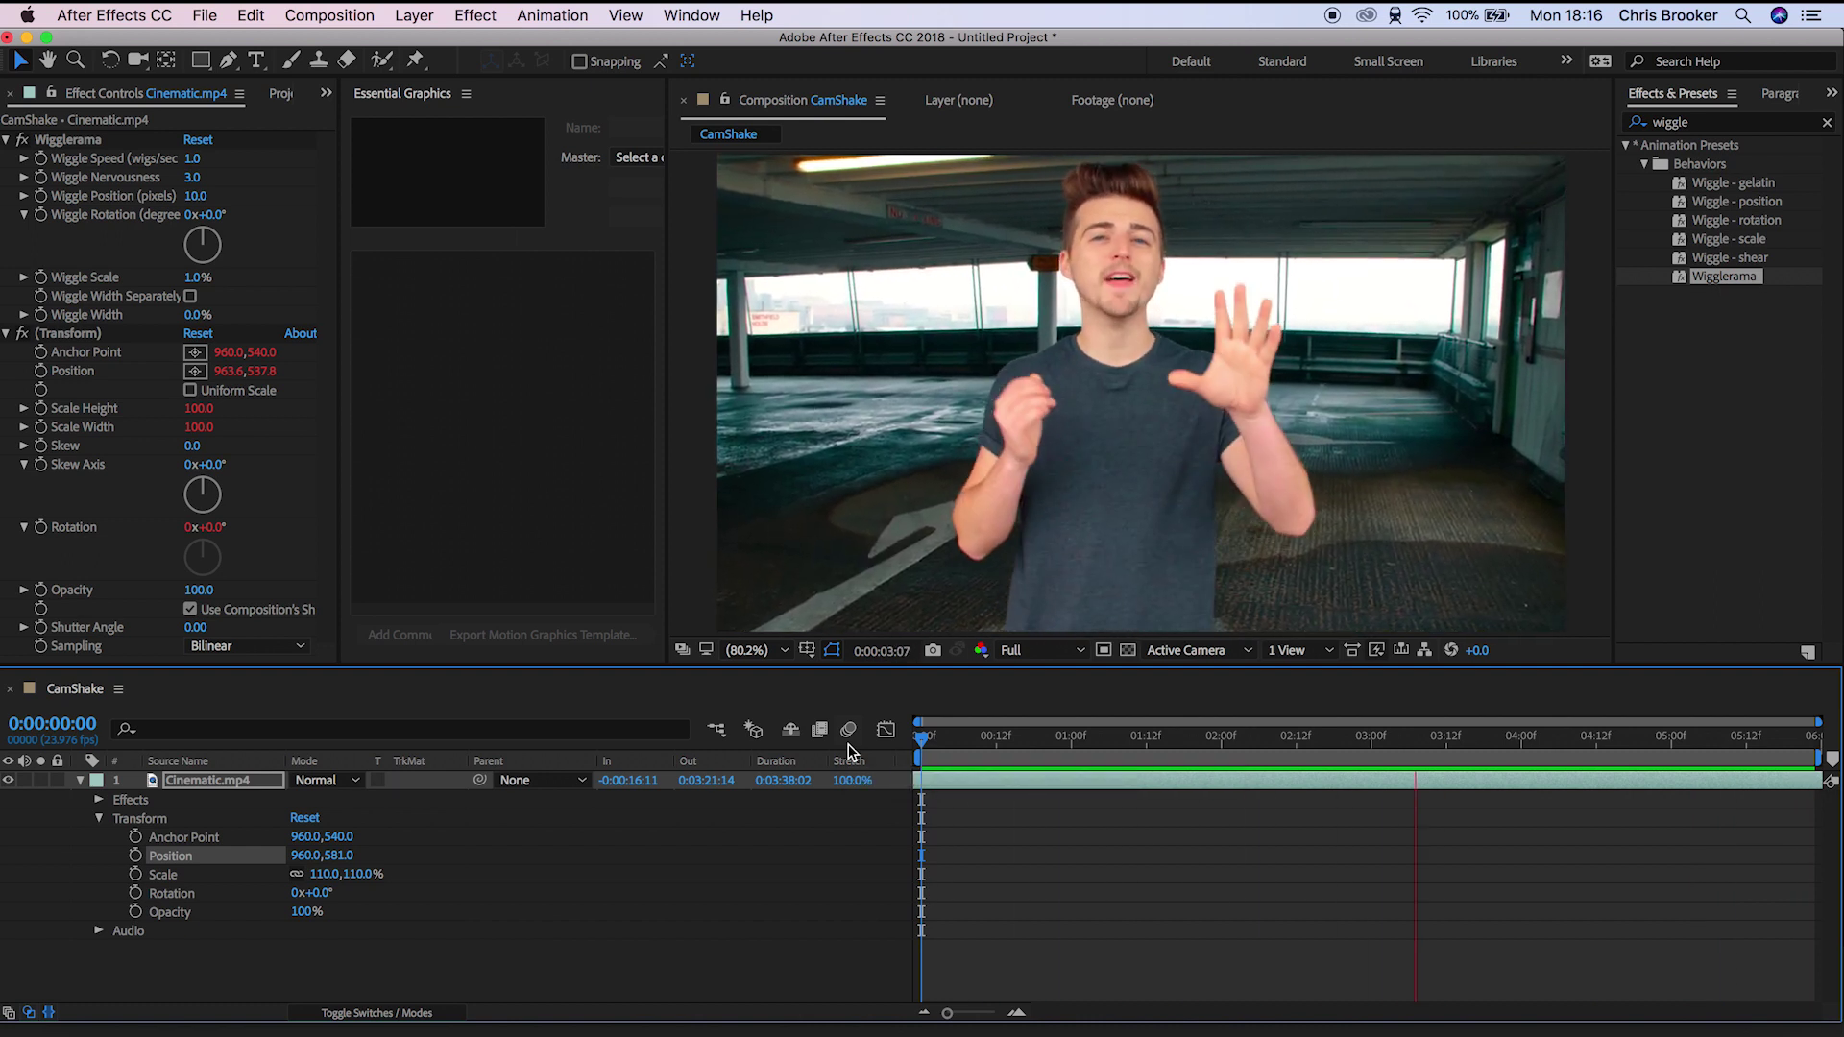
Preview the wiggled footage, then set the current time to 0:00:03:13
left_click(923, 740)
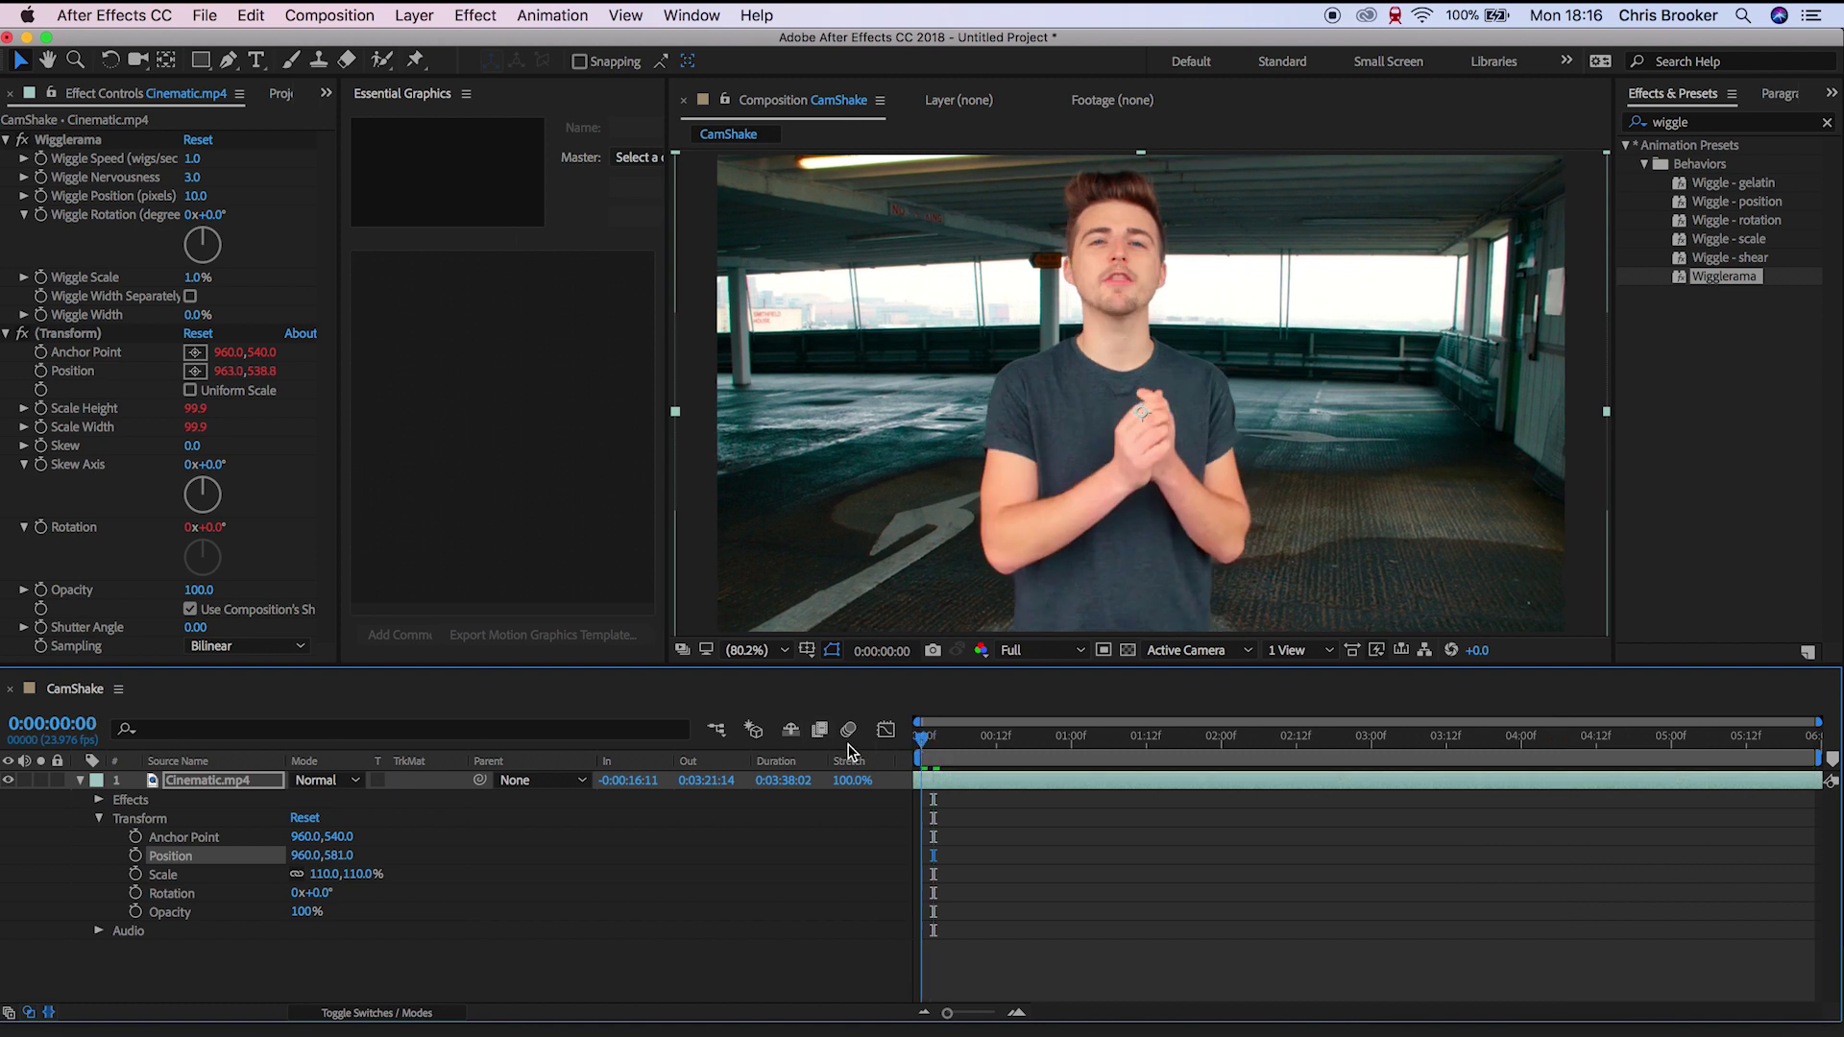
key("space")
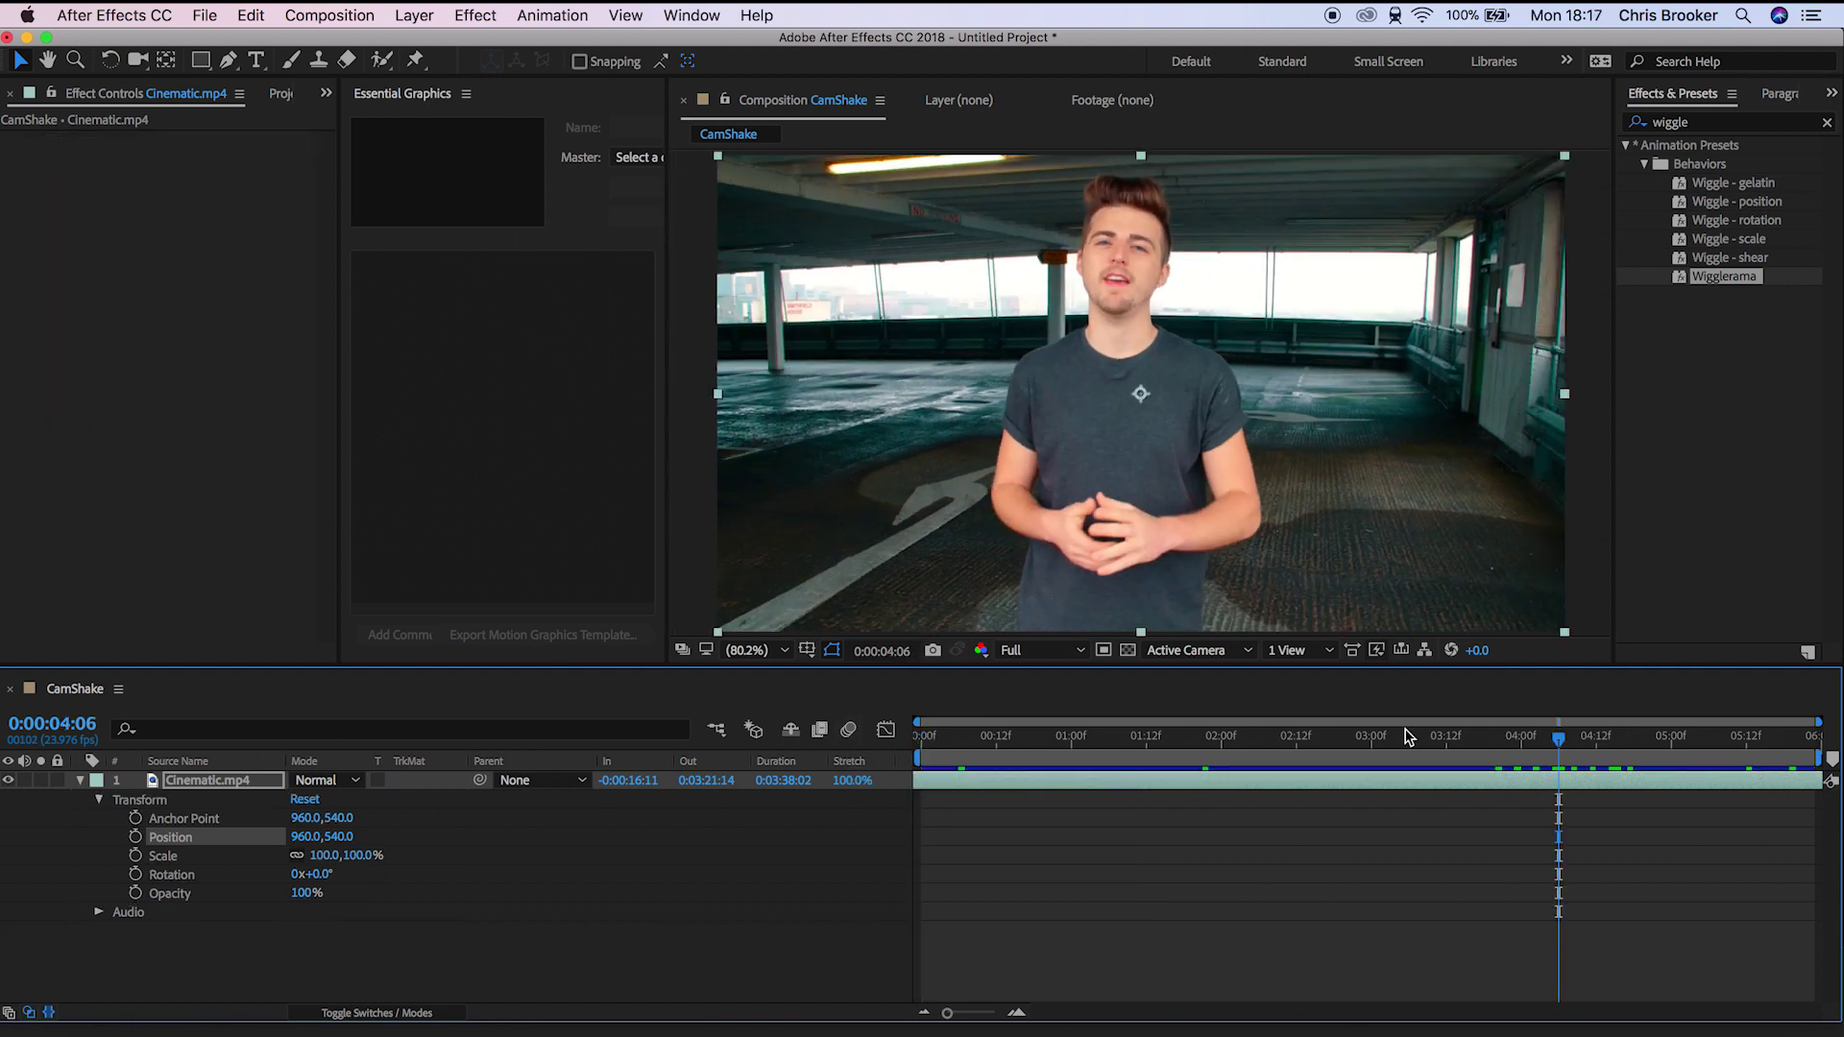
left_click_drag(1407, 737, 1454, 742)
left_click(1419, 793)
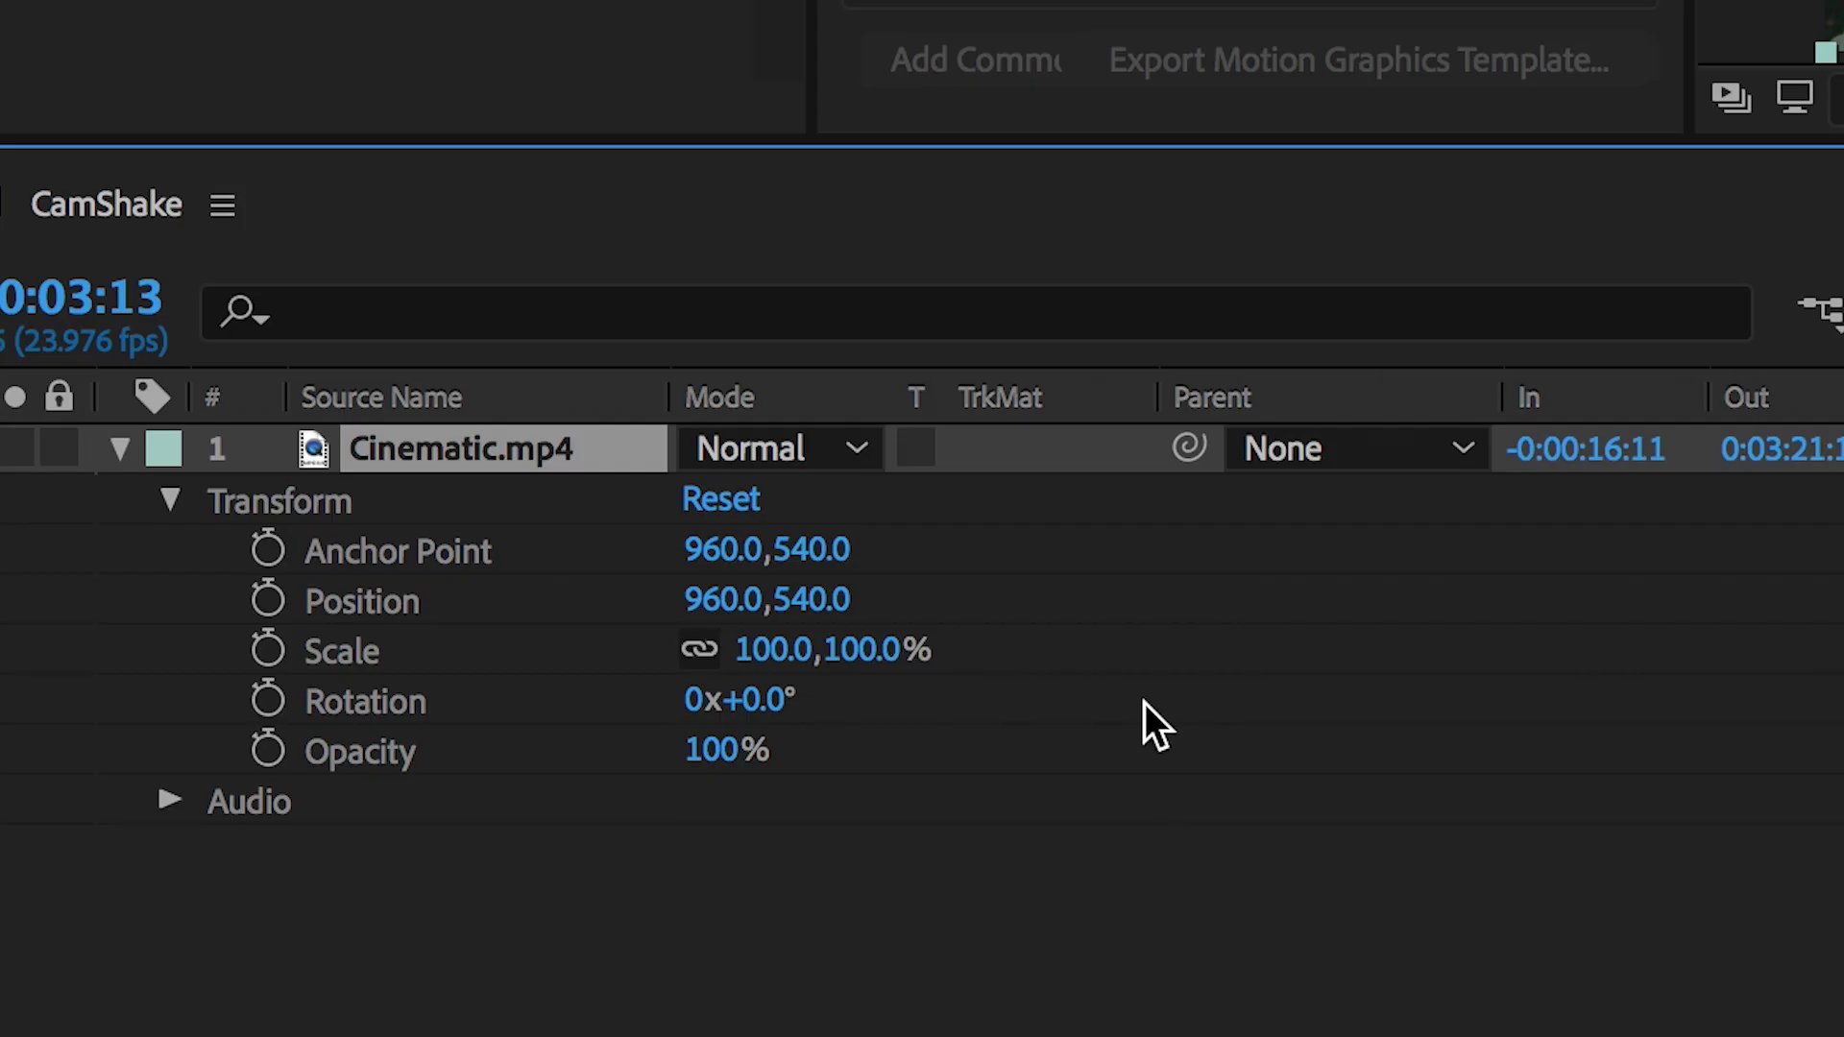
Turn on Position, Scale and Rotation keyframing for Cinematic.mp4 at 0:00:03:13
left_click(135, 836)
left_click(135, 855)
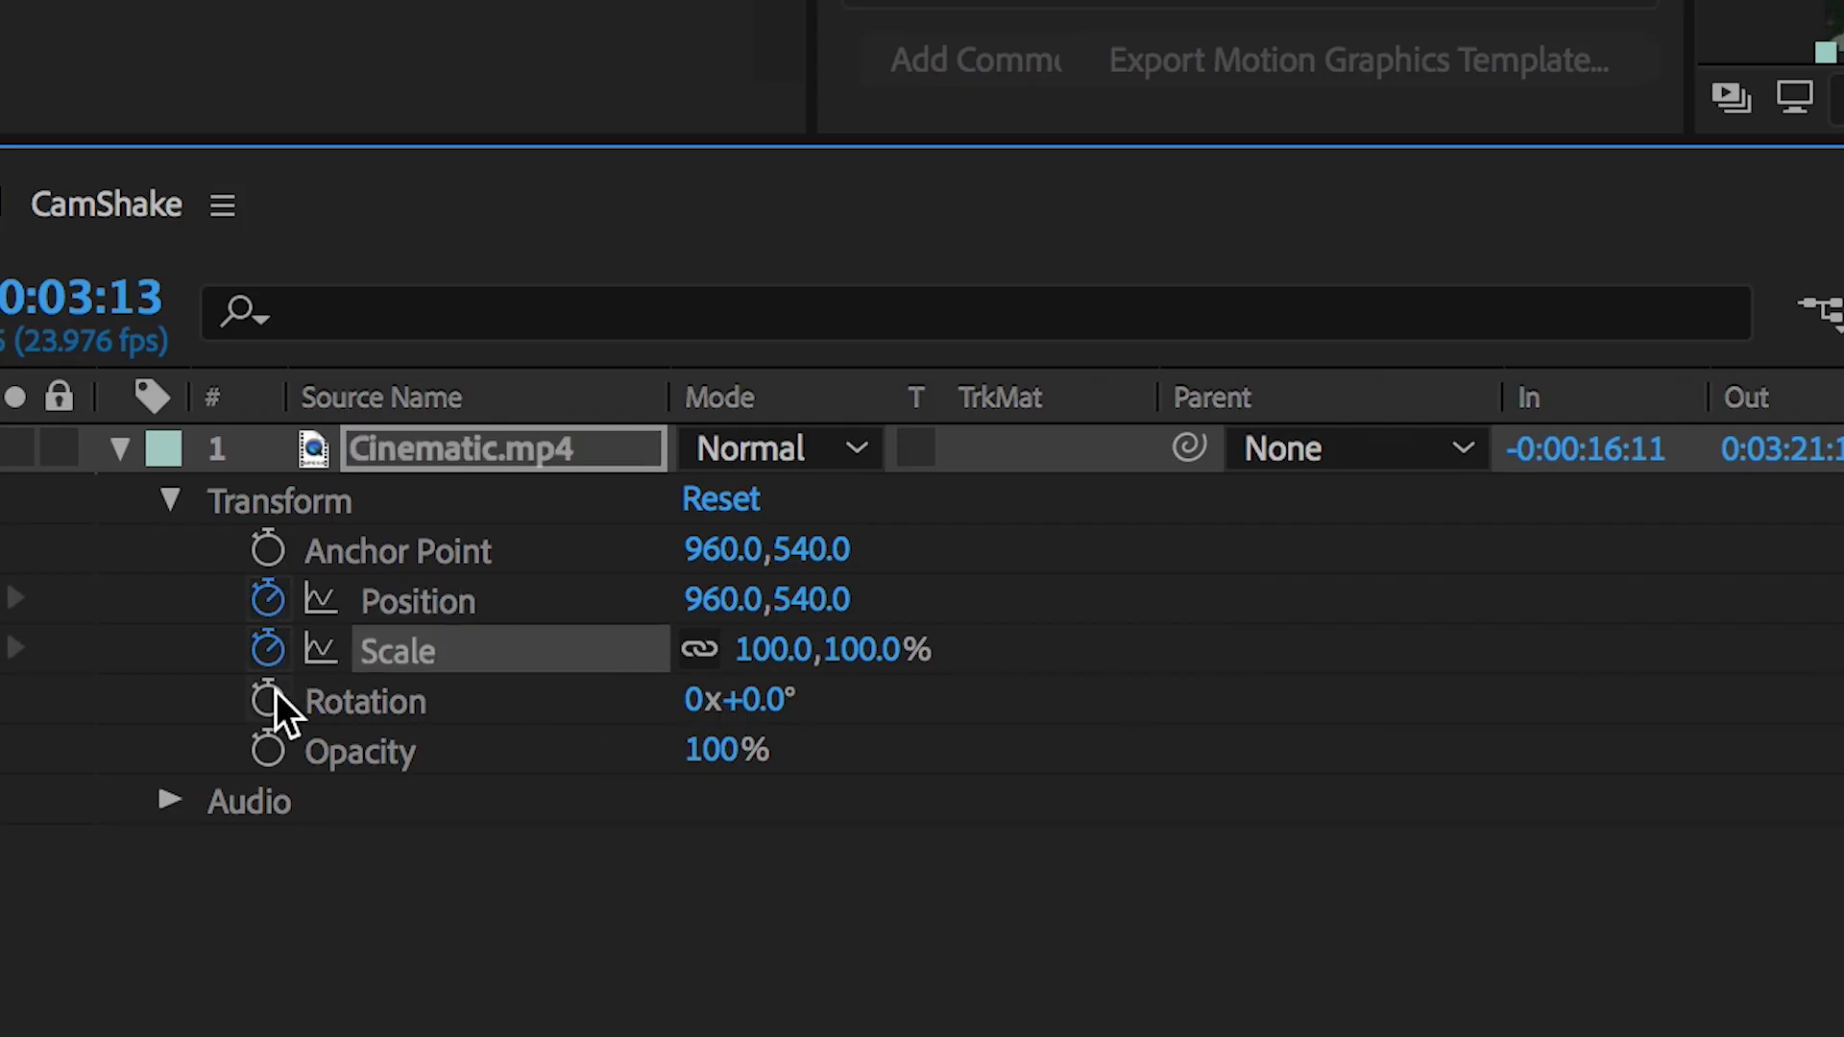
left_click(272, 693)
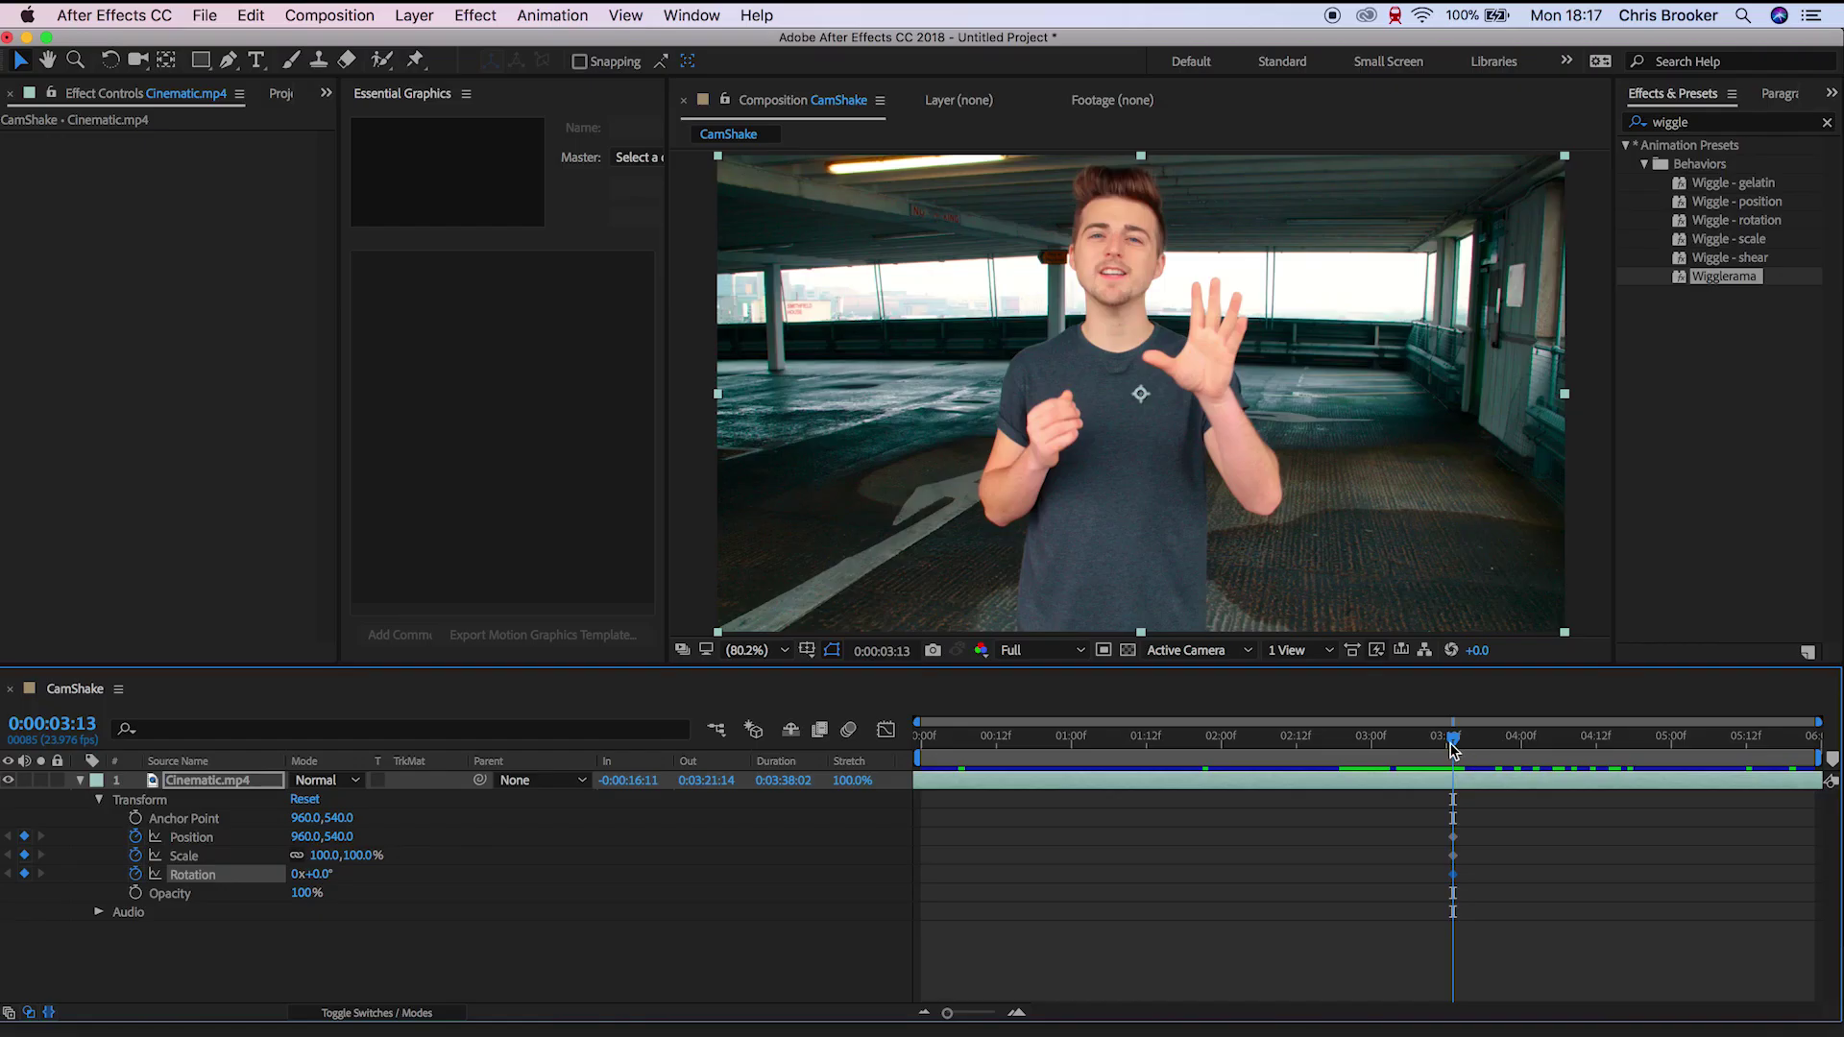
key("equal")
key("equal")
Add Position, Scale and Rotation keyframes at 0:00:03:10, plus a Position keyframe at 0:00:03:16
left_click_drag(1450, 749, 1378, 757)
left_click(24, 837)
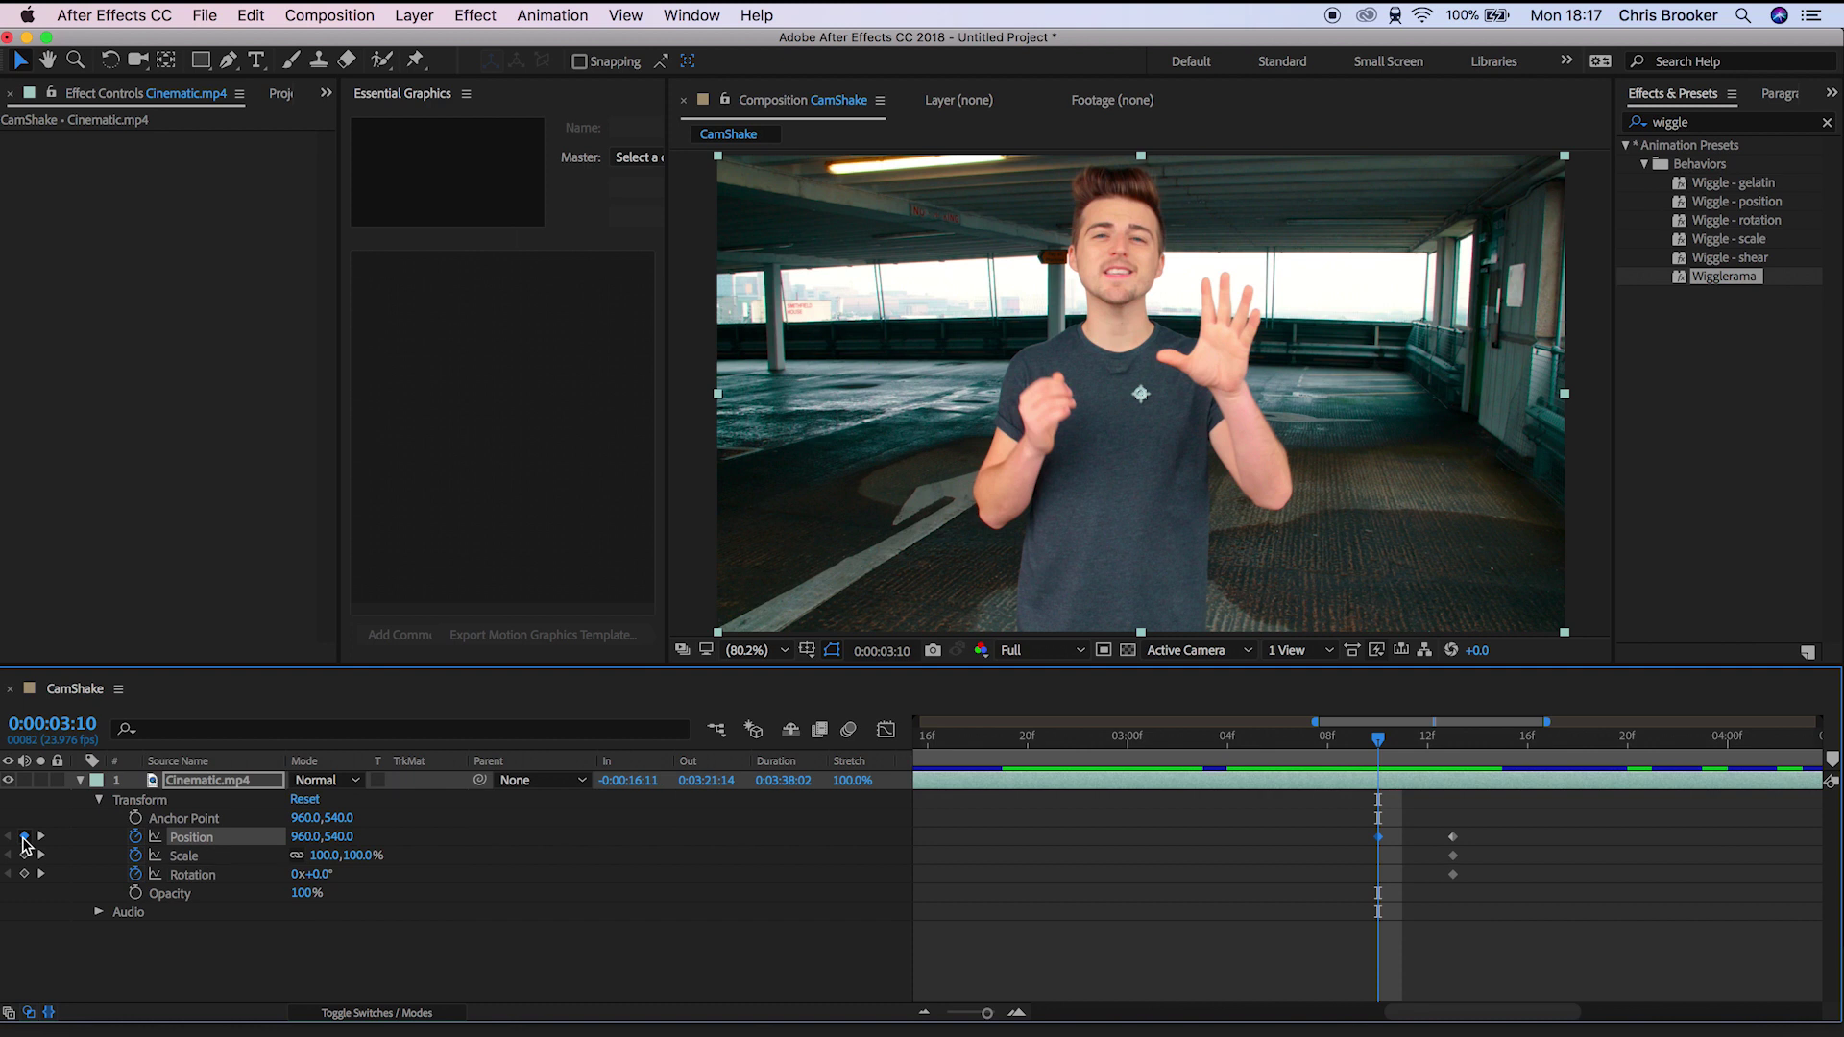
left_click(24, 854)
left_click(24, 873)
left_click_drag(1434, 745, 1527, 752)
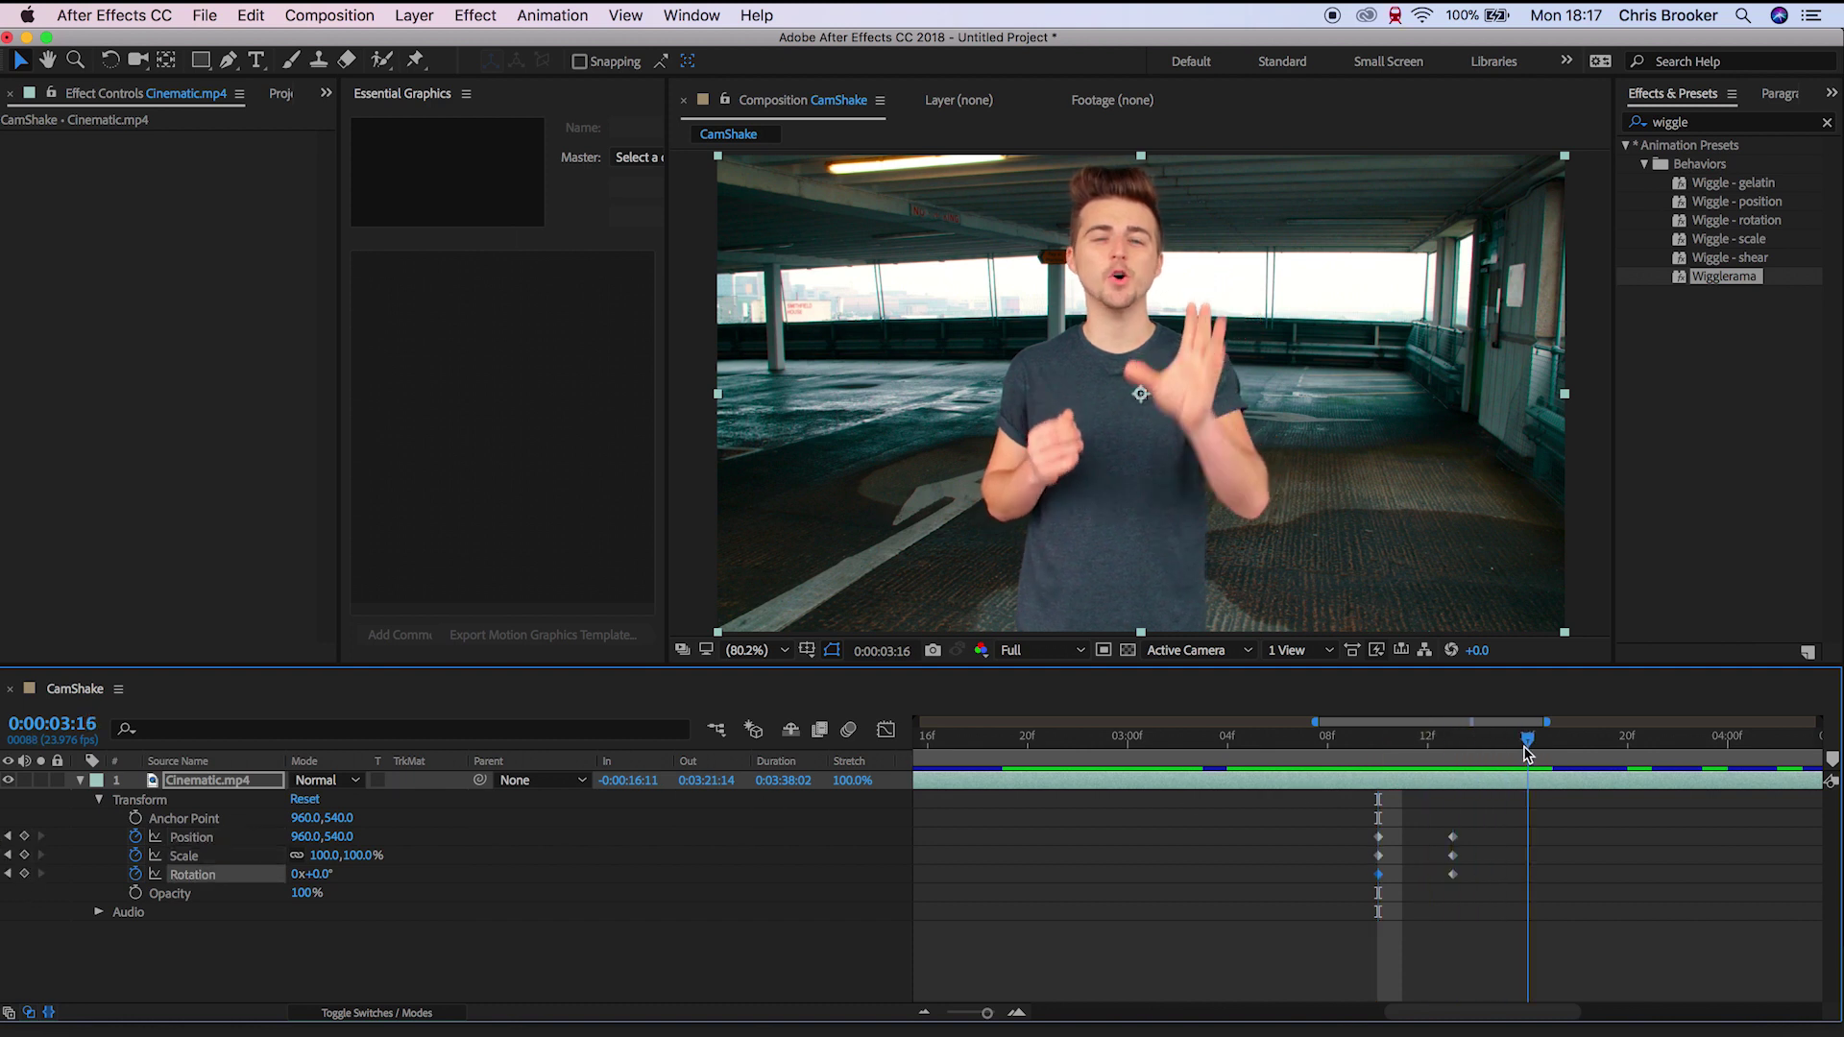
left_click(24, 837)
Add Scale and Rotation keys at 0:00:03:16, then set Scale 120%, Position Y 628, Rotation 5° at 0:00:03:13
left_click(24, 854)
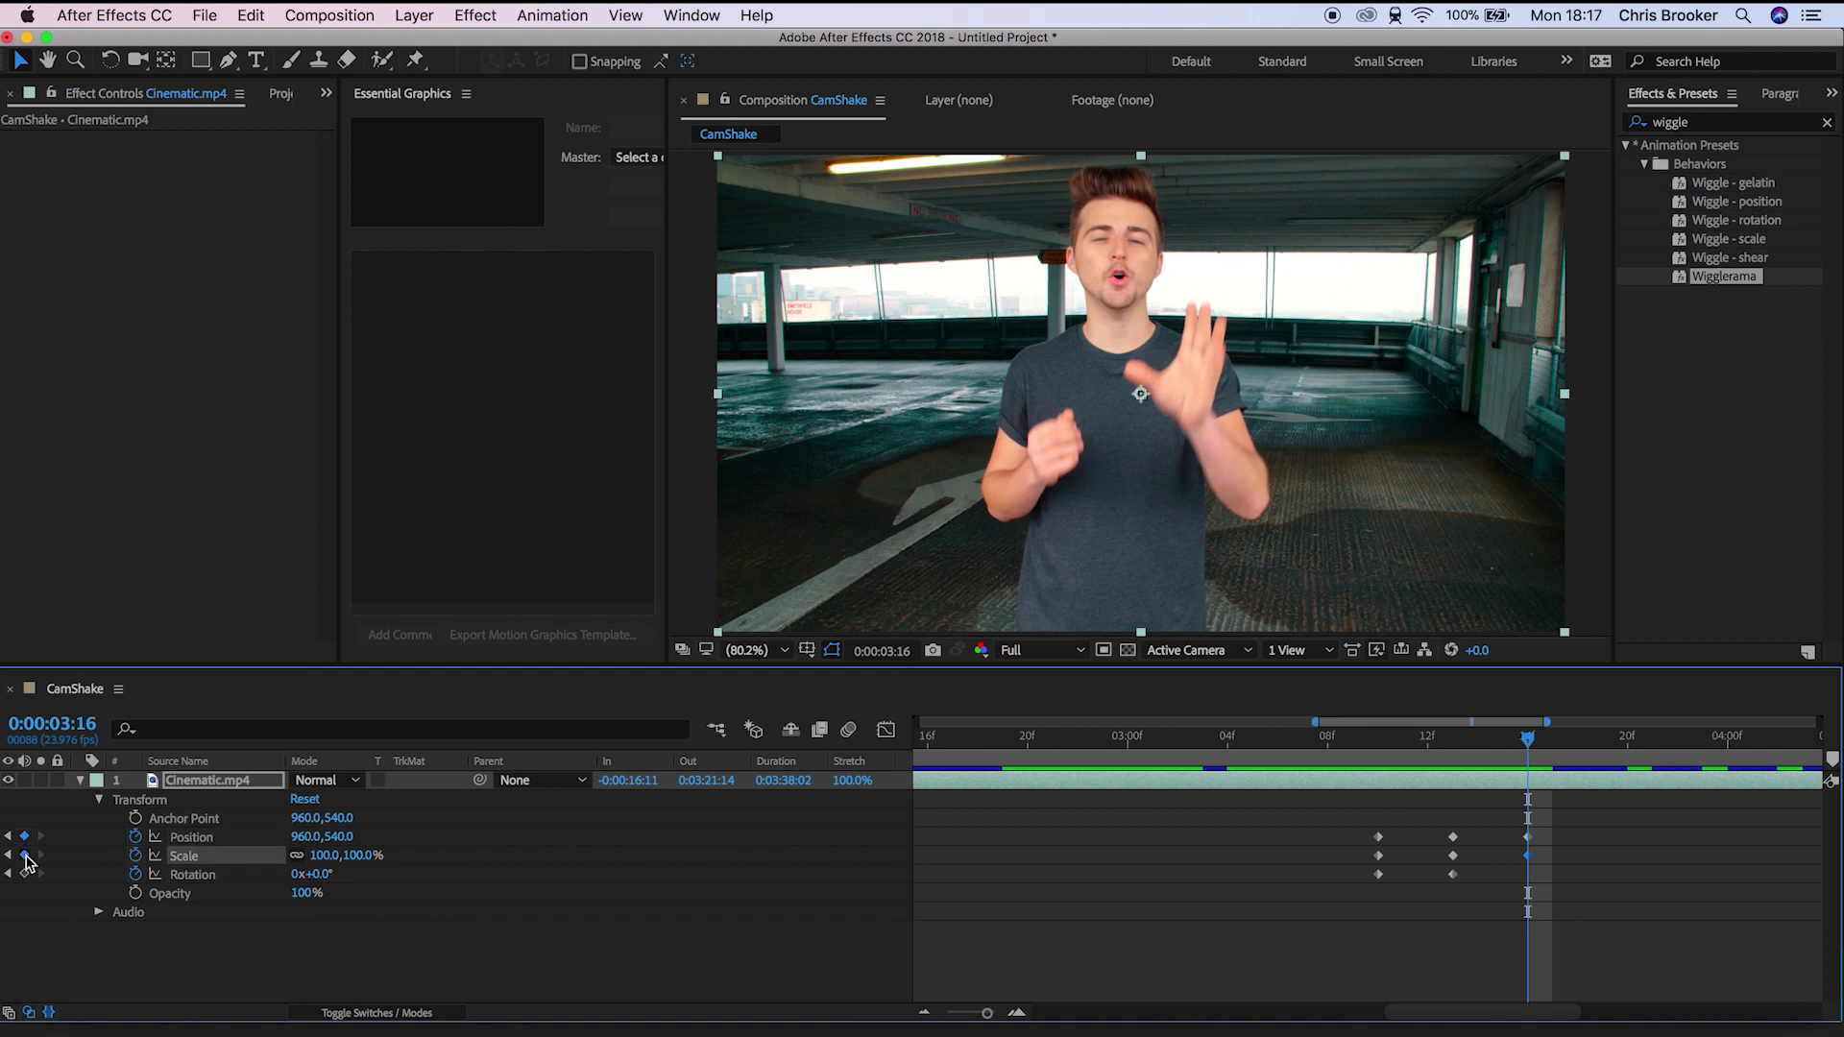
left_click(24, 873)
left_click_drag(1493, 758, 1453, 755)
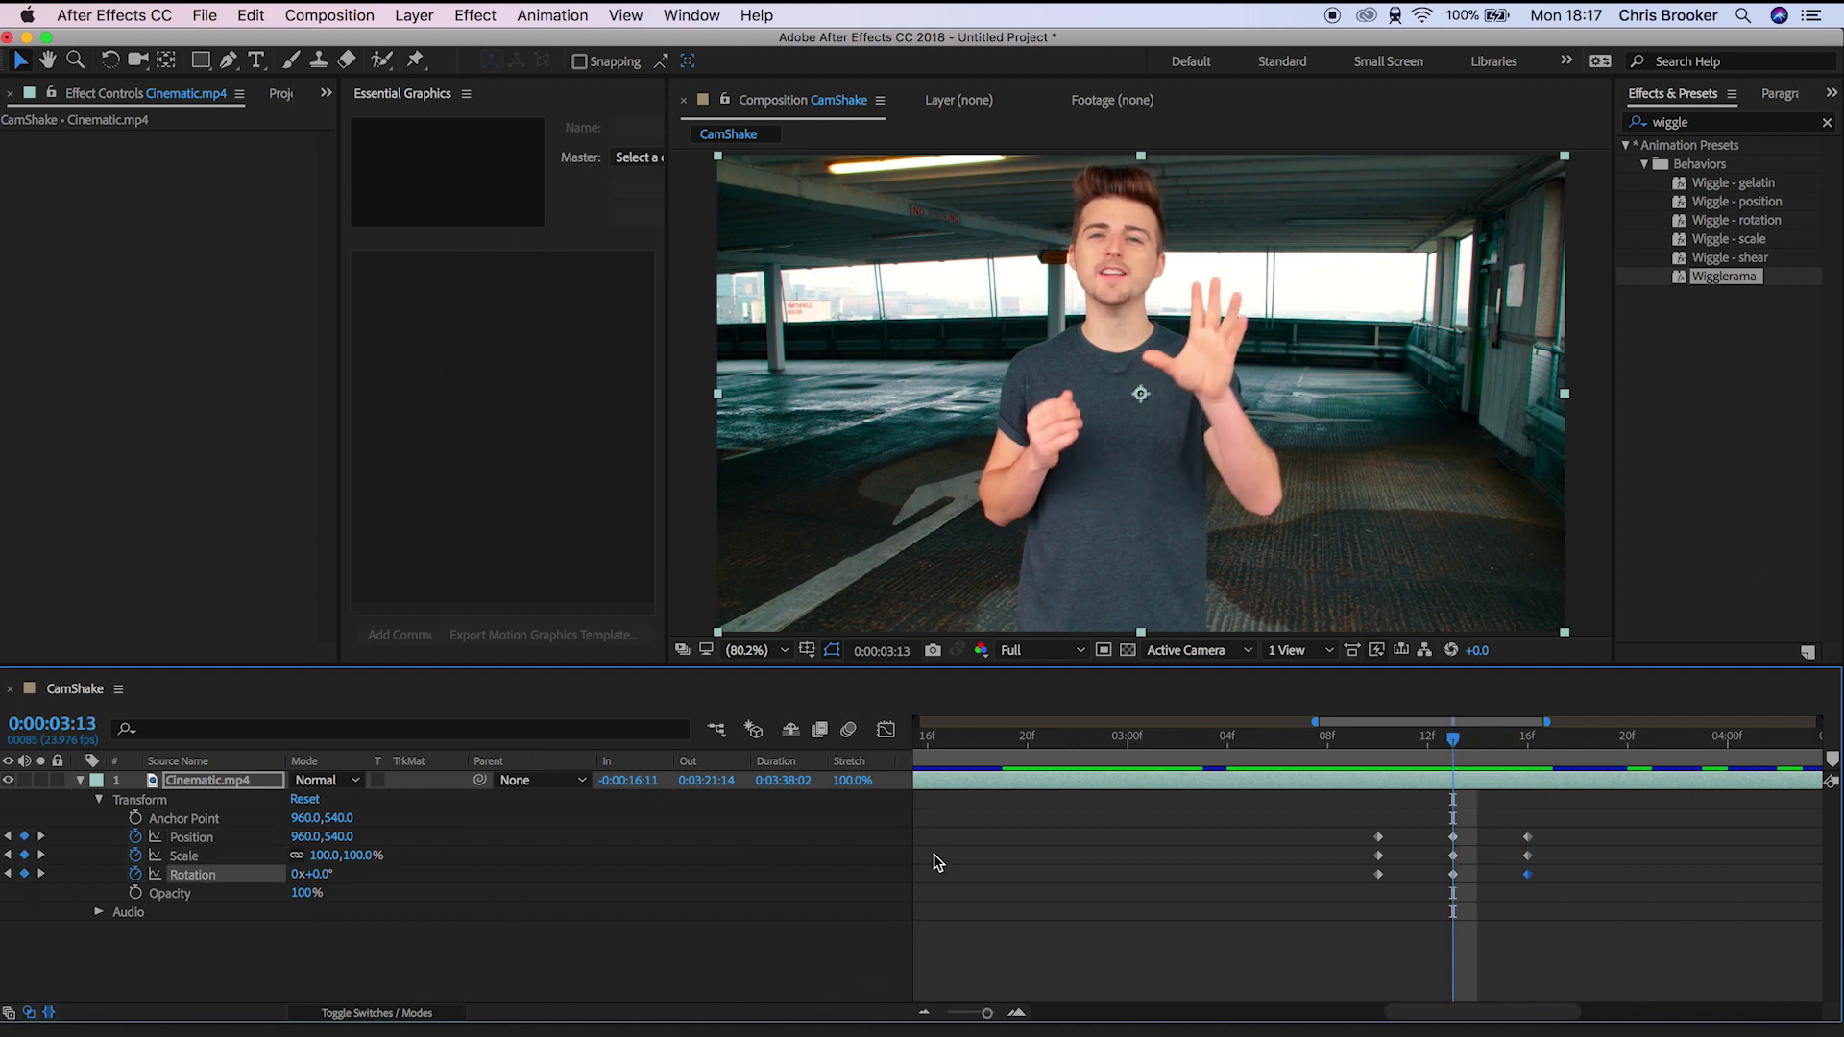
left_click(323, 854)
type("120")
key("Return")
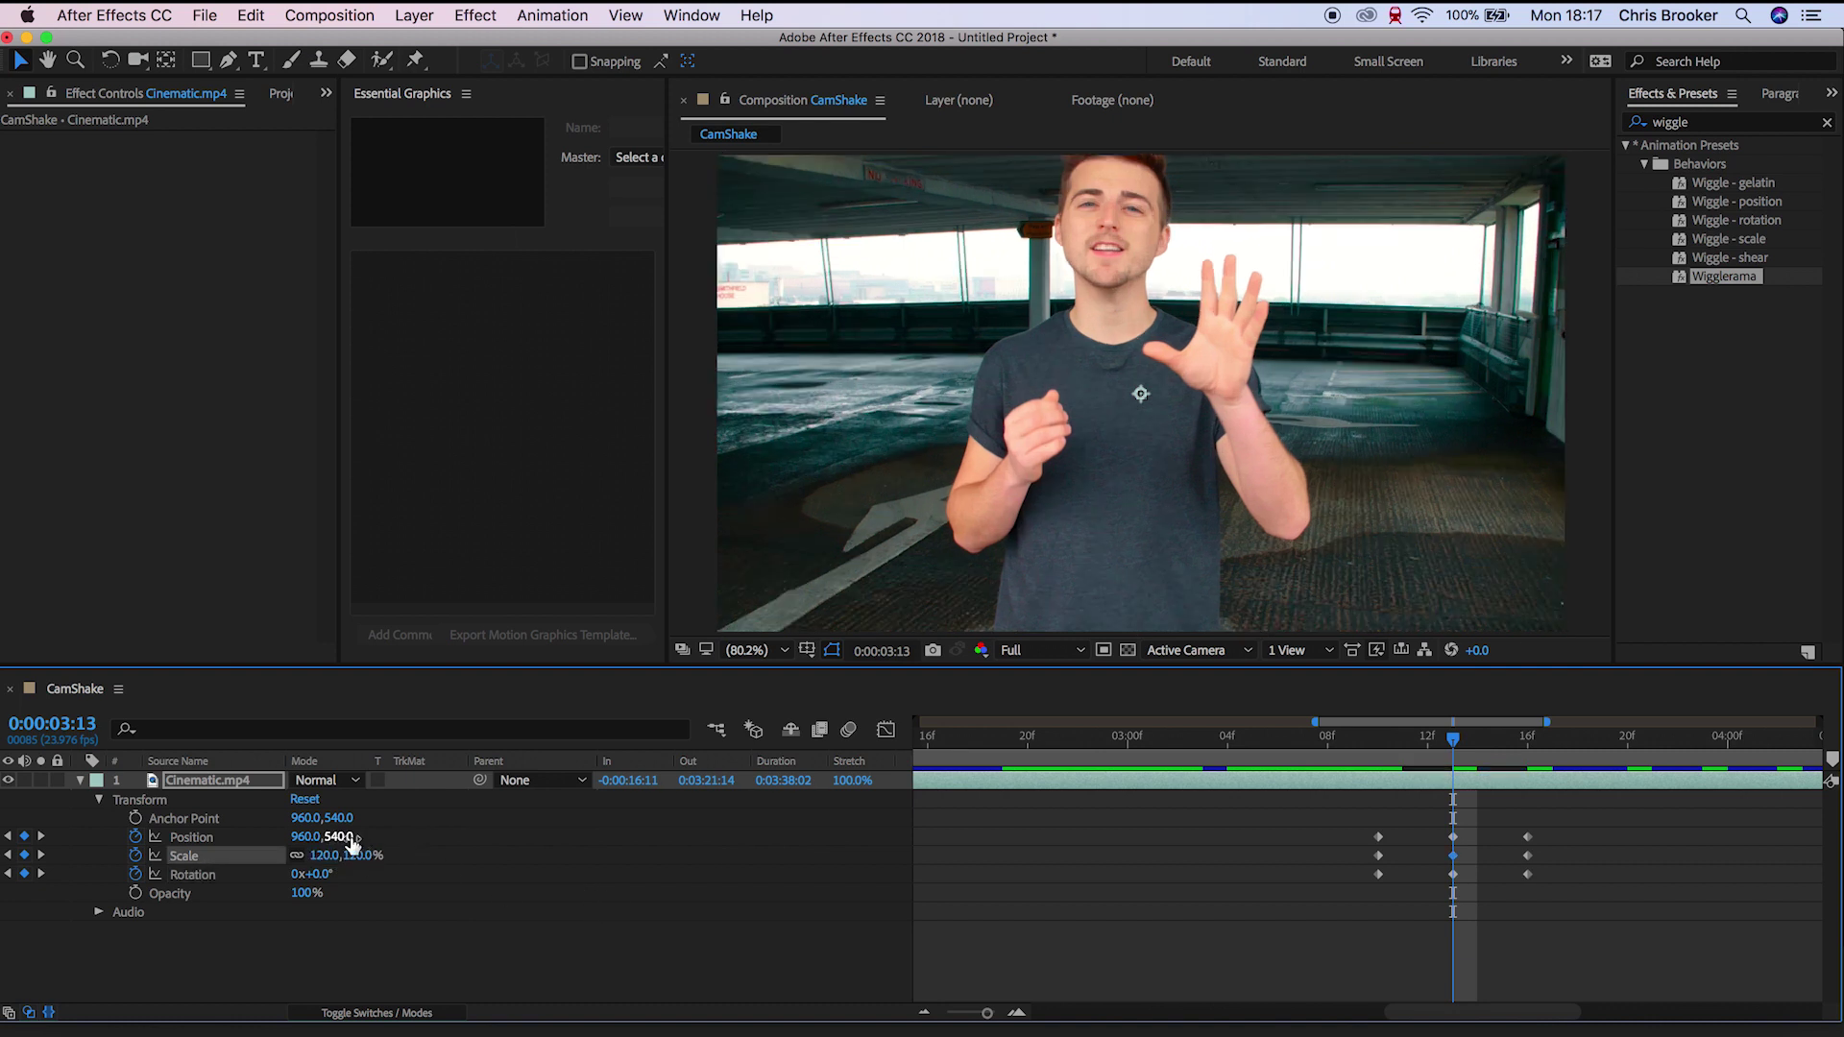
left_click_drag(352, 842, 436, 845)
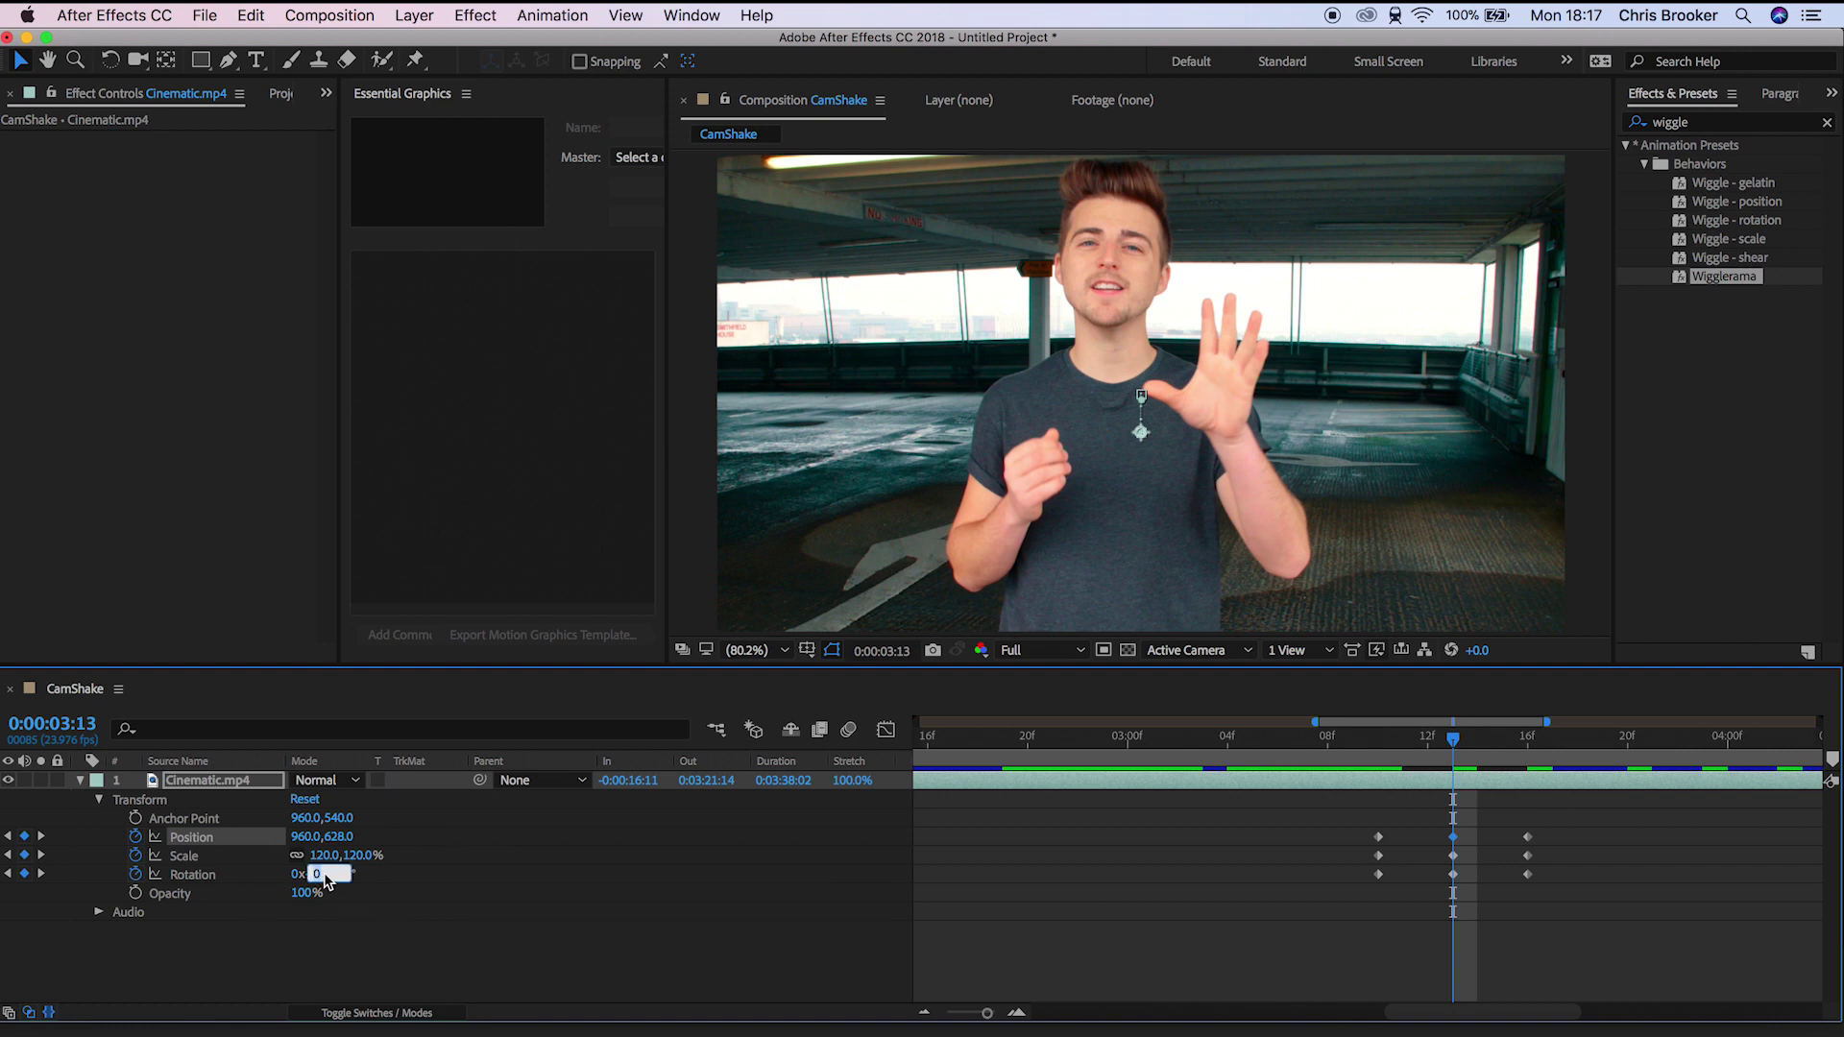
type("5")
key("Return")
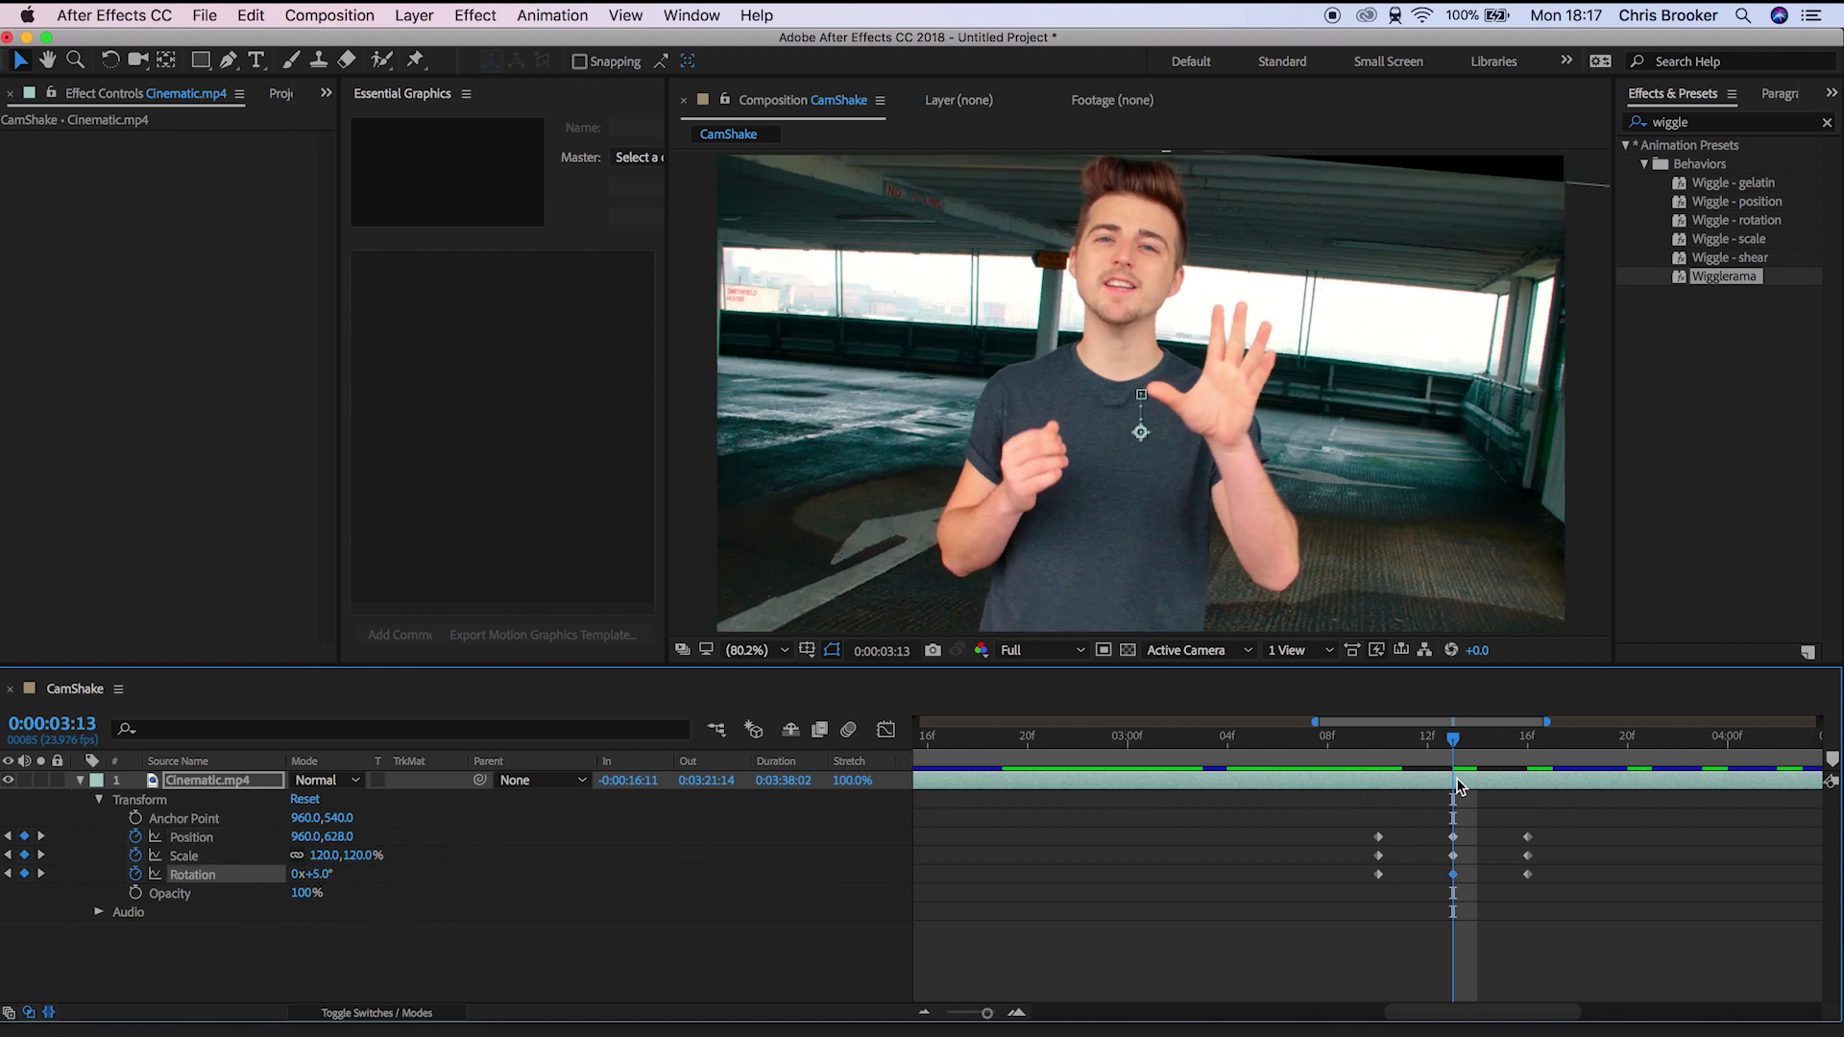
Set Rotation to -3° at 0:00:03:12 and preview the camera hit from 0:00:03:07
left_click_drag(1450, 759, 1437, 759)
key("super+z")
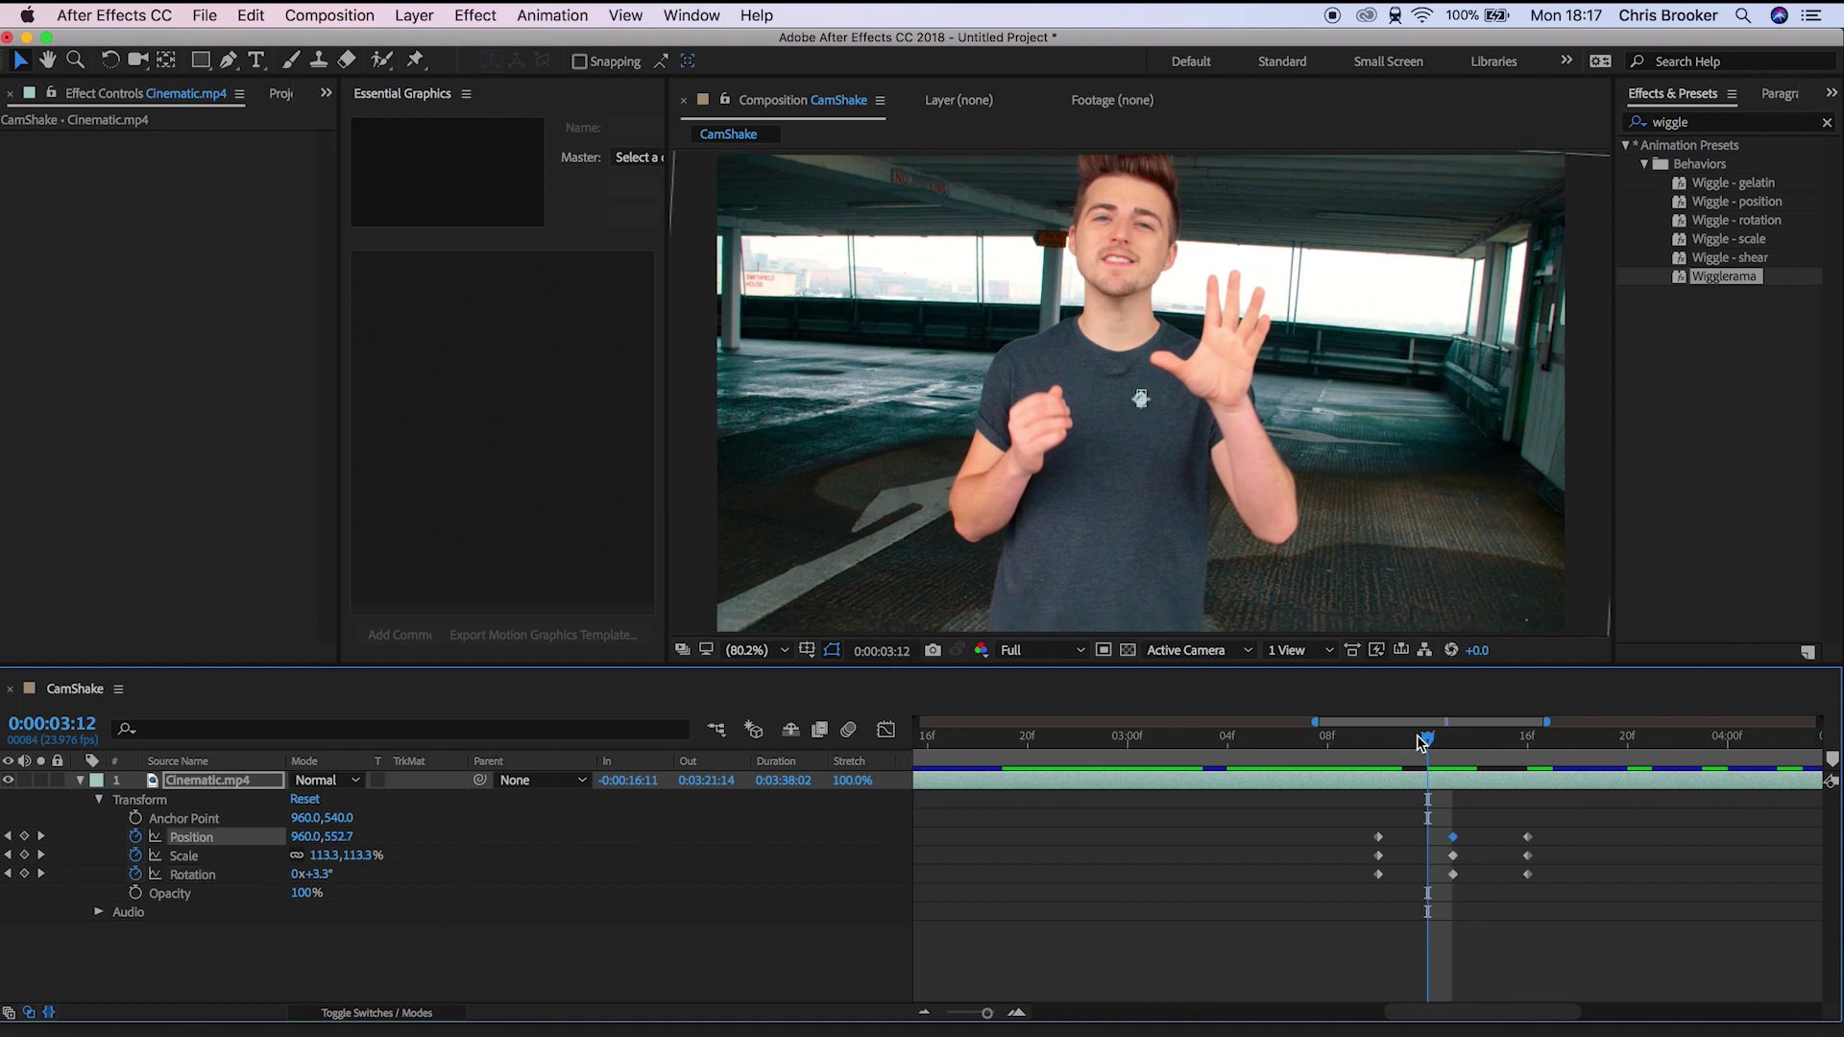
left_click(333, 875)
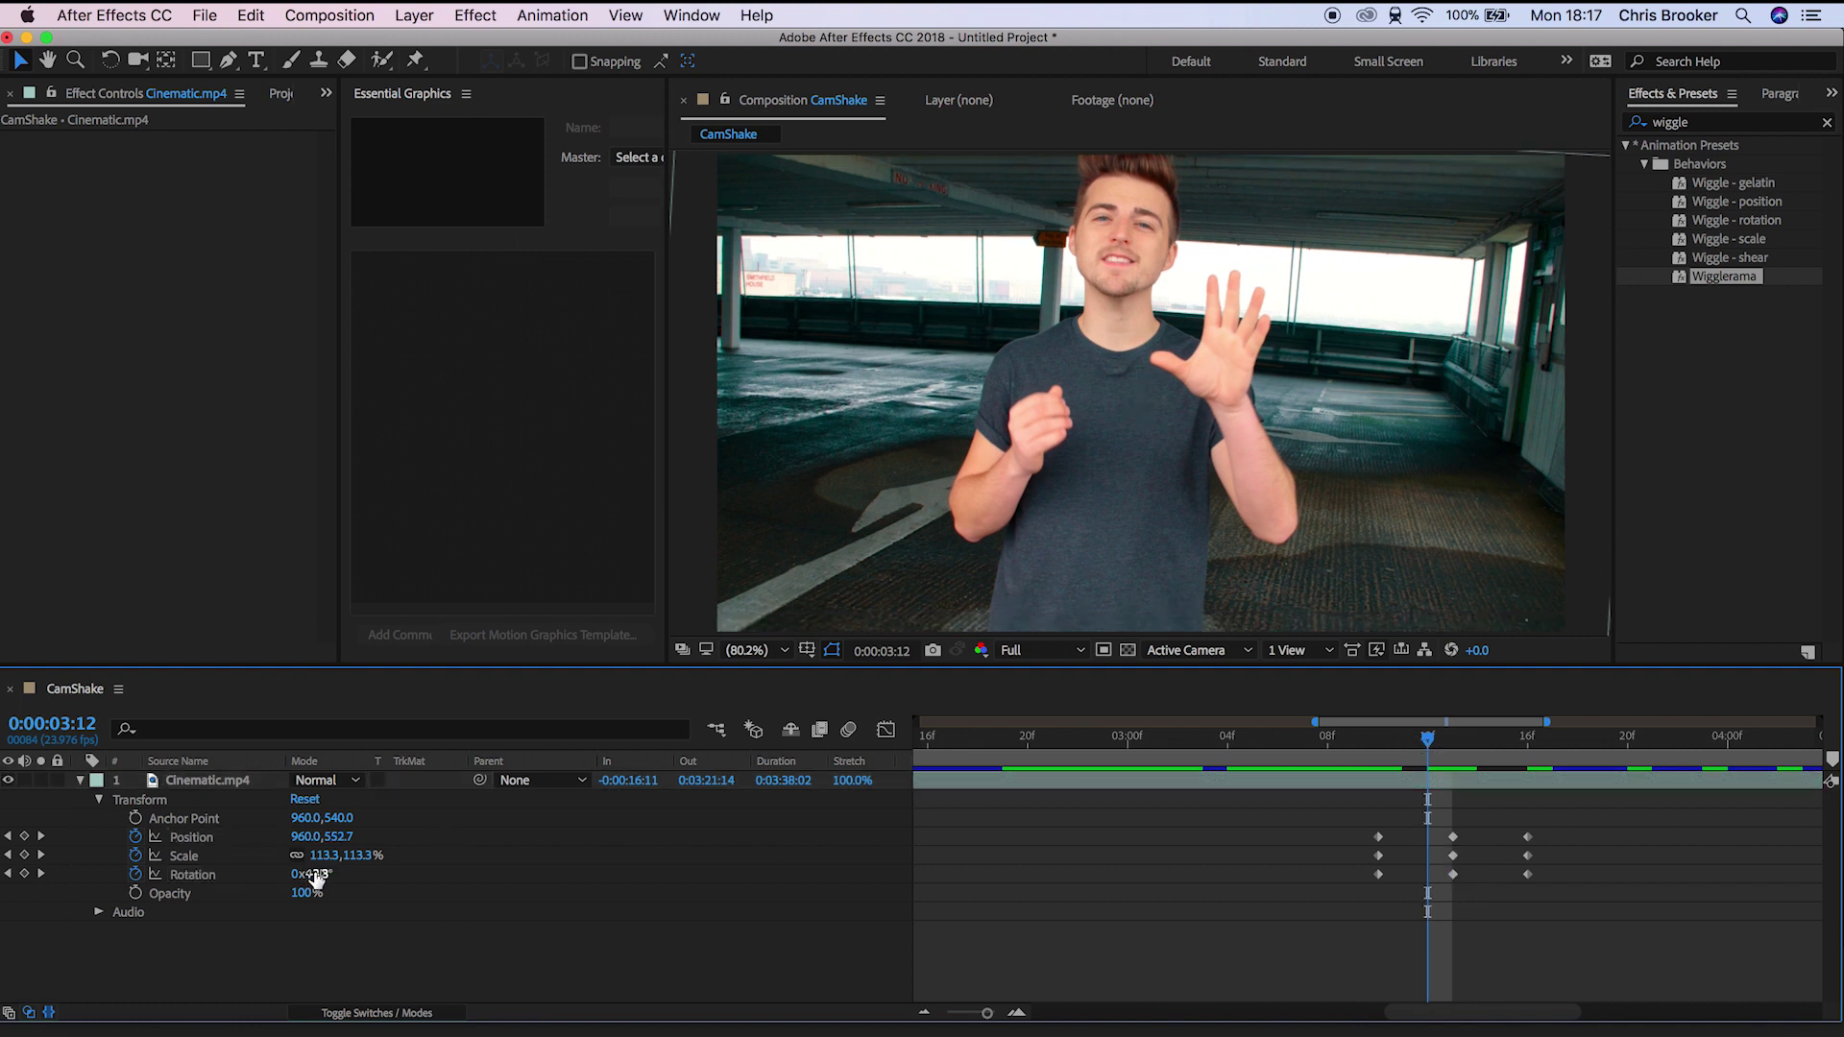
left_click(315, 874)
type("-3")
key("Return")
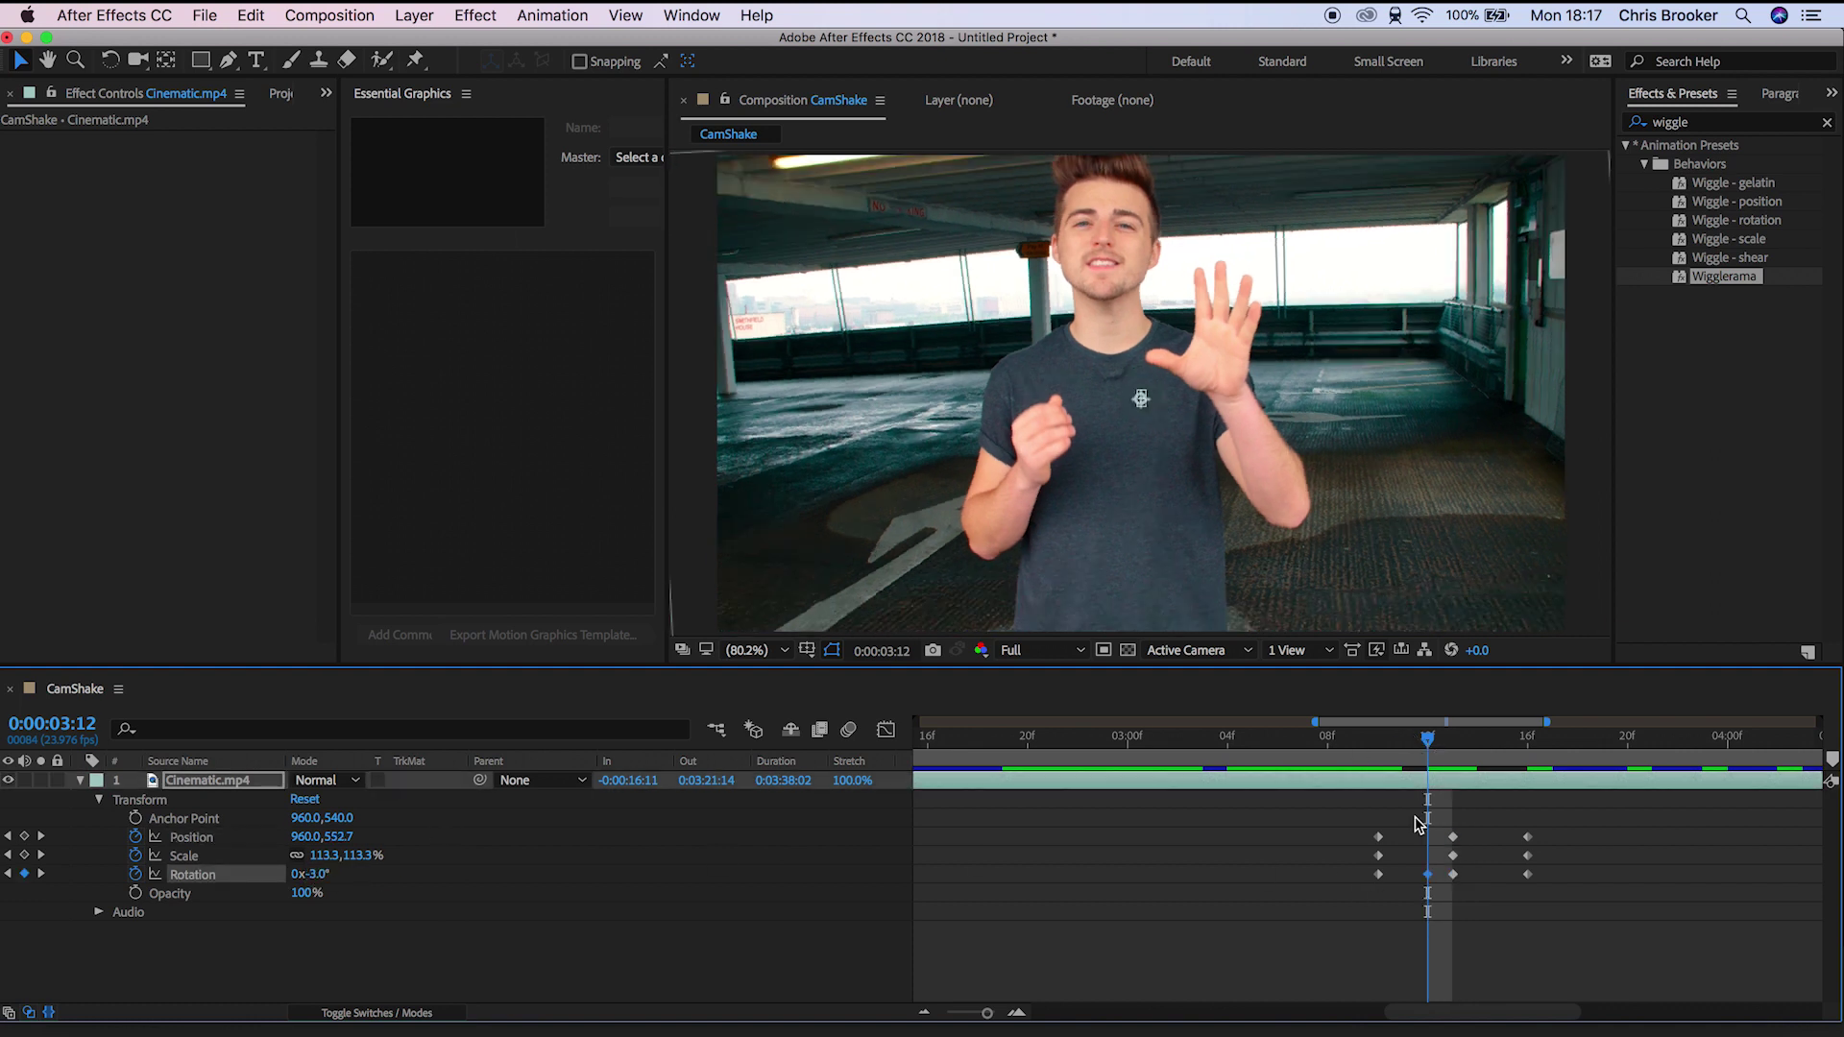
left_click(1479, 755)
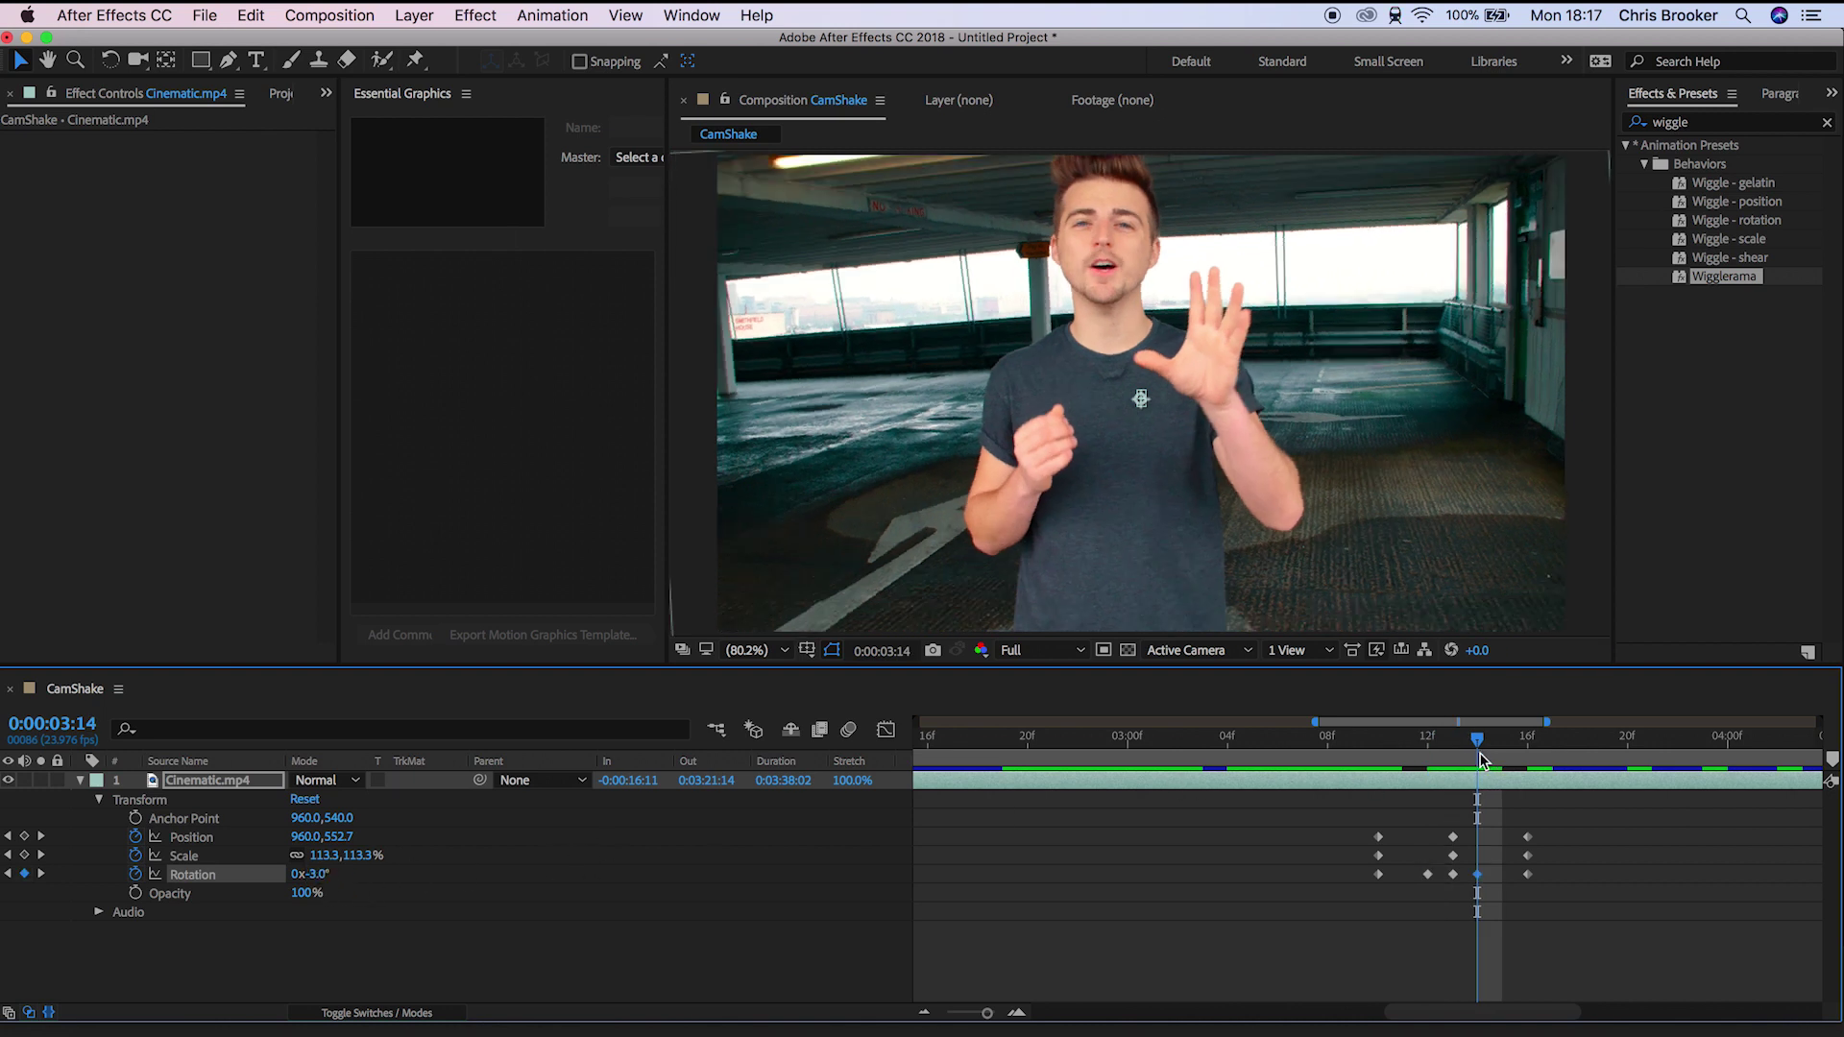
left_click_drag(1479, 761, 1288, 757)
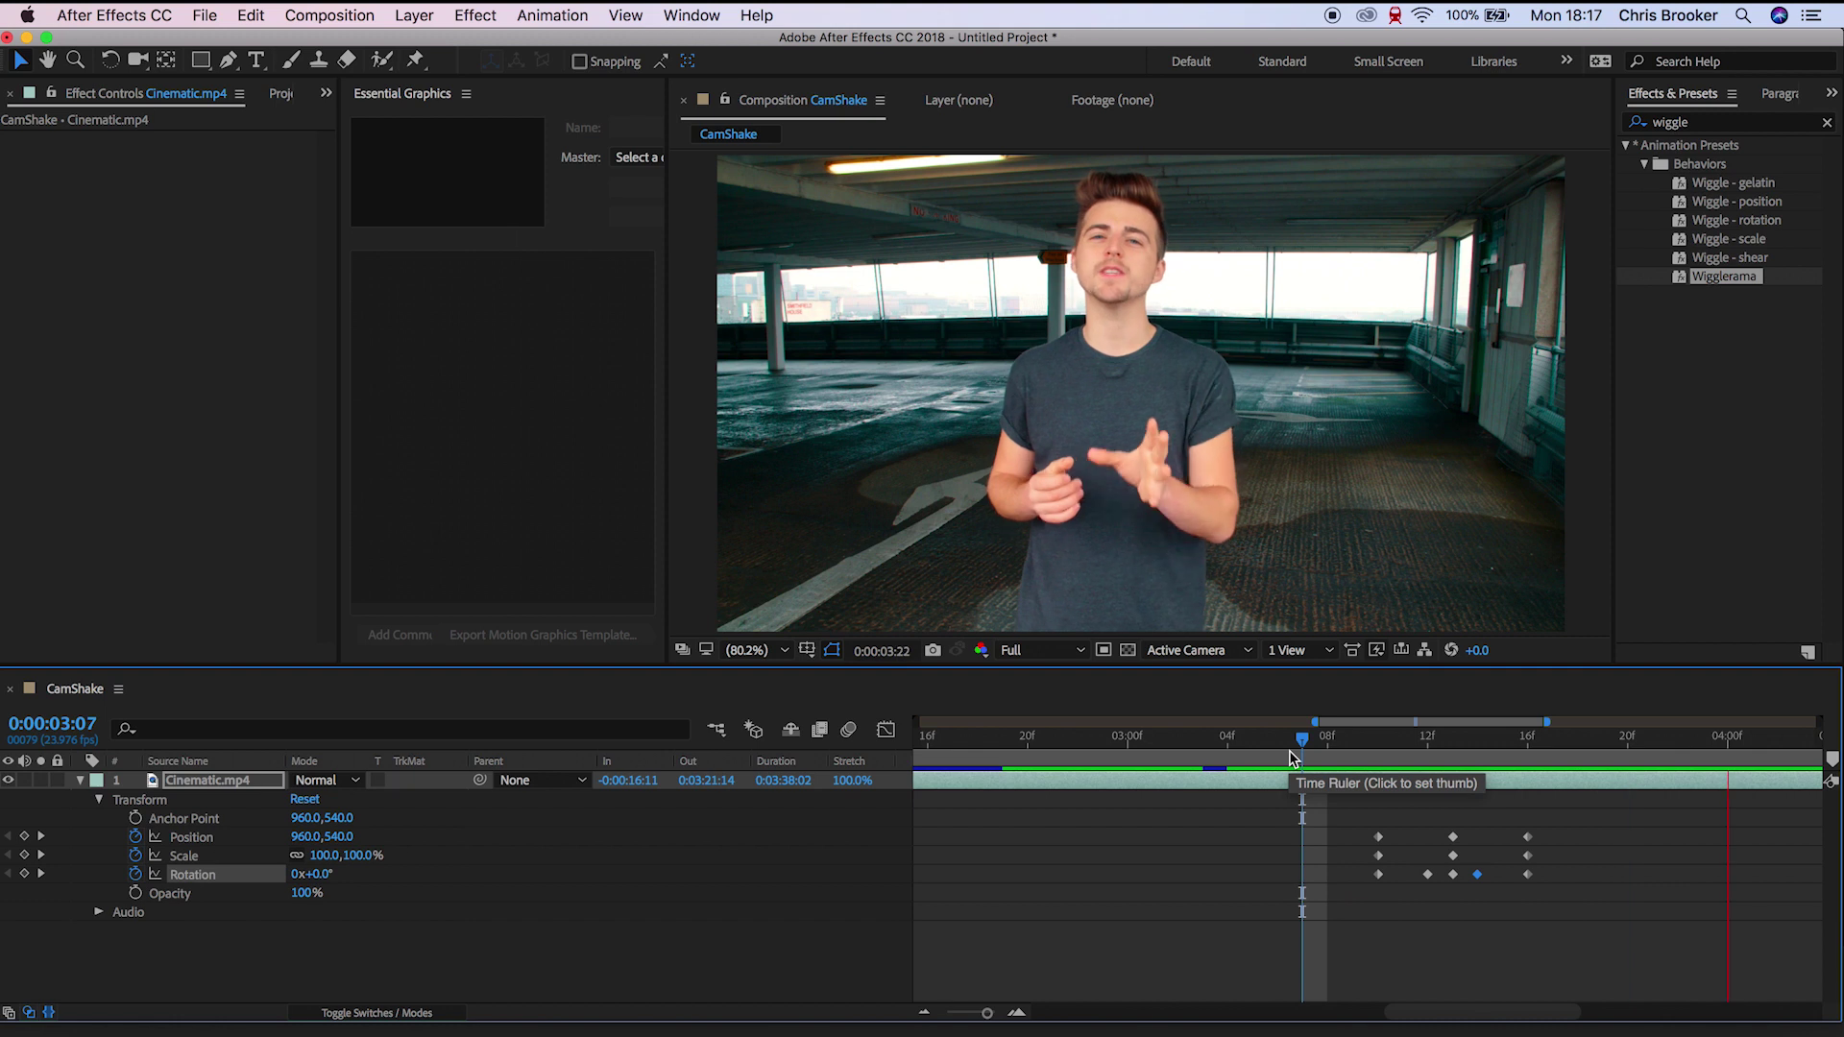
key("space")
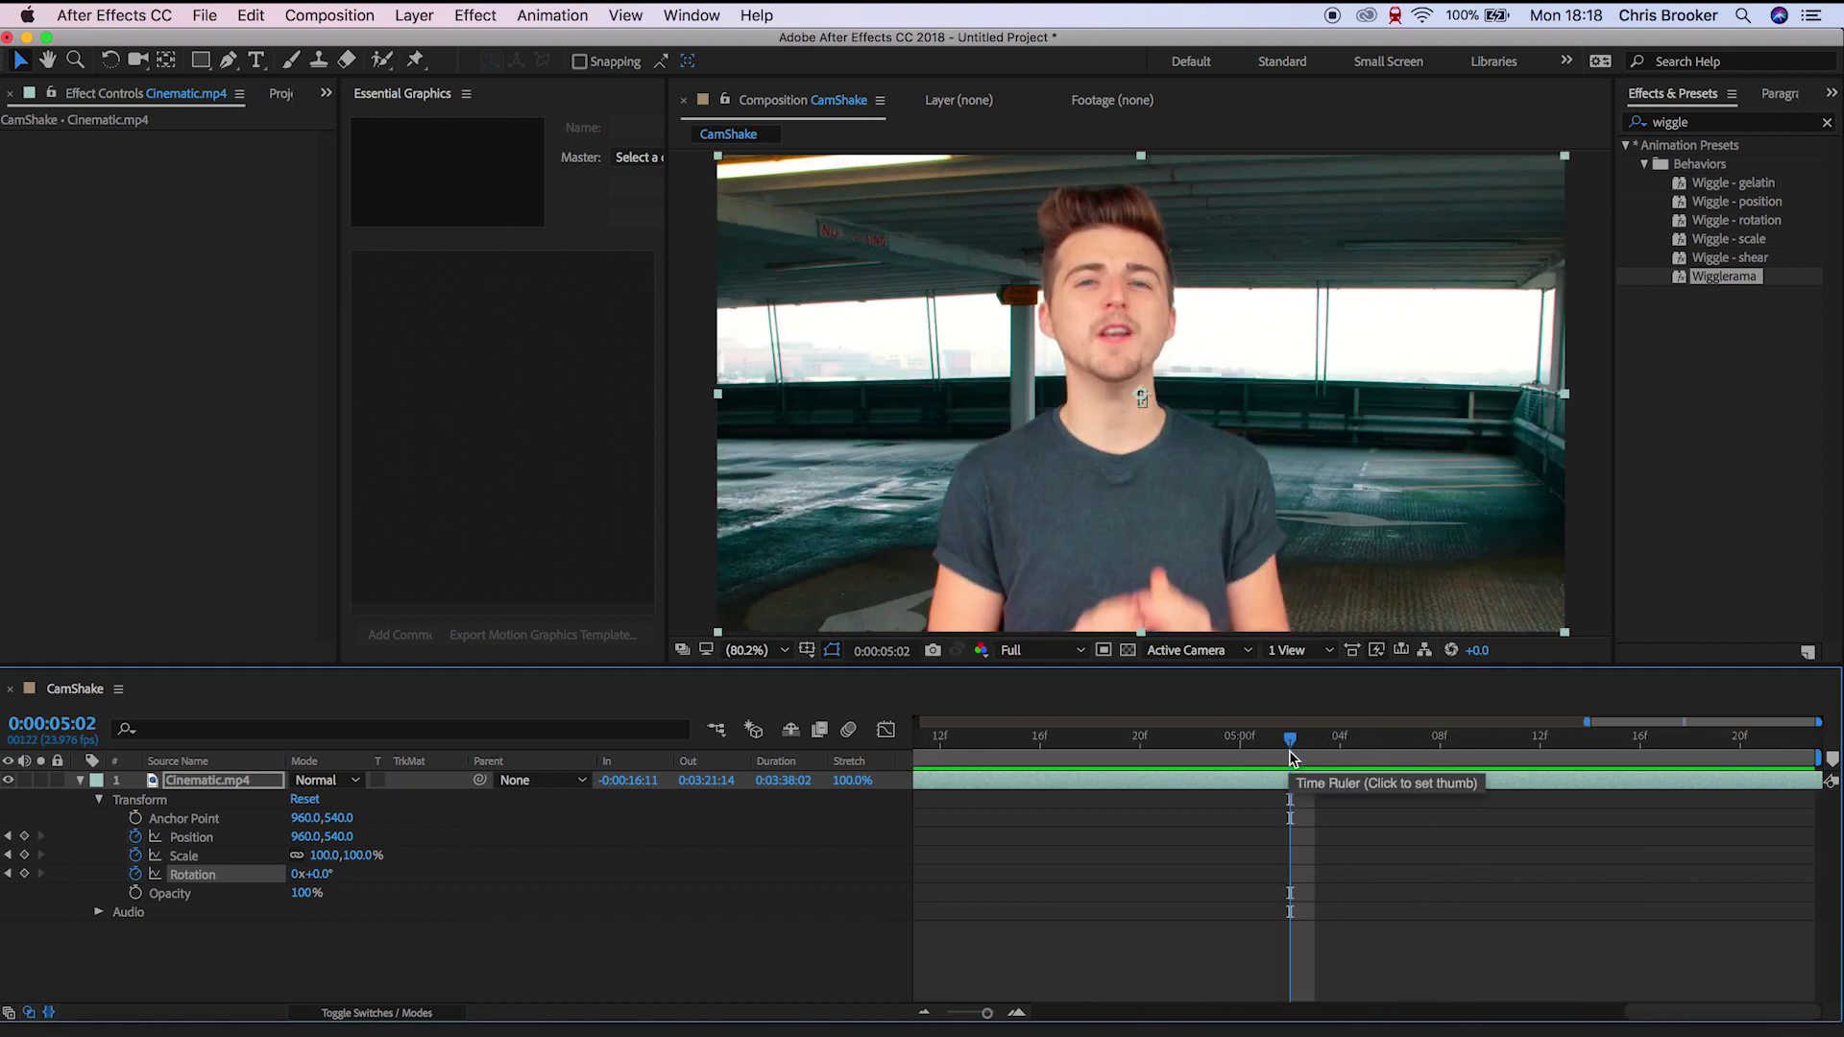
key("minus")
left_click(1390, 739)
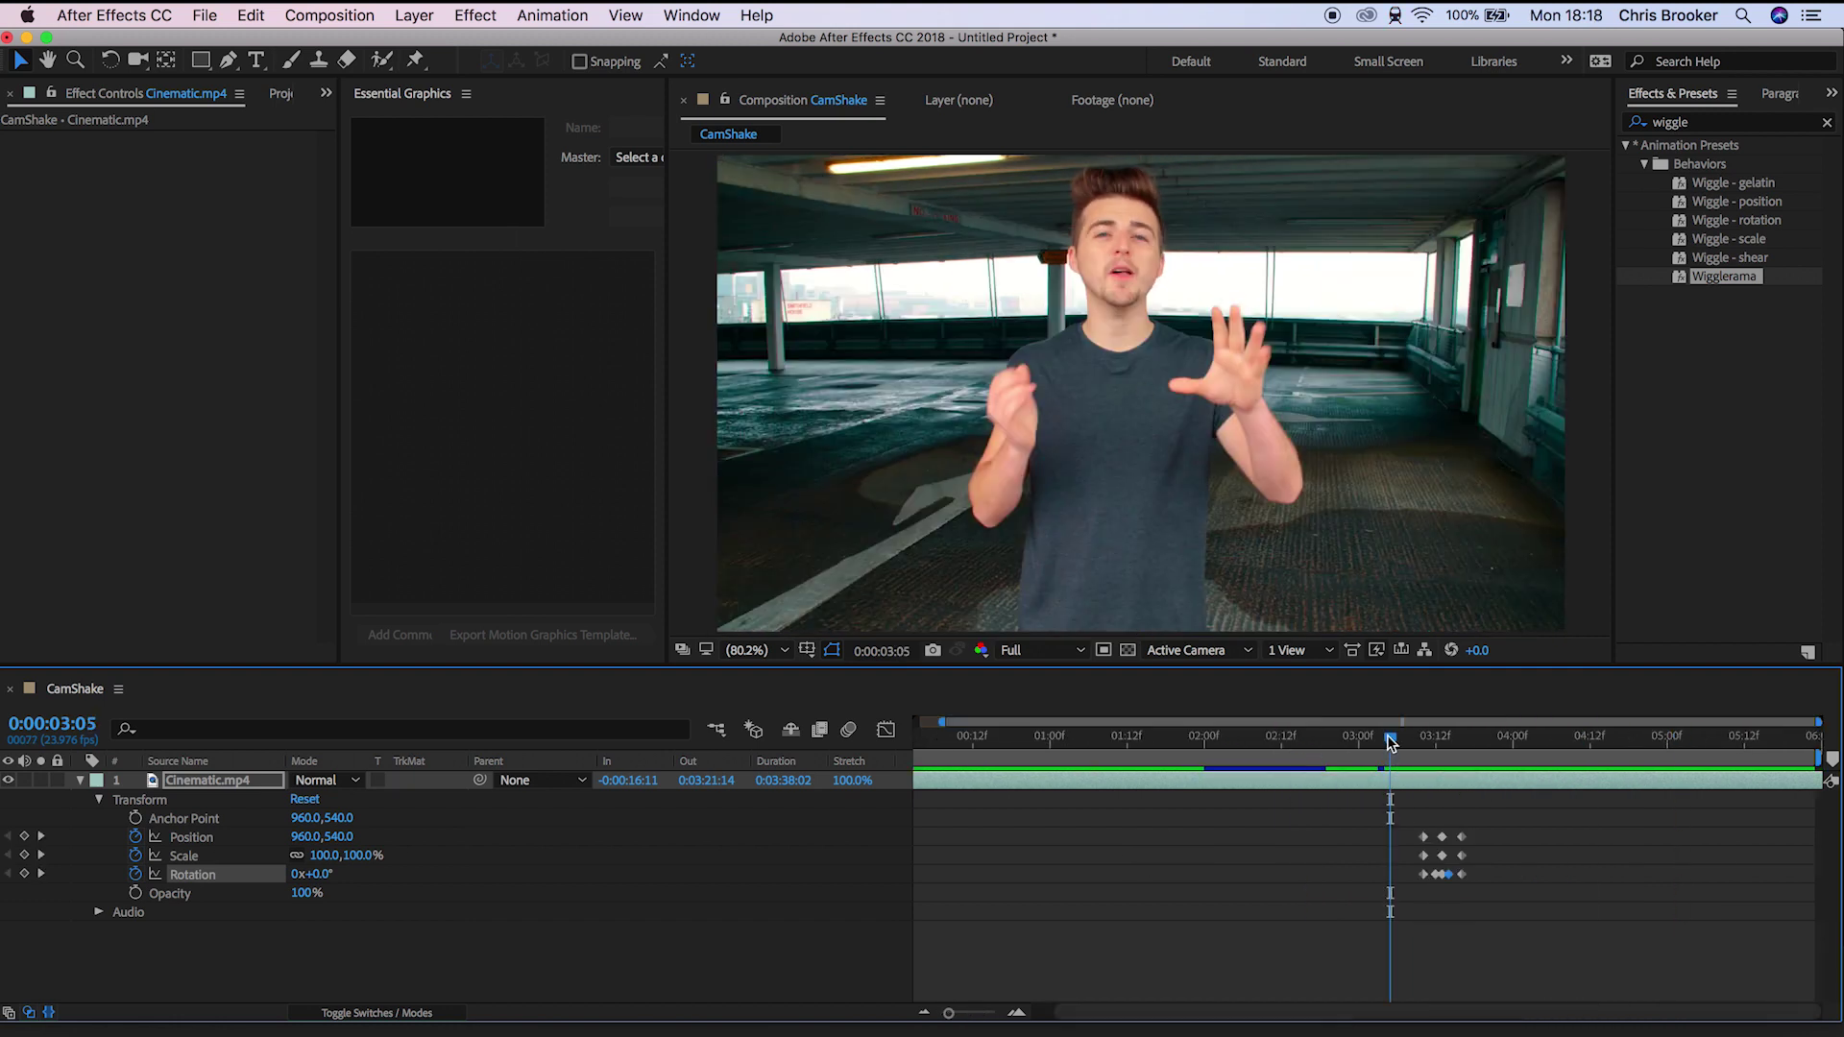
key("space")
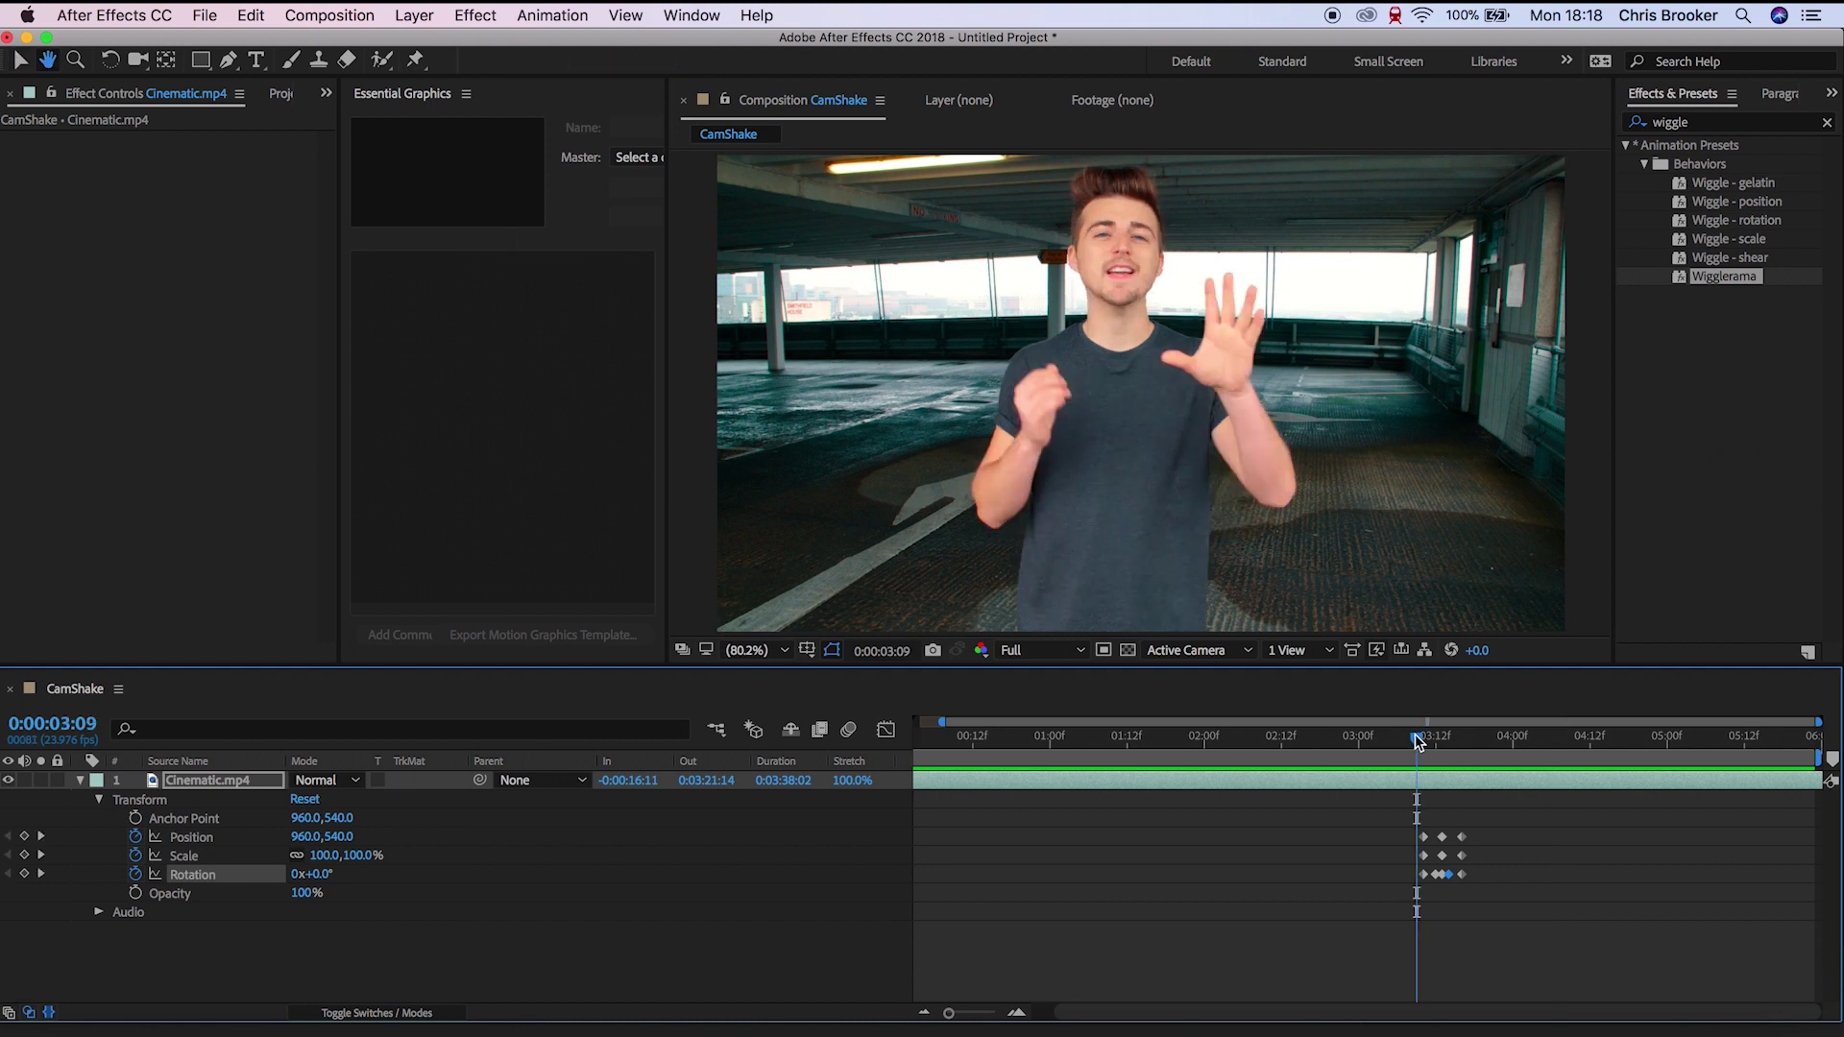
left_click(1418, 740)
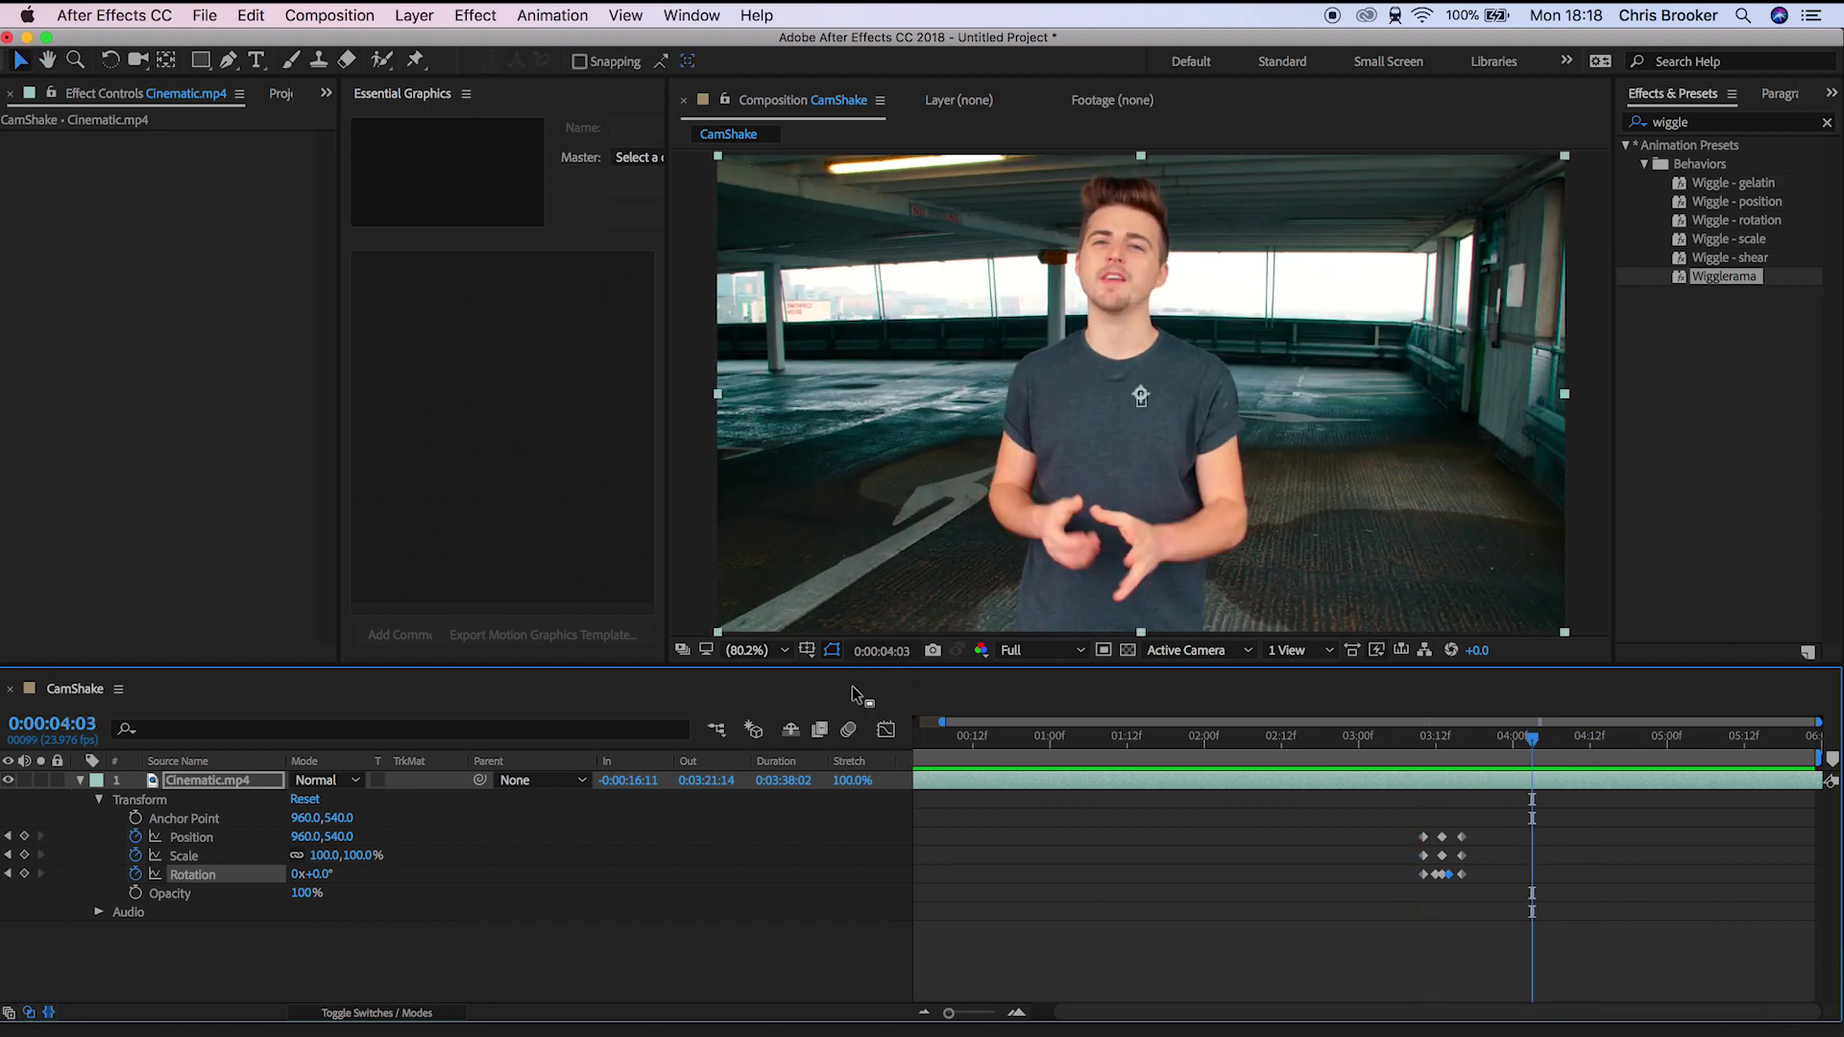
left_click(353, 1014)
Enable motion blur for Cinematic.mp4 and return to 0:00:03:07
left_click(1293, 489)
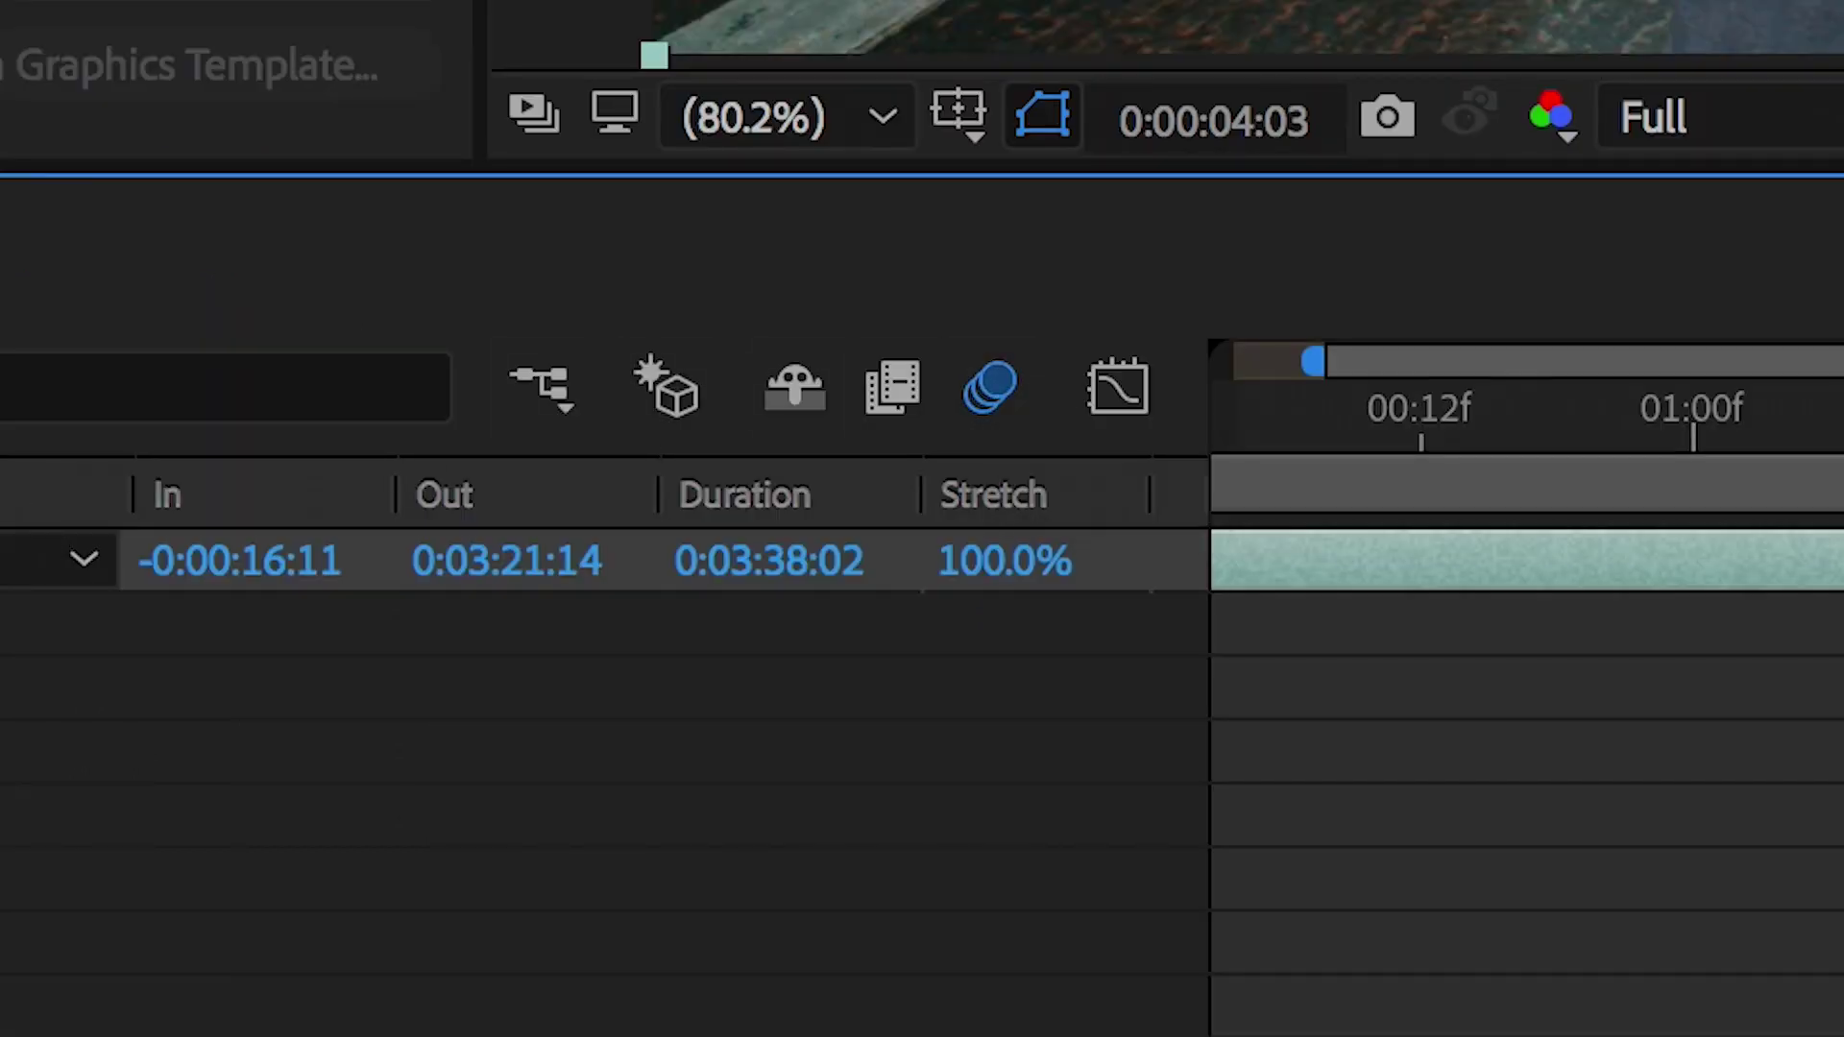
left_click_drag(1493, 737, 1388, 754)
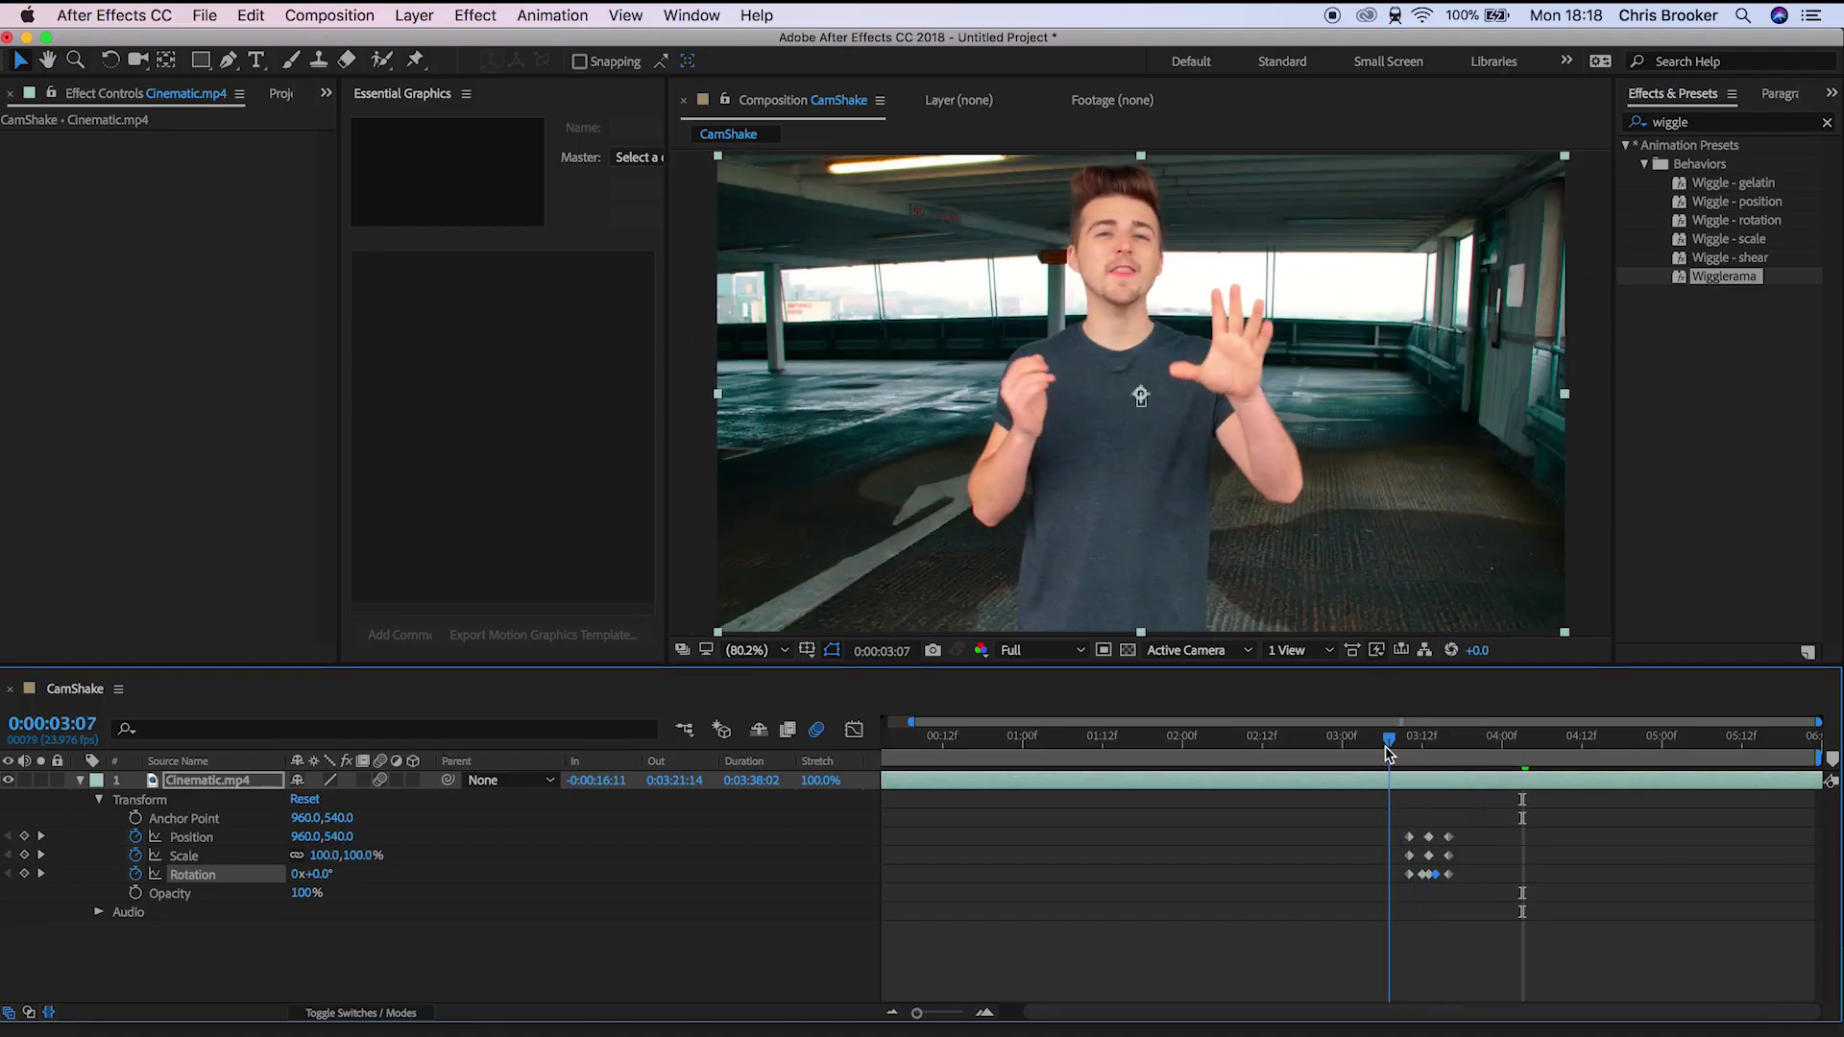
Preview the blurred shake and set the work area to about 0:00:03:00–0:00:04:00
key("space")
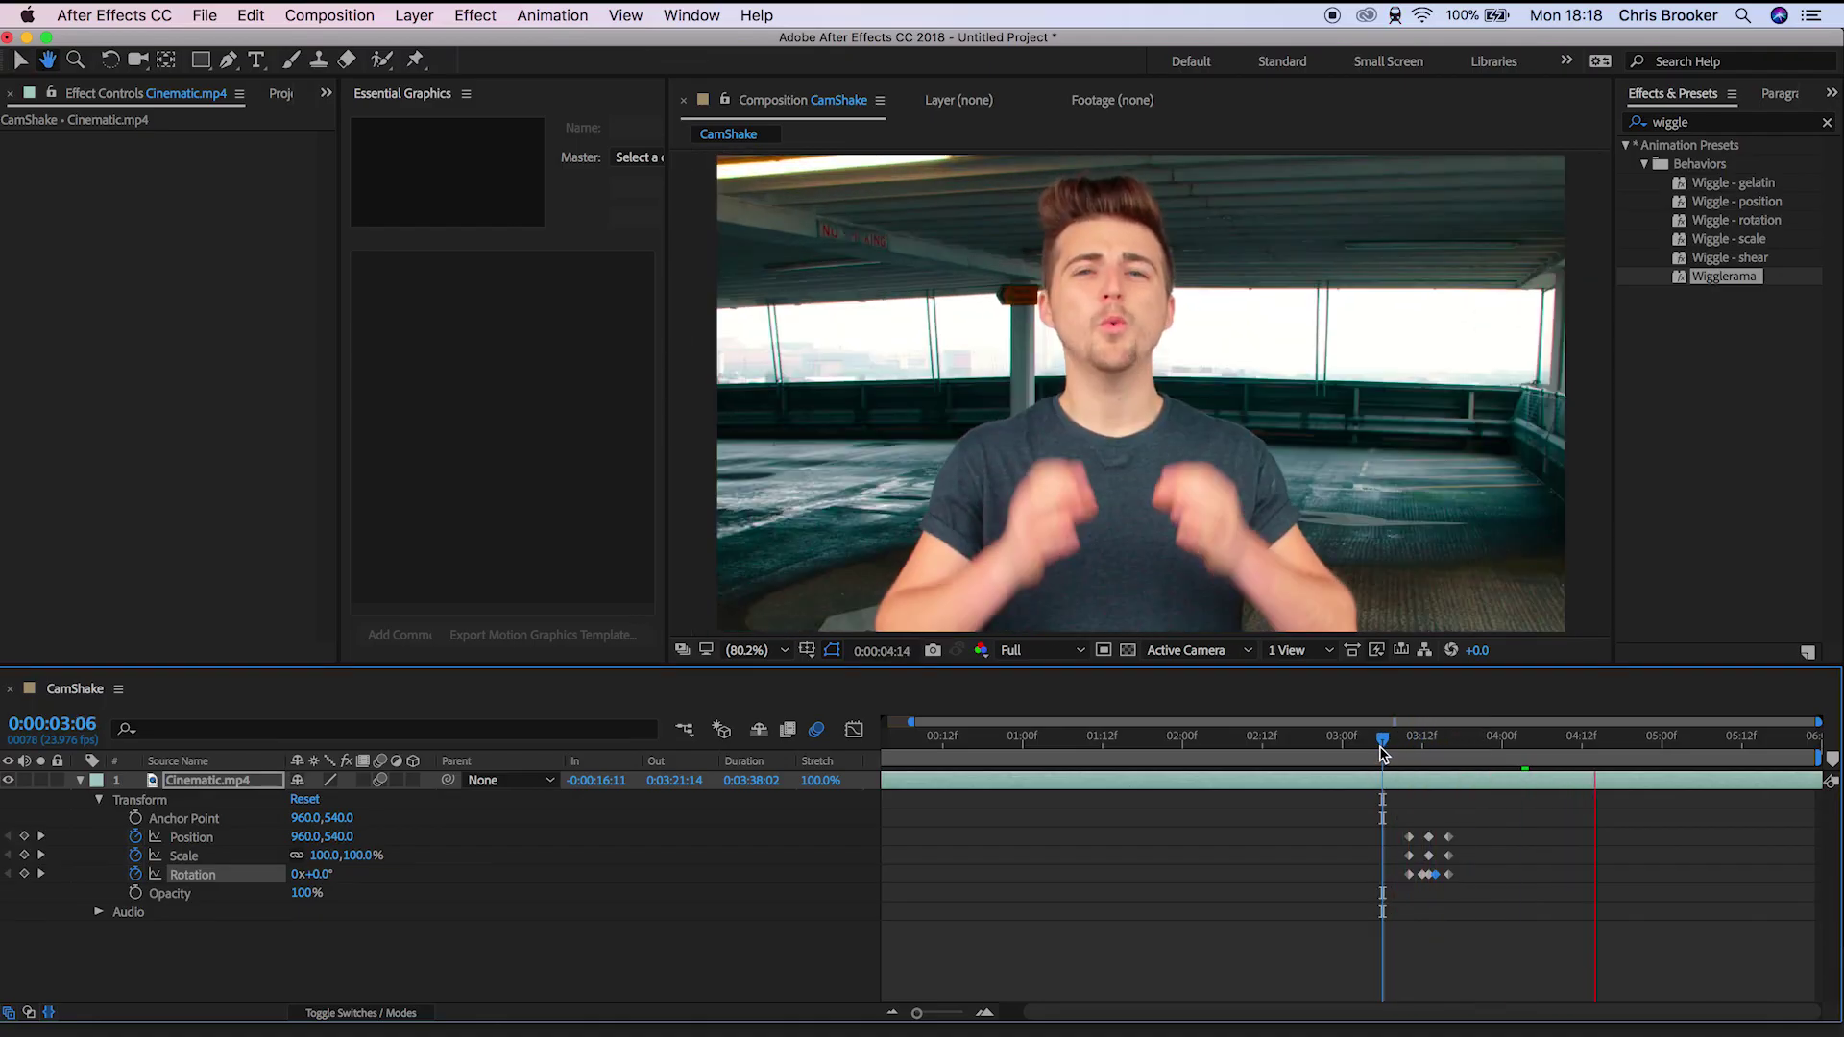
key("space")
key("space")
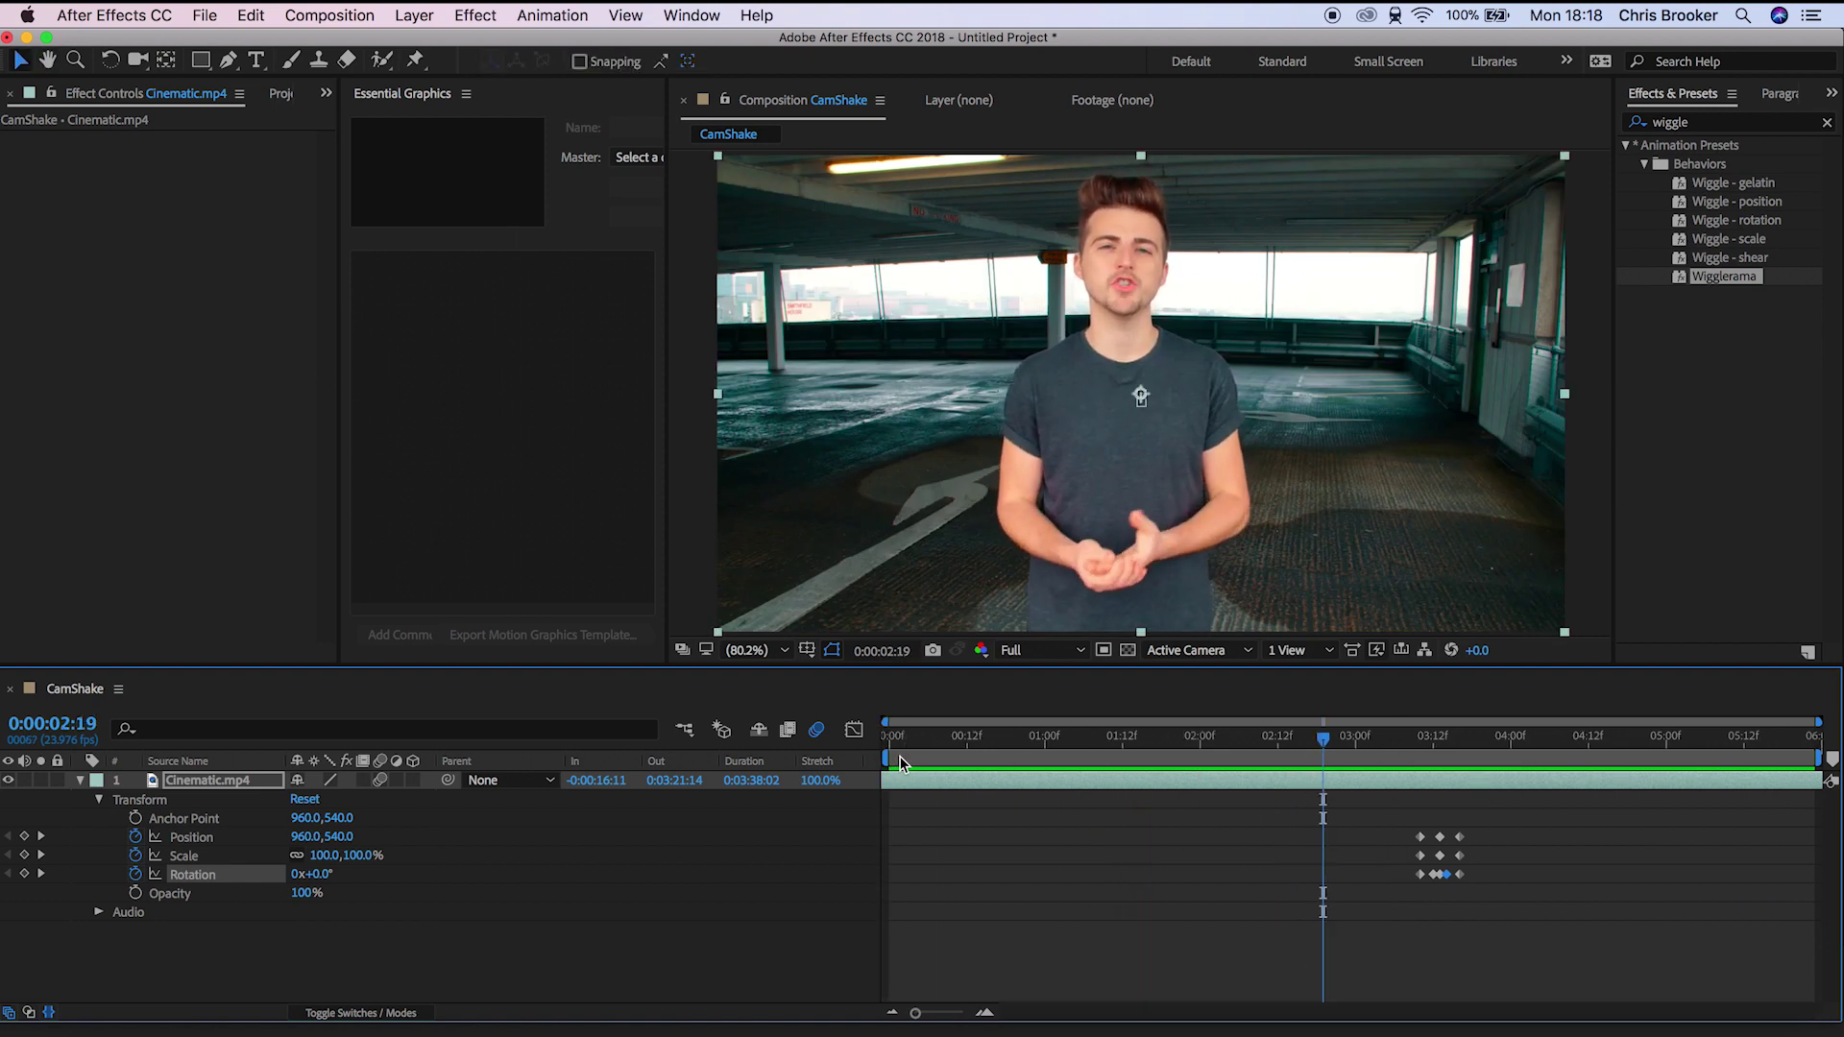
left_click_drag(881, 758, 1335, 783)
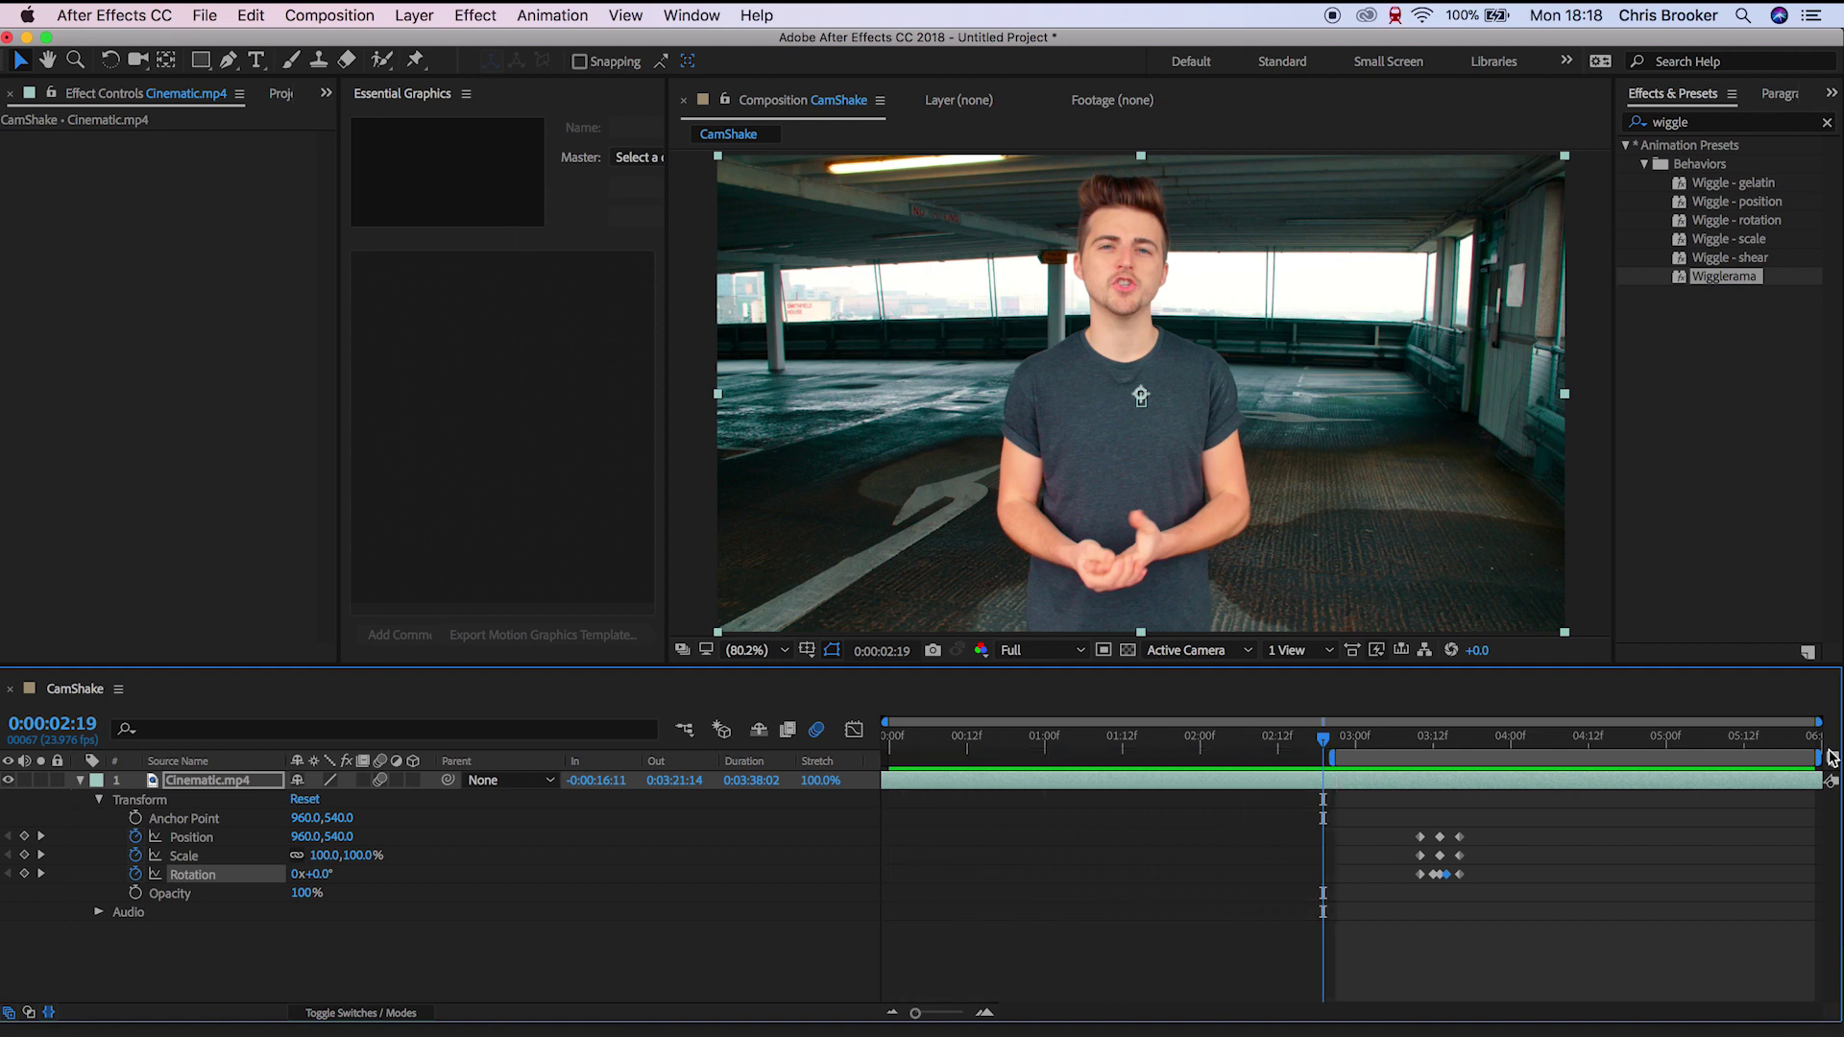
left_click_drag(1825, 757, 1529, 786)
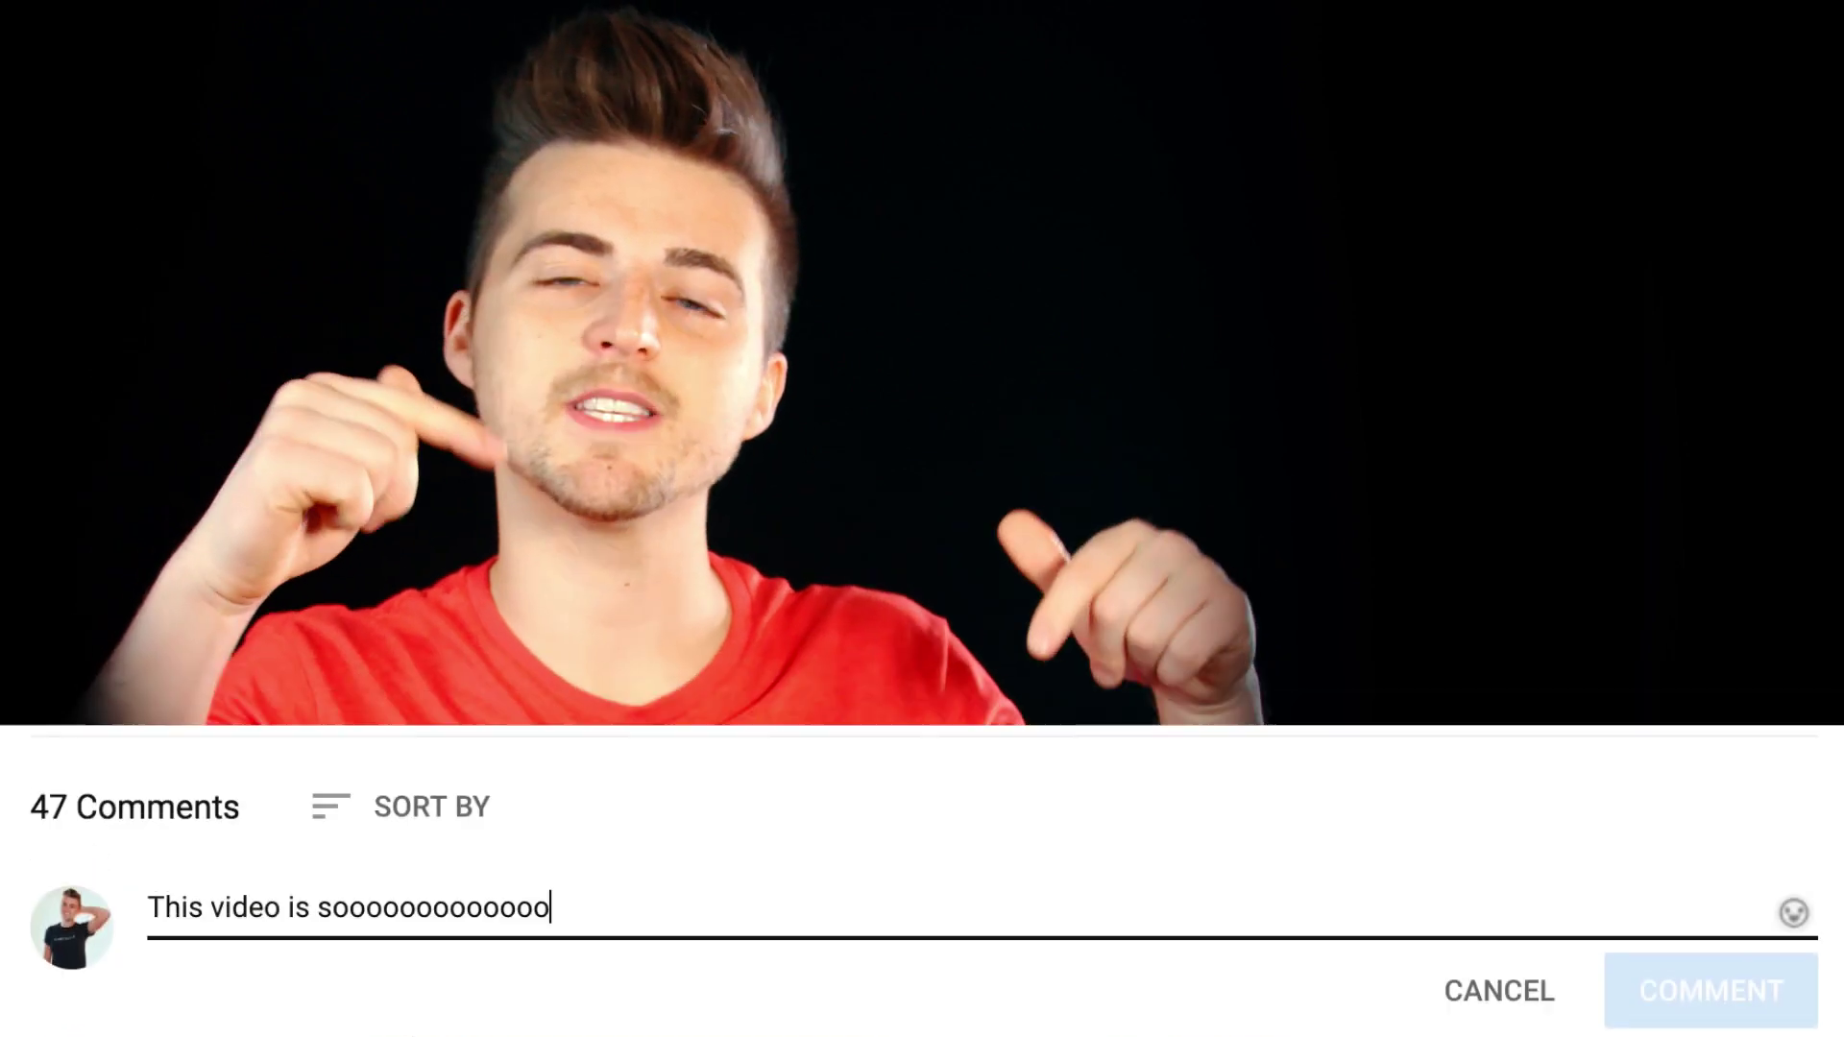
Complete the comment so it reads 'This video is soooooooooooooooo awesome!'
type("o awesome!")
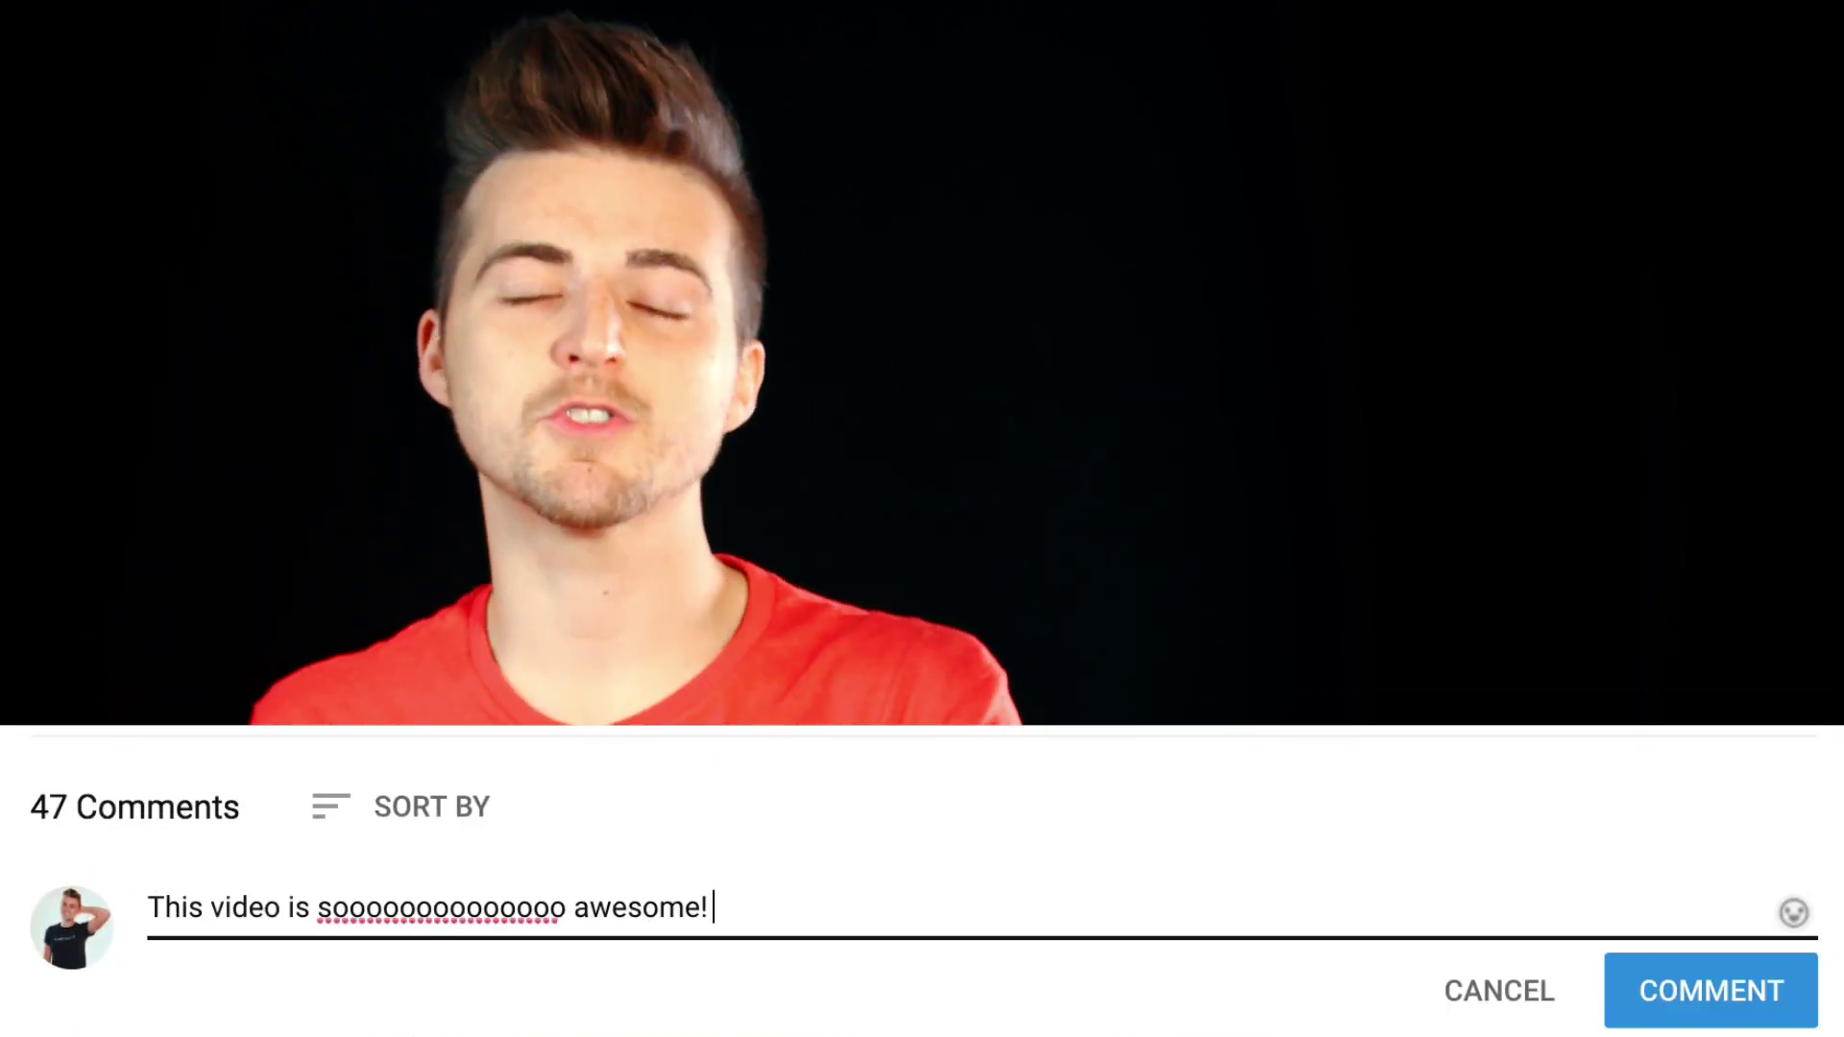